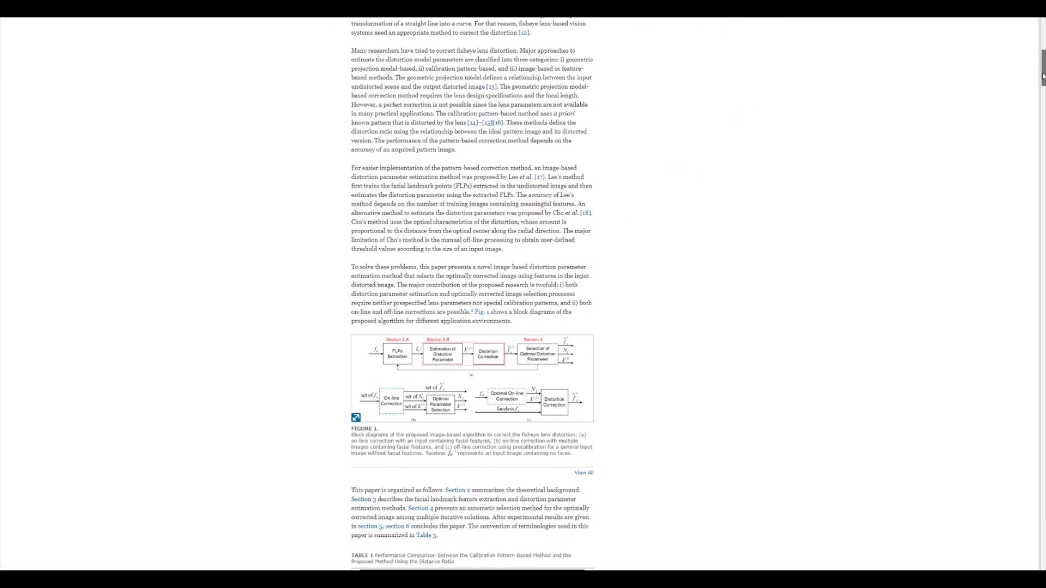
left_click_drag(1041, 75, 1024, 390)
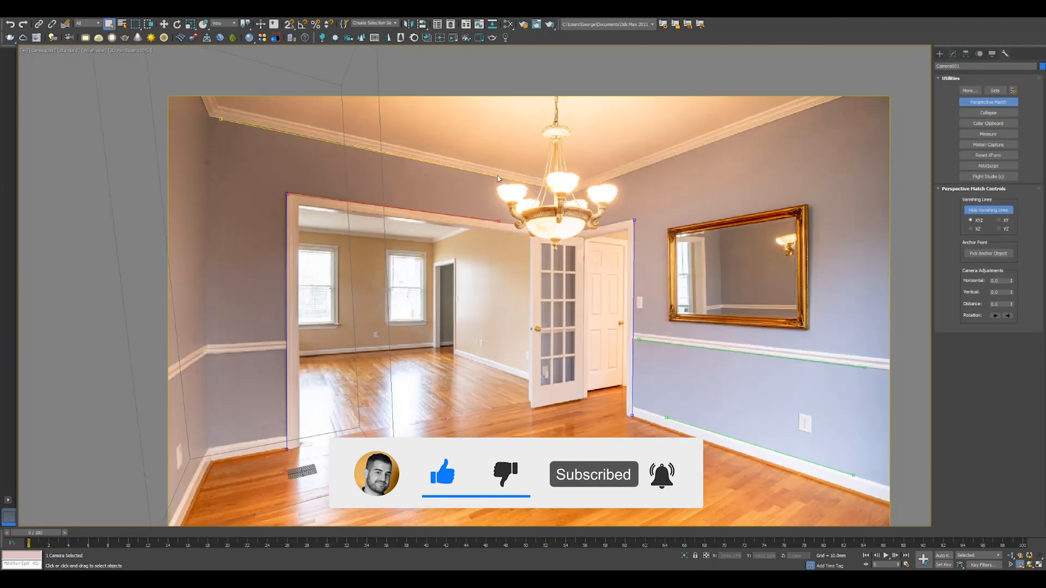
Step: Realign the yellow vanishing line with the crown molding in Perspective Match
left_click_drag(497, 176, 499, 169)
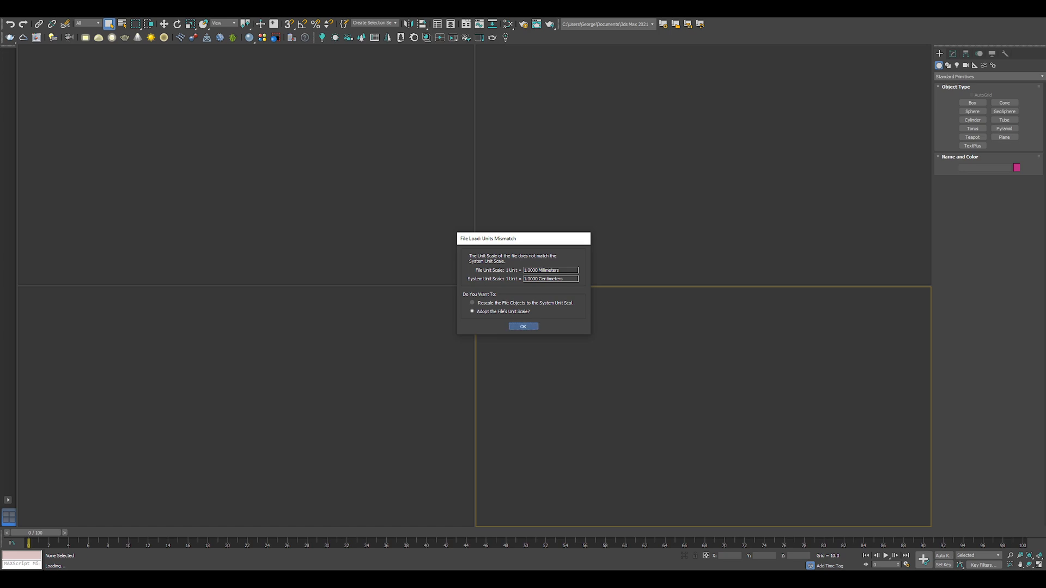
Step: Adopt the file's unit scale to finish loading, then show the camera viewport shaded
key("Return")
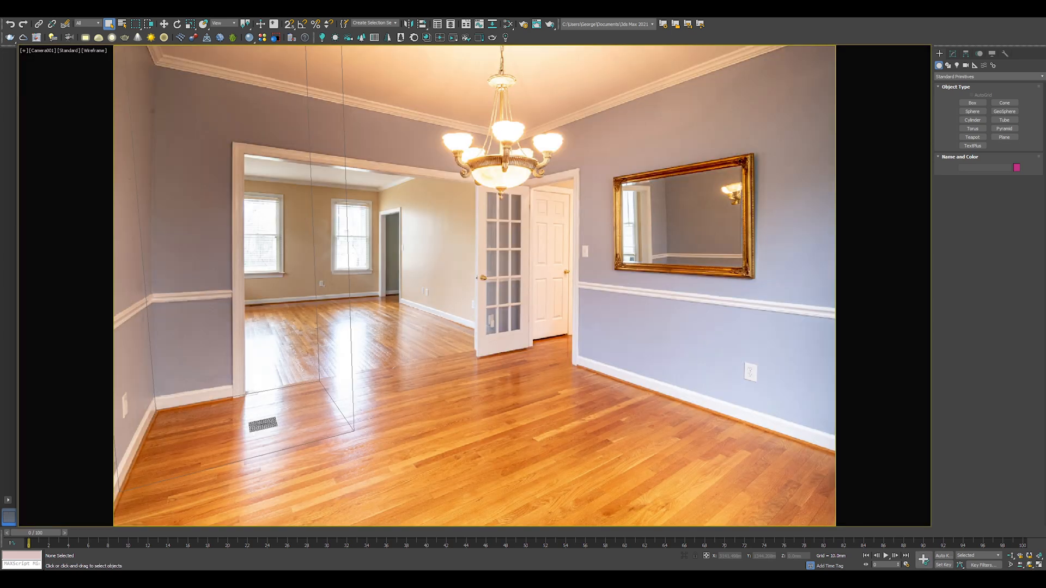
key("F3")
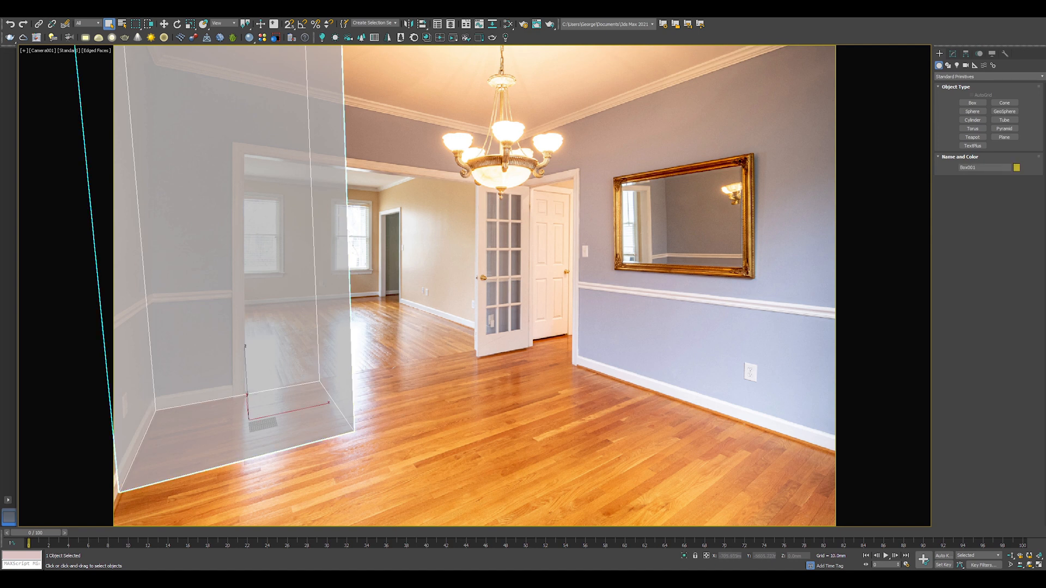
Step: In Perspective Match, select the scene camera and show its vanishing lines over the photo
left_click(1005, 53)
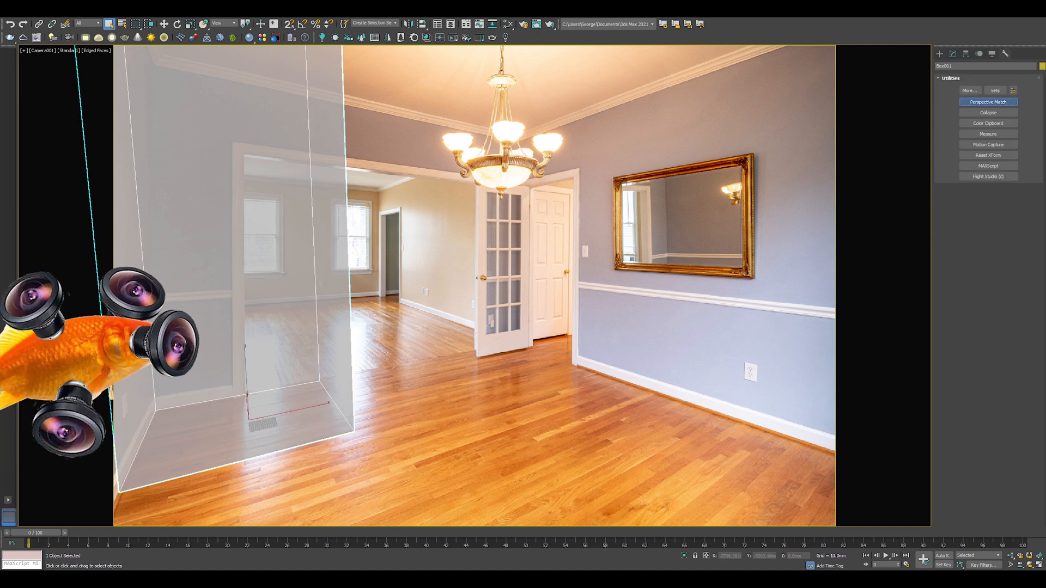
left_click(988, 101)
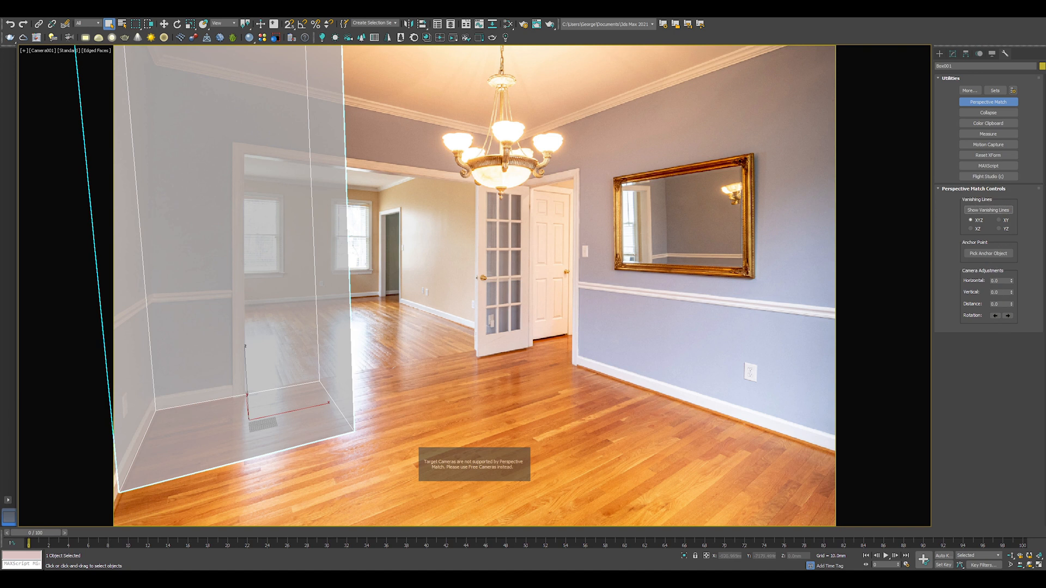
left_click(42, 50)
left_click(82, 205)
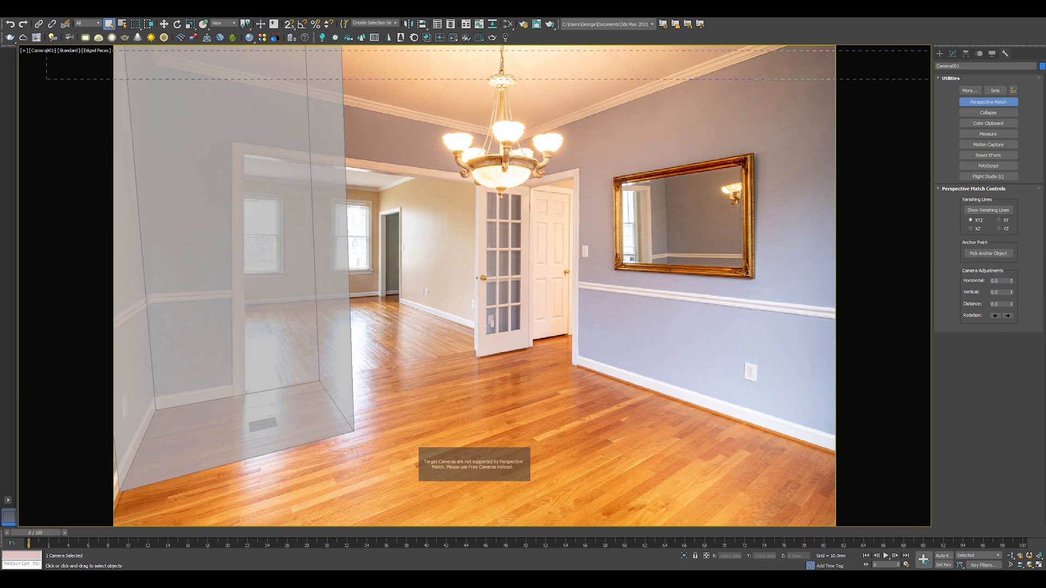
left_click(988, 211)
left_click(42, 50)
left_click(65, 155)
scroll(475, 286, "down", 3)
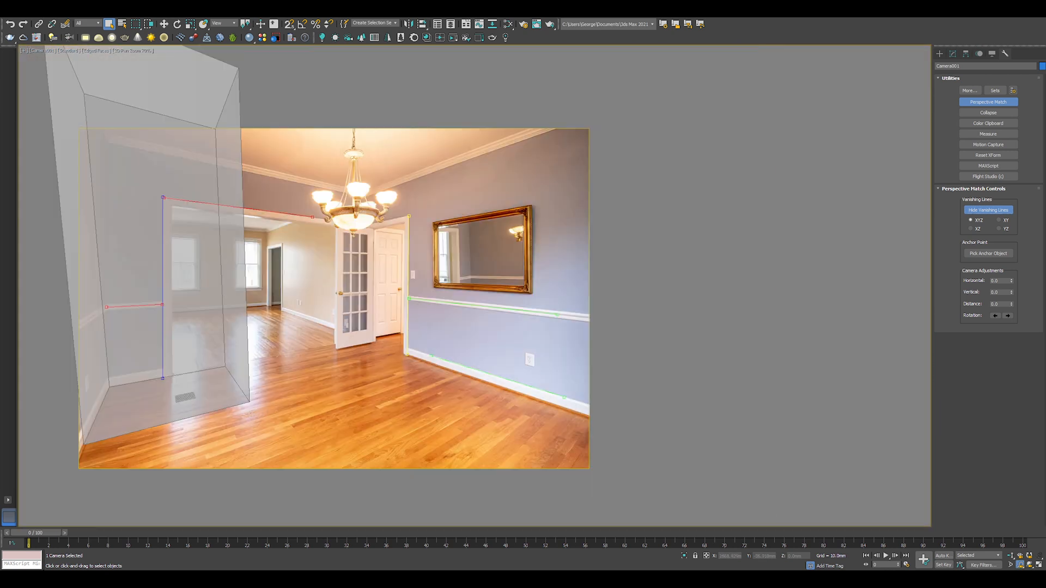
scroll(475, 286, "up", 4)
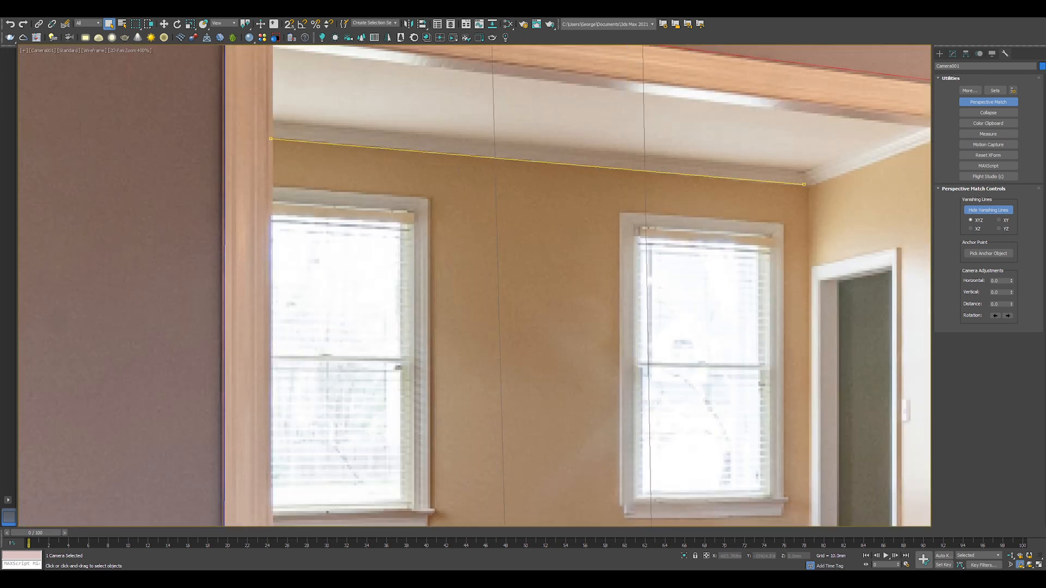
scroll(474, 287, "down", 3)
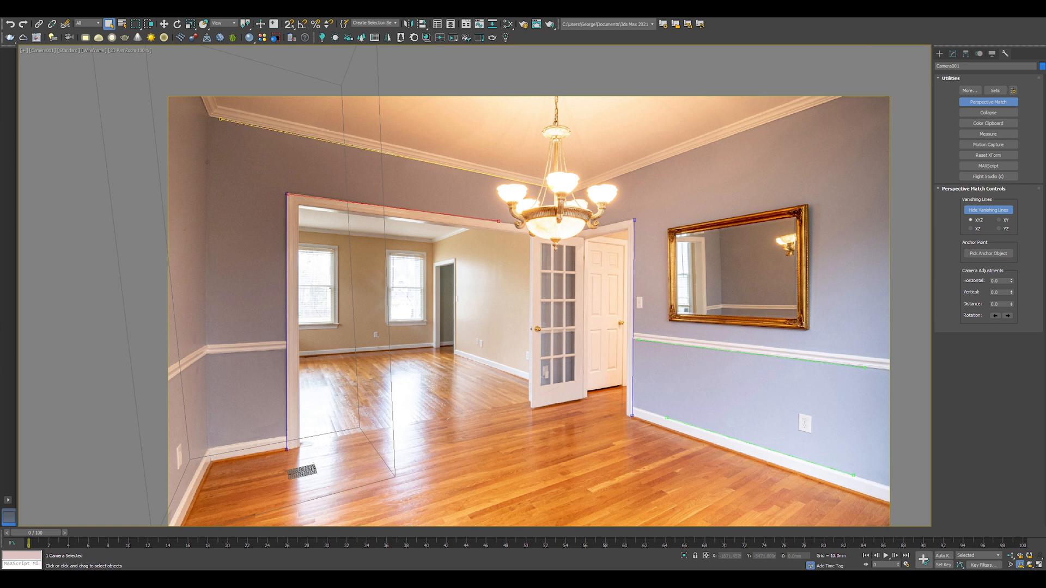
scroll(474, 286, "down", 3)
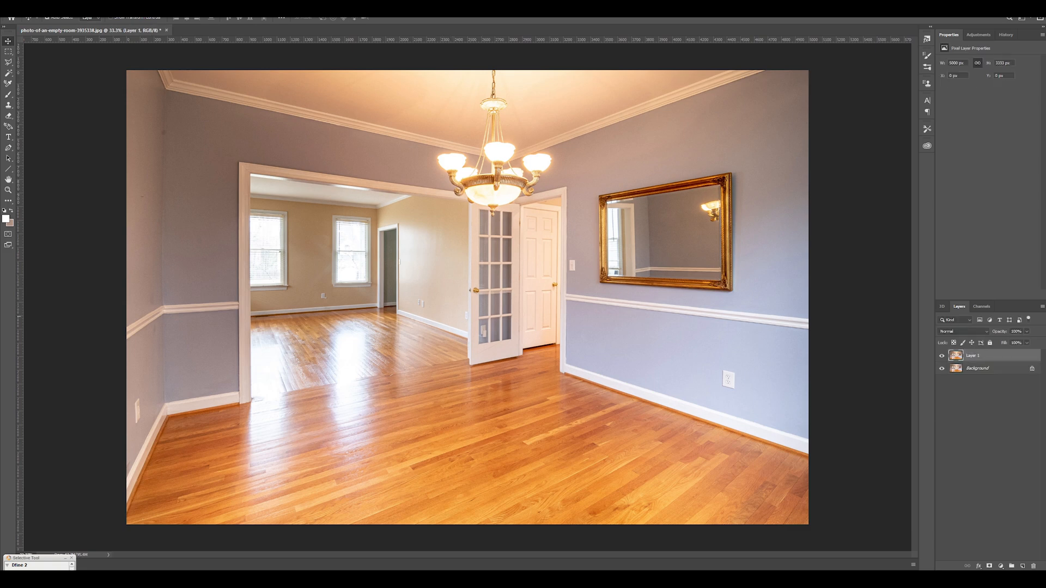
Step: Bring the room photo into Photoshop's Adaptive Wide Angle filter
left_click(131, 17)
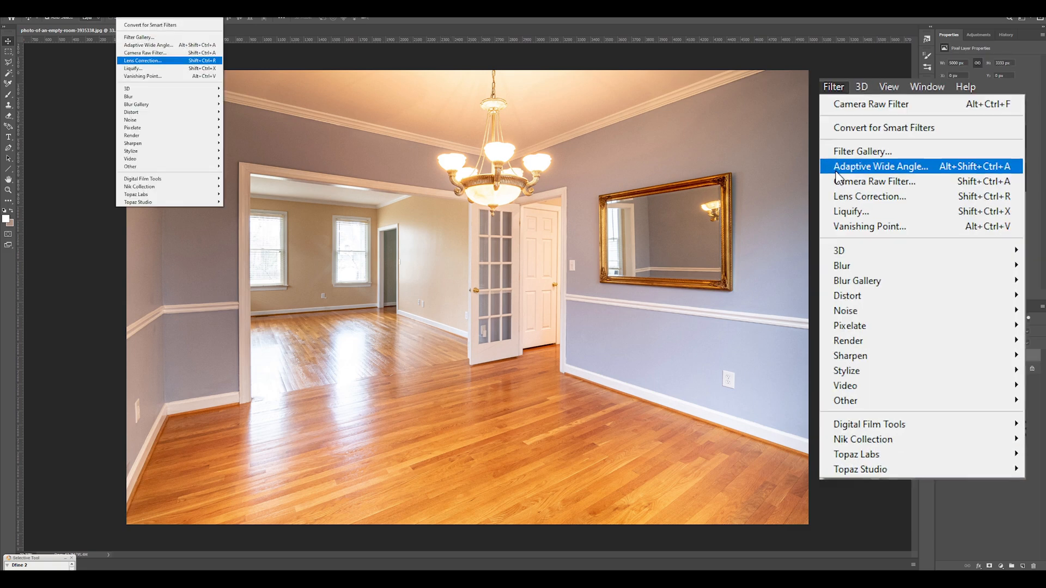
left_click(147, 46)
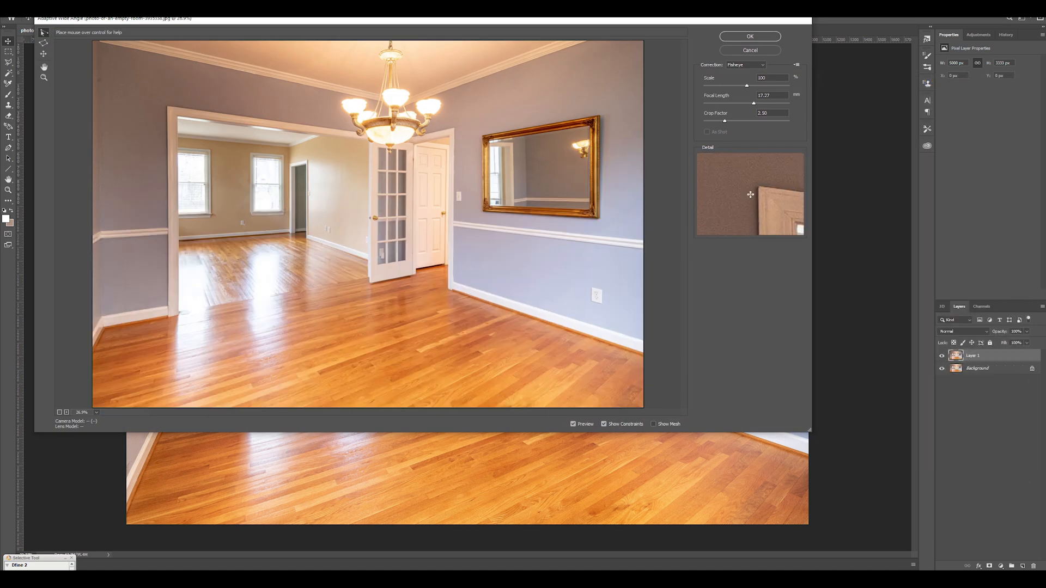
Step: Add vertical constraints along the left doorway edge, right door frame and right wall
left_click_drag(166, 108, 167, 314)
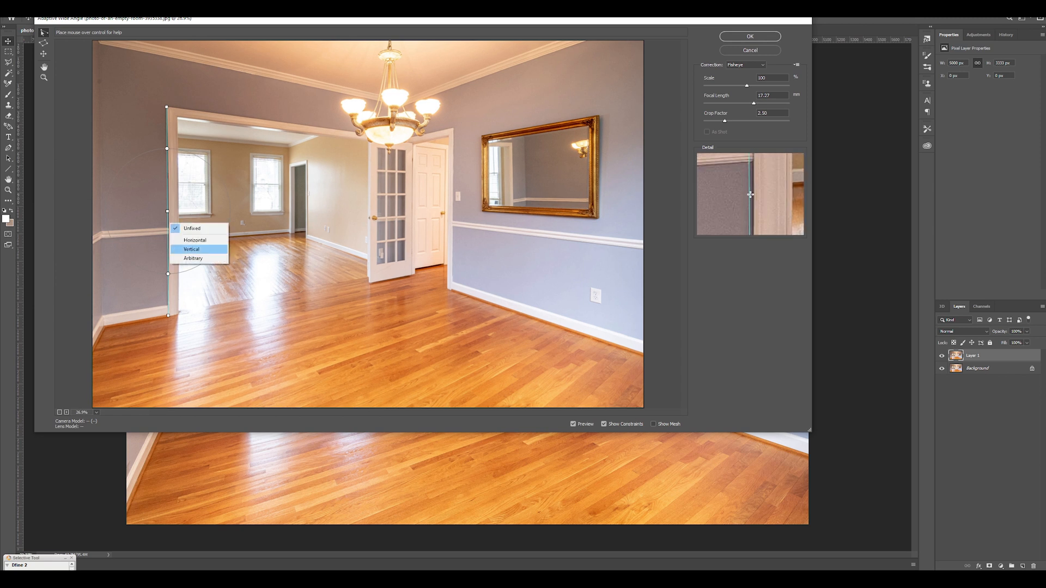
left_click(191, 249)
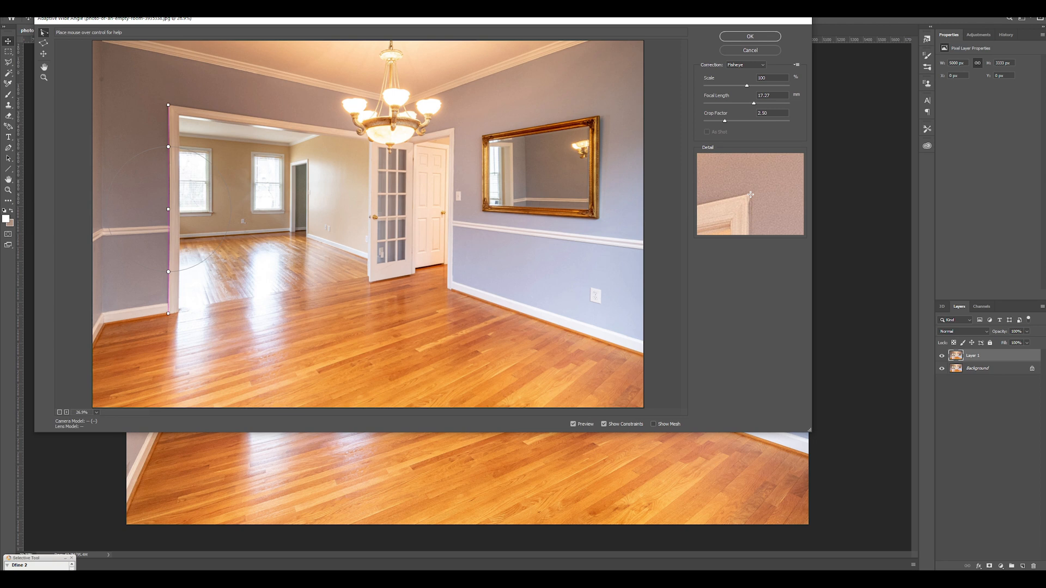
left_click_drag(455, 128, 452, 265)
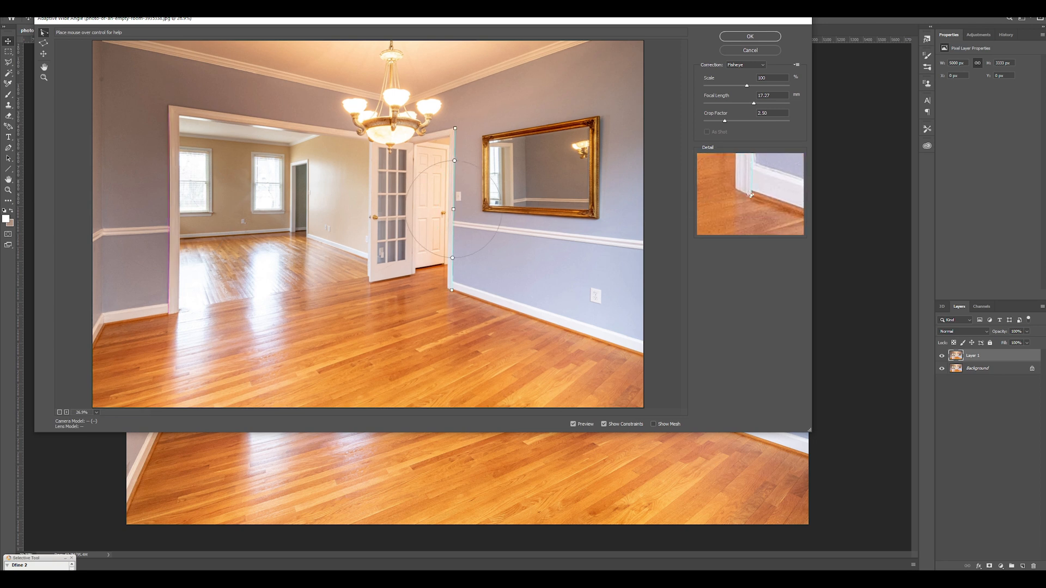
left_click(478, 235)
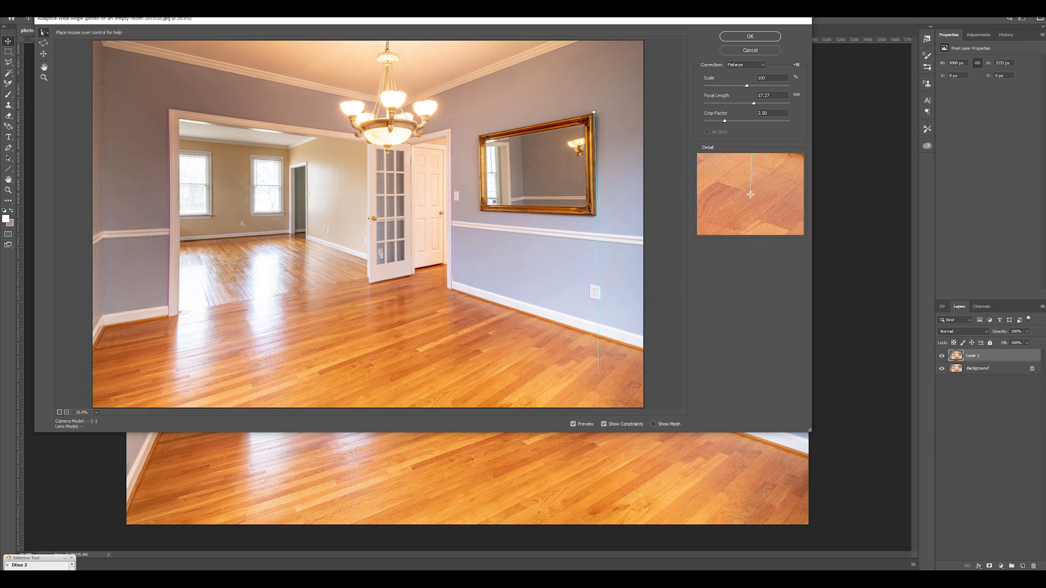
left_click_drag(595, 112, 597, 392)
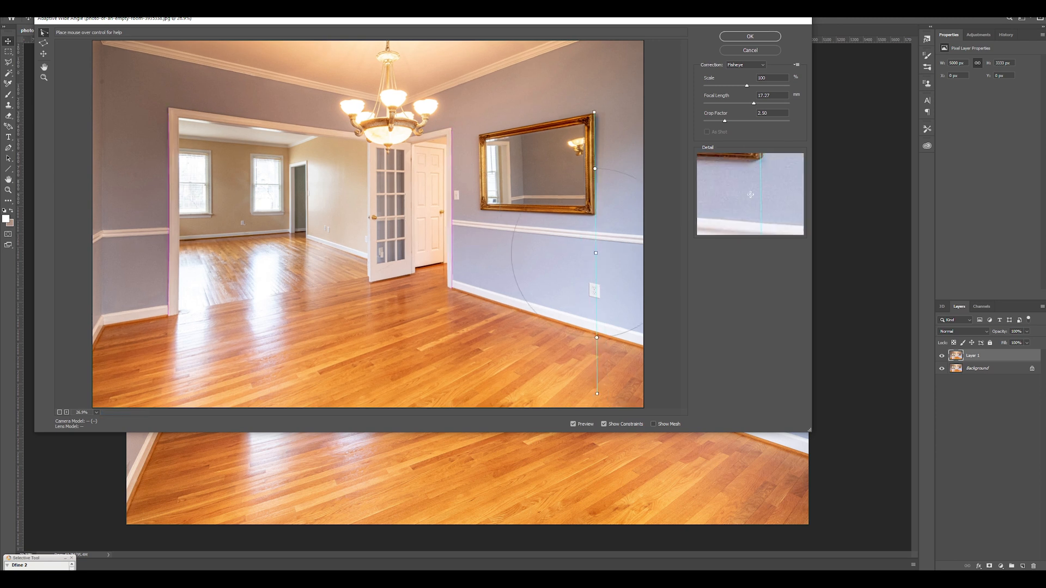
left_click(619, 234)
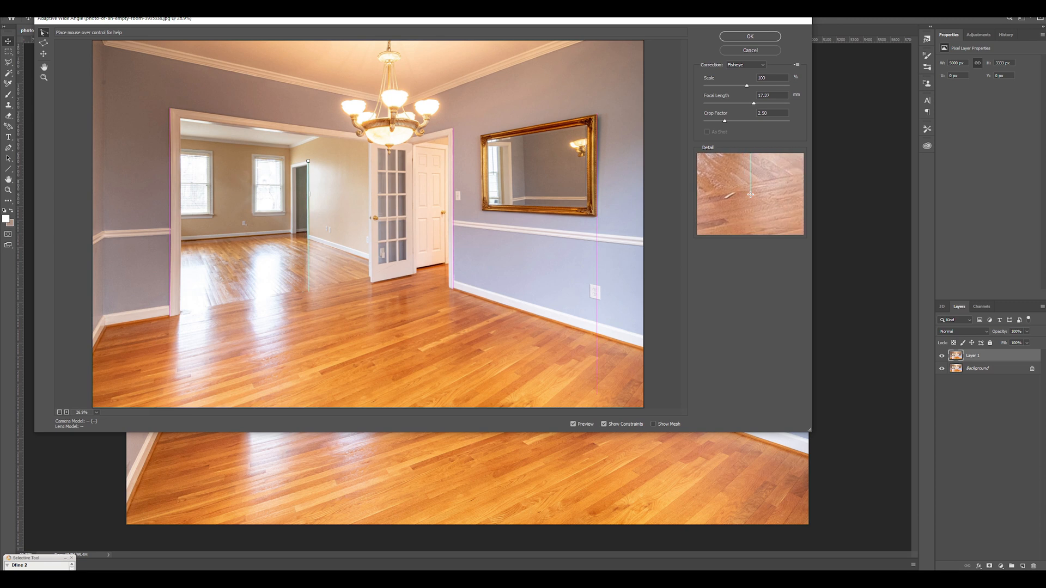
Step: Make the doorway and left wall constraints vertical and trace a chandelier-to-floor line
right_click(311, 154)
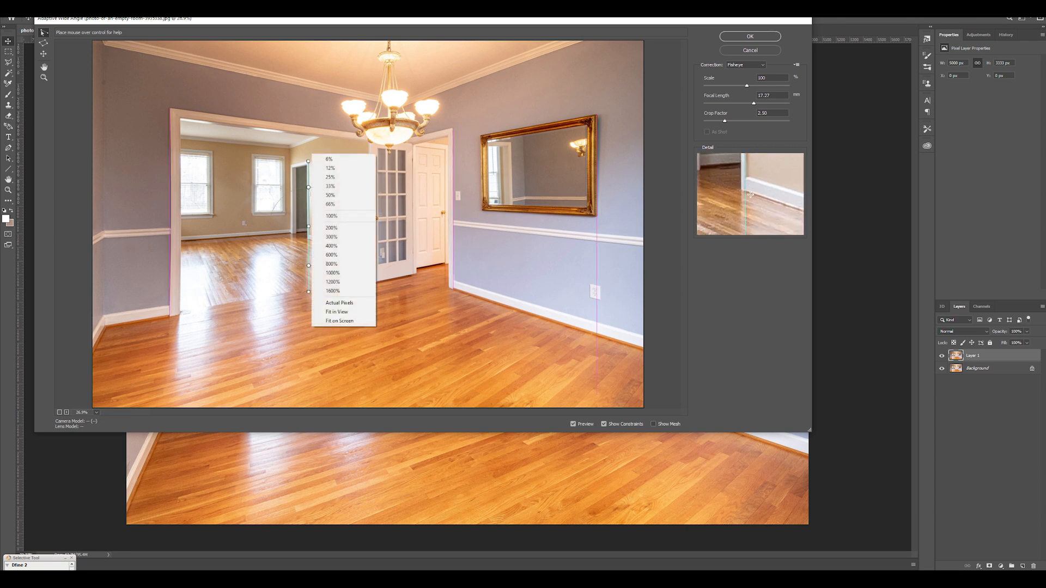
right_click(310, 228)
left_click(331, 255)
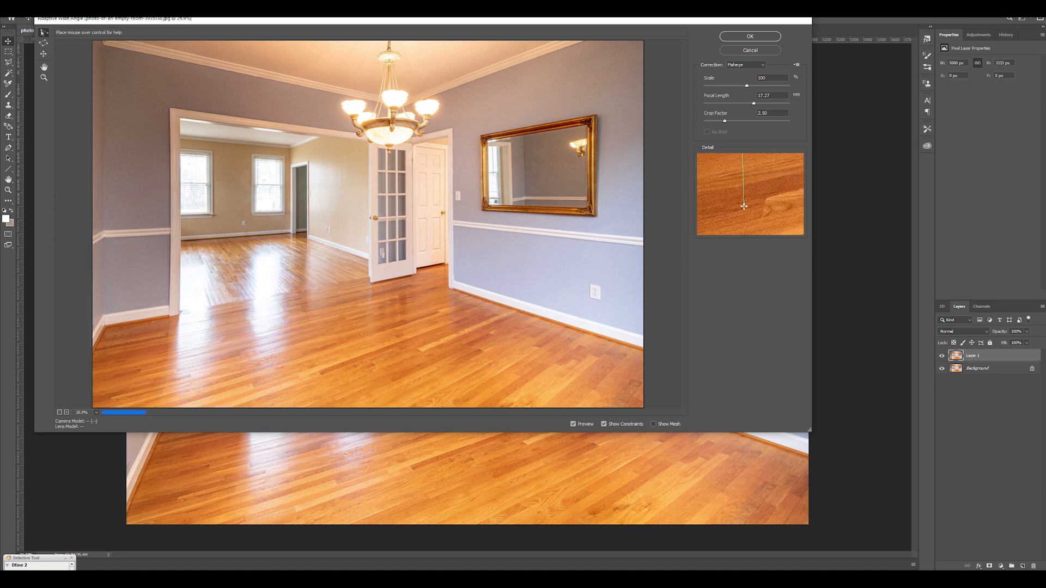
left_click(105, 392)
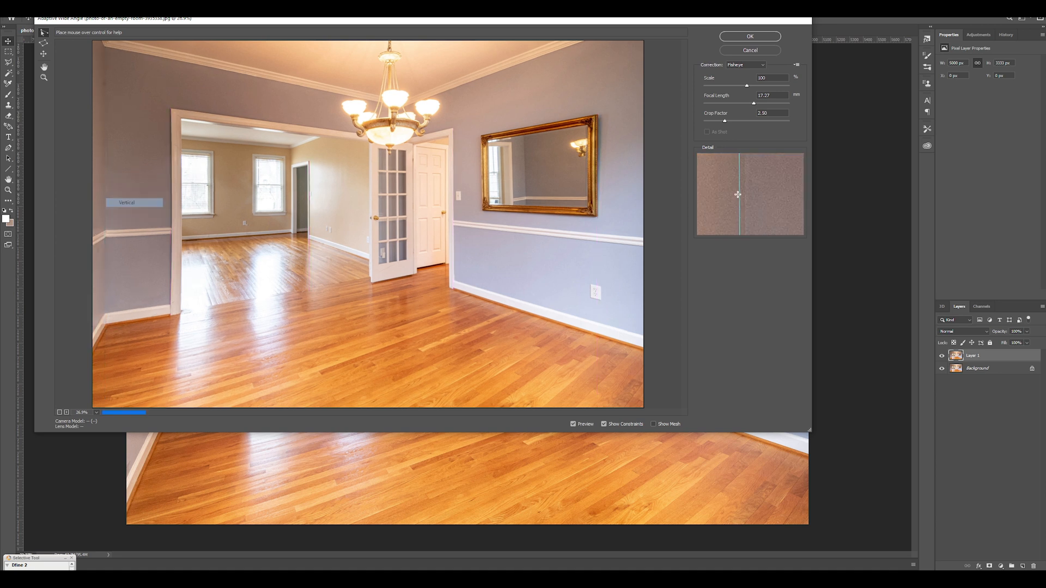
left_click(131, 202)
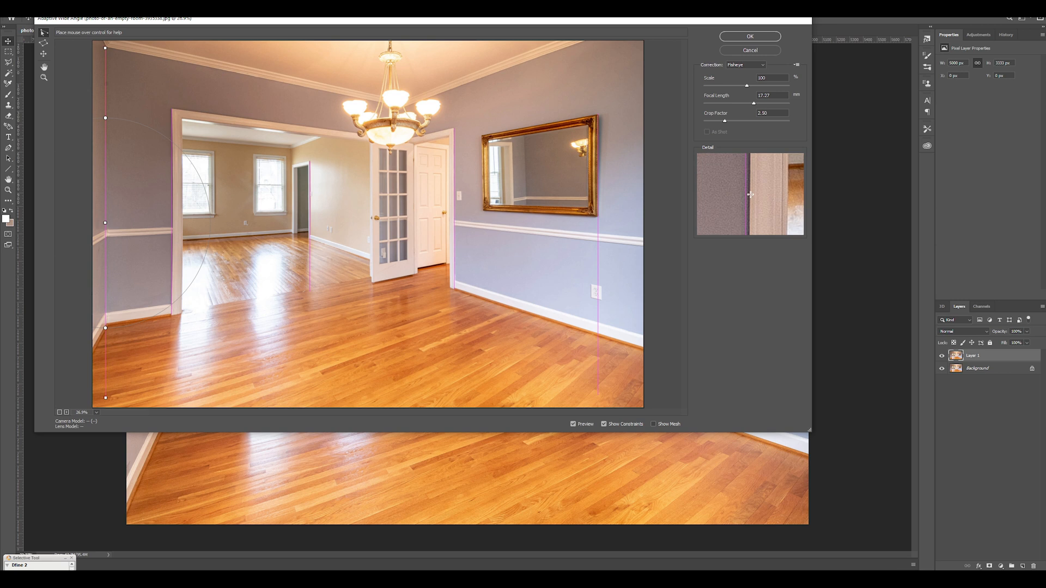
left_click_drag(371, 140, 370, 372)
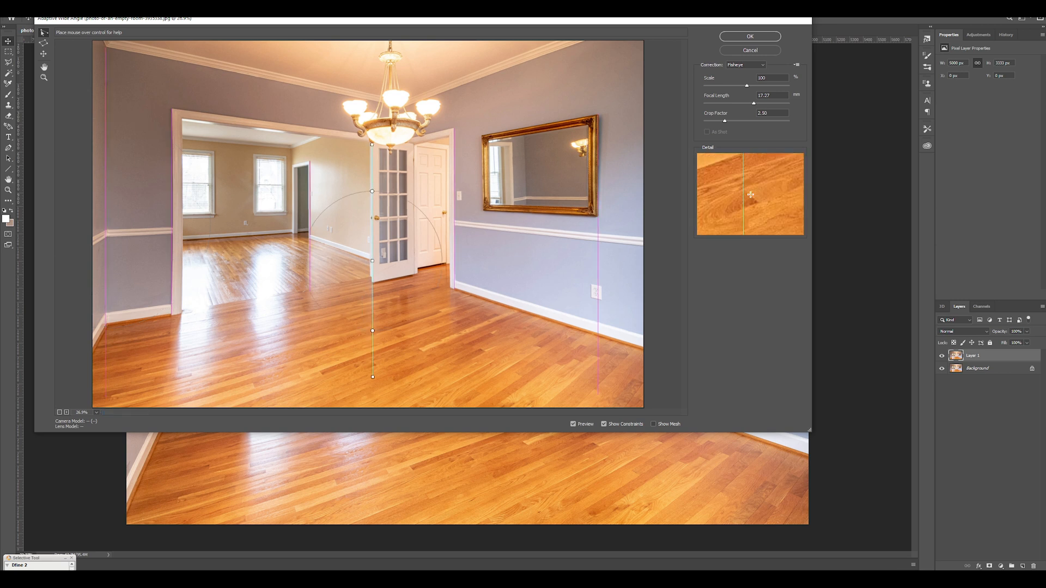
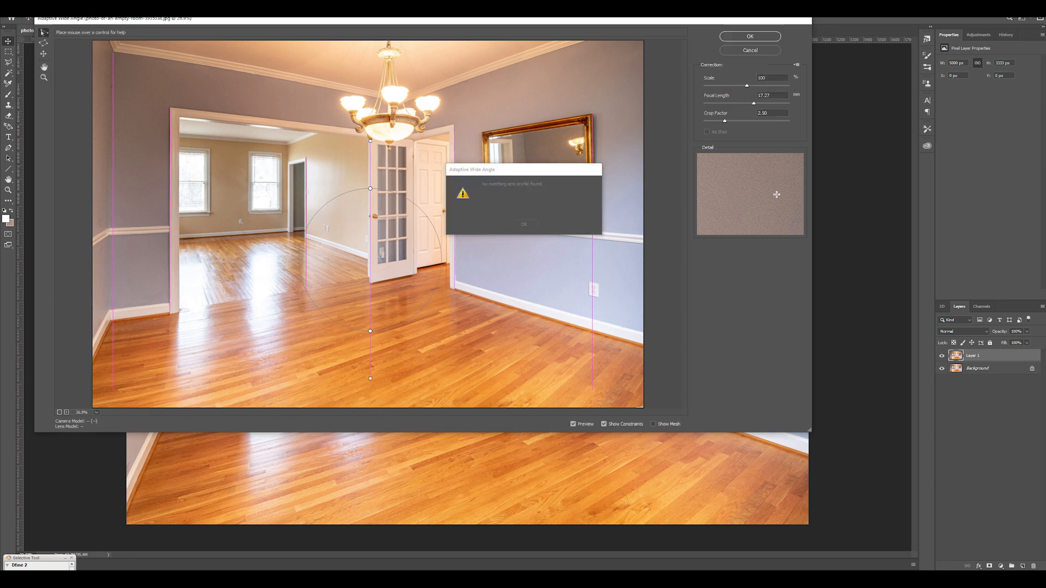
Step: Apply Adaptive Wide Angle with Correction set to Perspective, dismissing the lens-profile alert
key("Return")
left_click(745, 65)
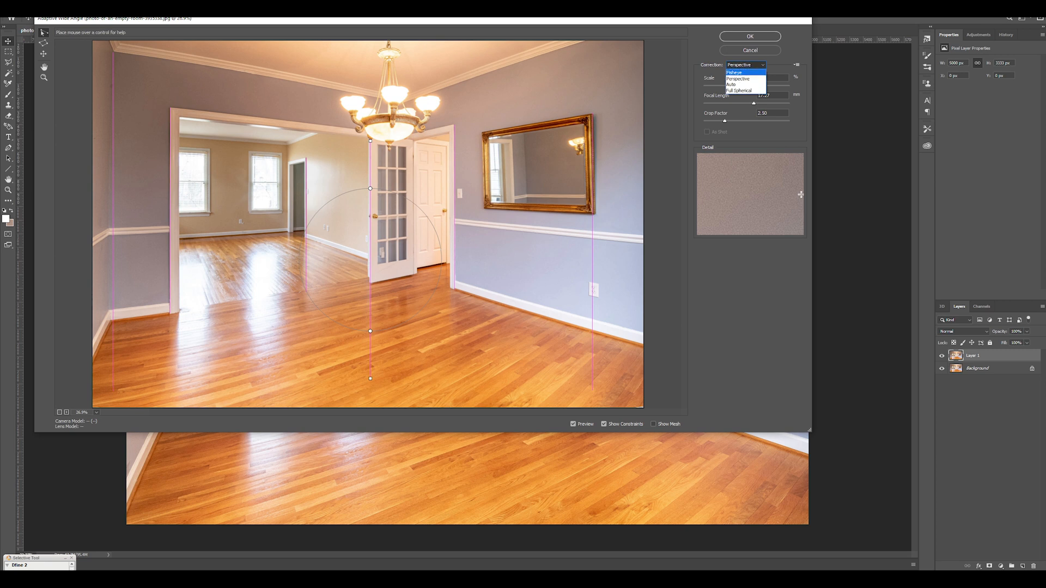
left_click(744, 78)
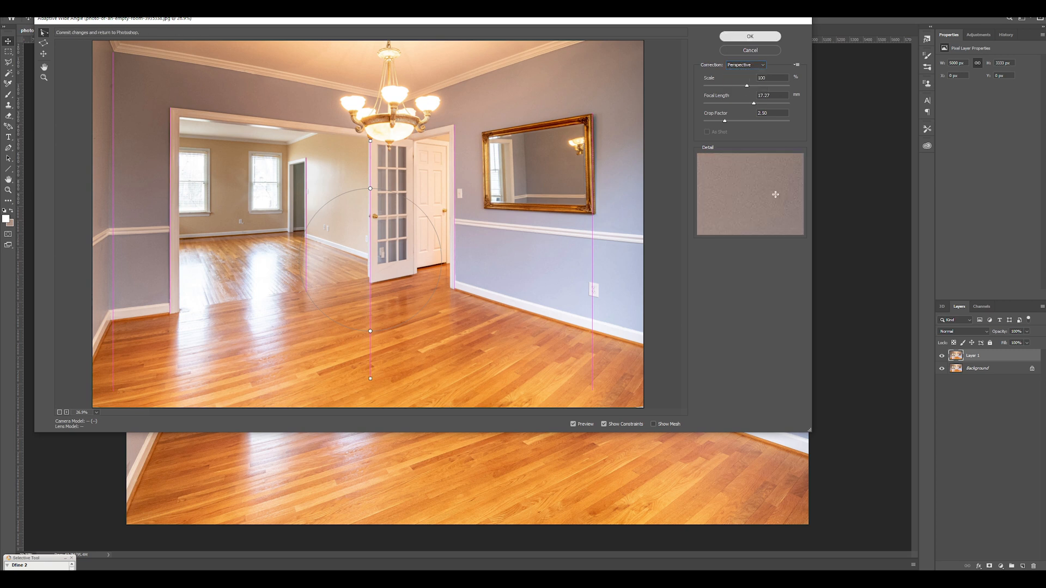
left_click(751, 36)
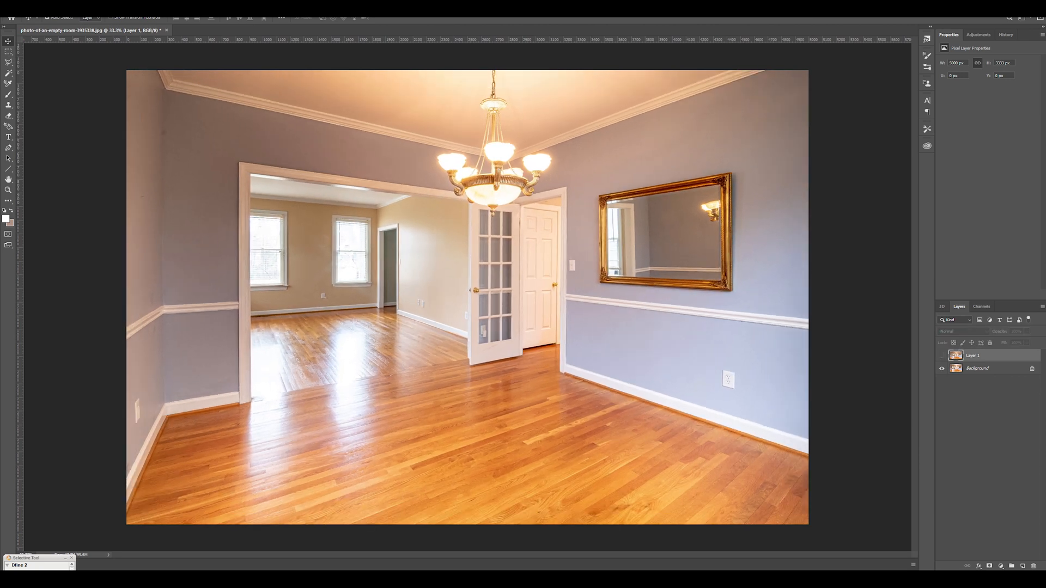
Step: Rename Layer 1 to 'method 1' and duplicate the Background layer
double_click(971, 355)
type("ma")
type("d 1")
key("Return")
key("ctrl+j")
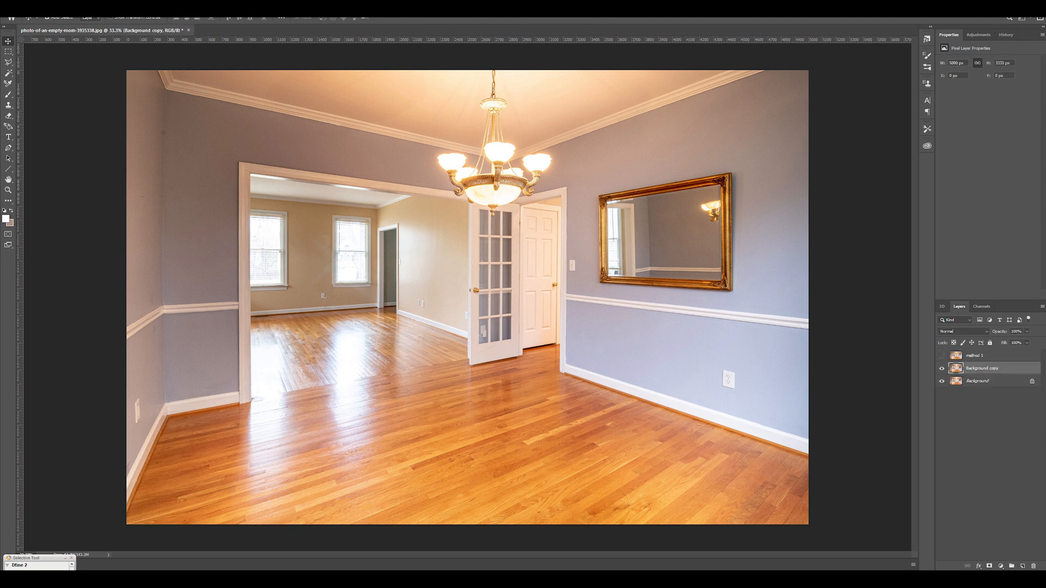
key("space")
Step: Toggle the canvas rulers off and back on via View > Rulers
key("ctrl+r")
left_click(146, 17)
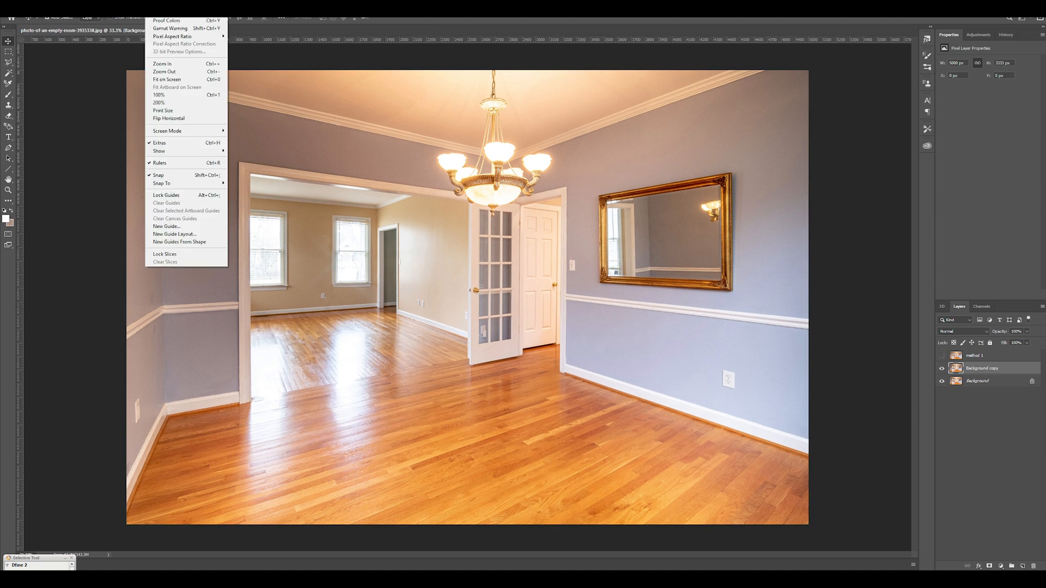
left_click(164, 163)
left_click(145, 16)
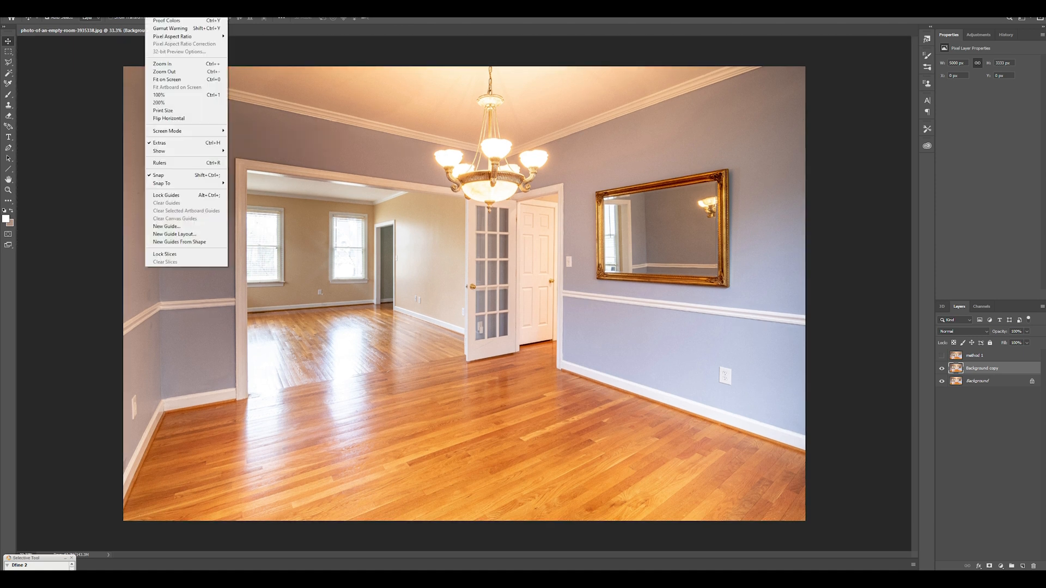
left_click(164, 162)
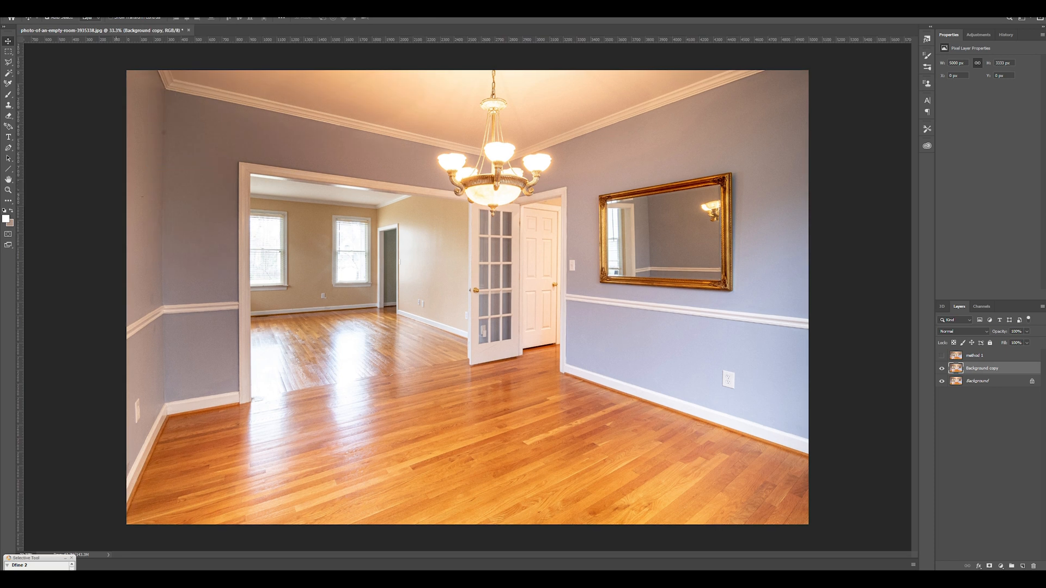
Step: Place vertical guides on the wall corners, door frames, inner corner and window edge
left_click_drag(23, 278, 165, 278)
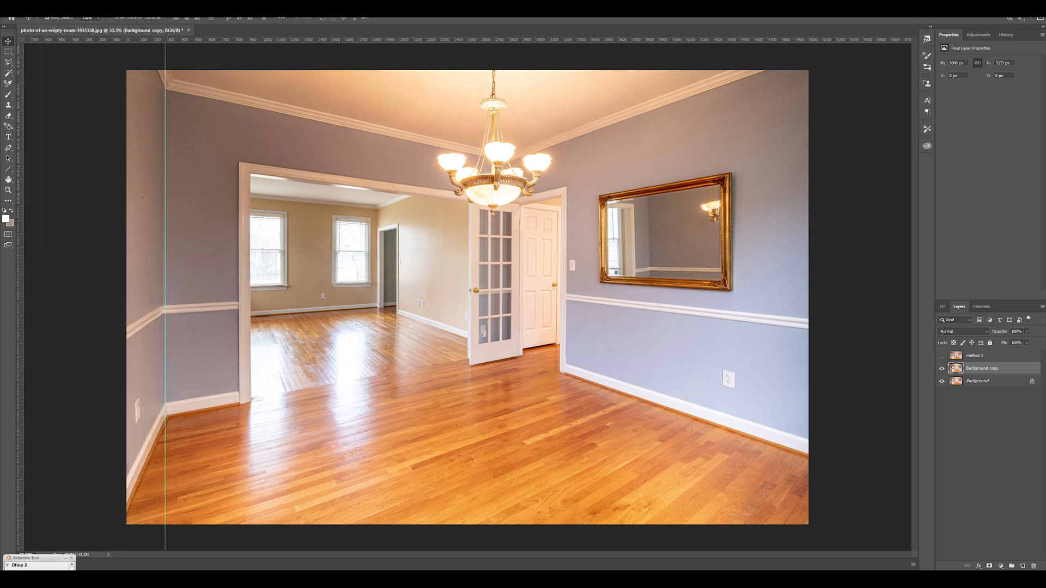
left_click_drag(22, 384, 250, 384)
left_click_drag(25, 269, 471, 364)
left_click_drag(25, 335, 566, 334)
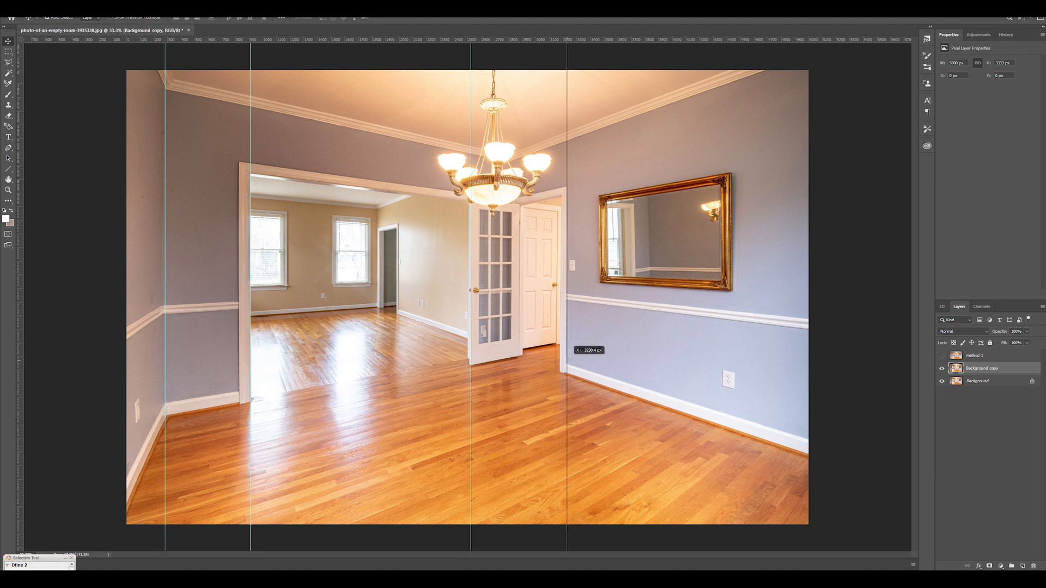
scroll(566, 334, "up", 5)
scroll(491, 294, "up", 3)
scroll(490, 295, "down", 3)
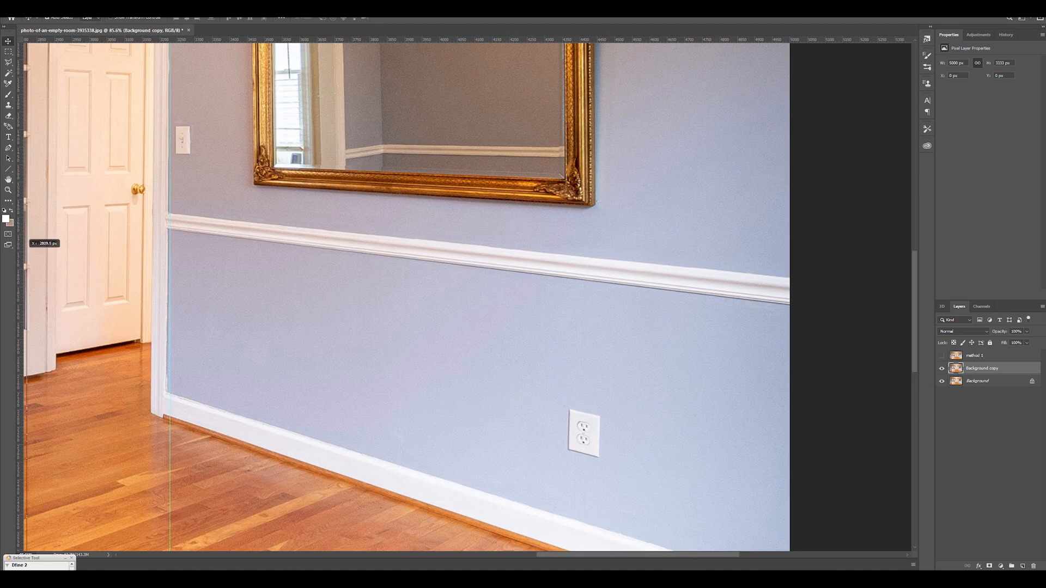
scroll(490, 294, "down", 3)
scroll(490, 294, "down", 5)
scroll(491, 294, "up", 5)
scroll(490, 294, "up", 3)
left_click_drag(384, 246, 479, 214)
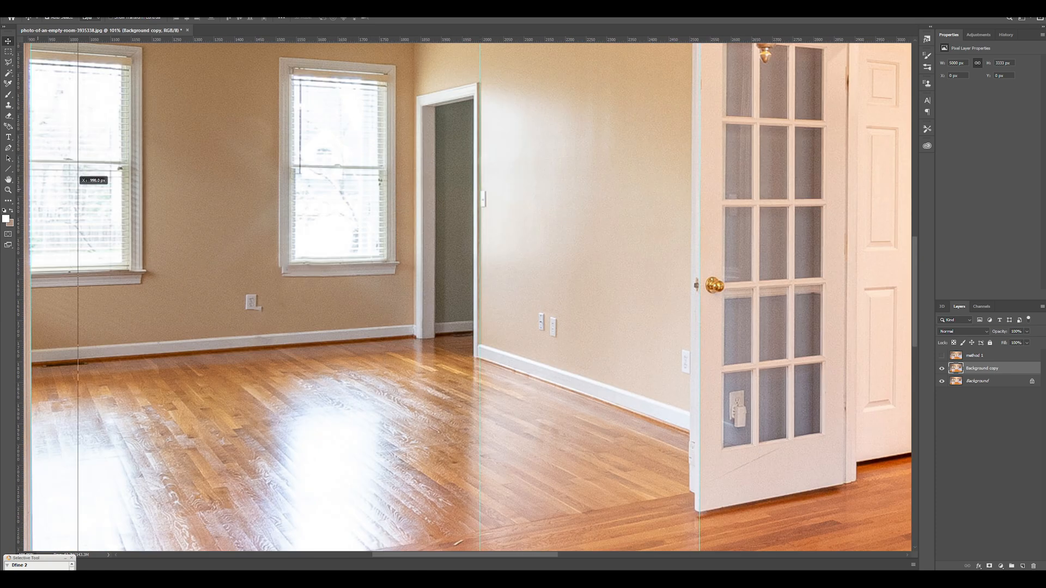
left_click_drag(24, 245, 138, 245)
scroll(490, 294, "down", 5)
scroll(490, 294, "down", 3)
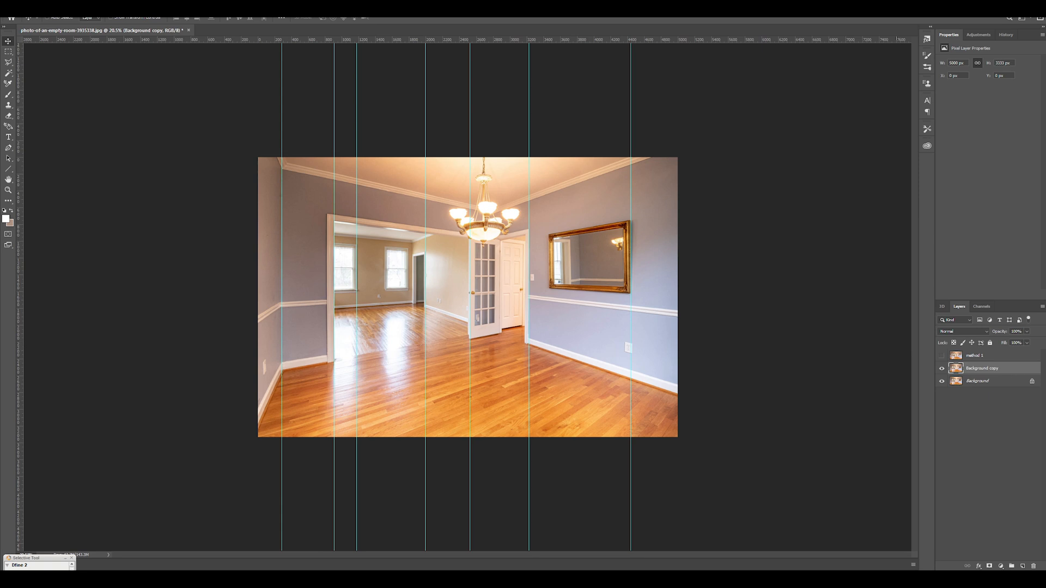
scroll(630, 245, "up", 5)
left_click_drag(633, 164, 580, 164)
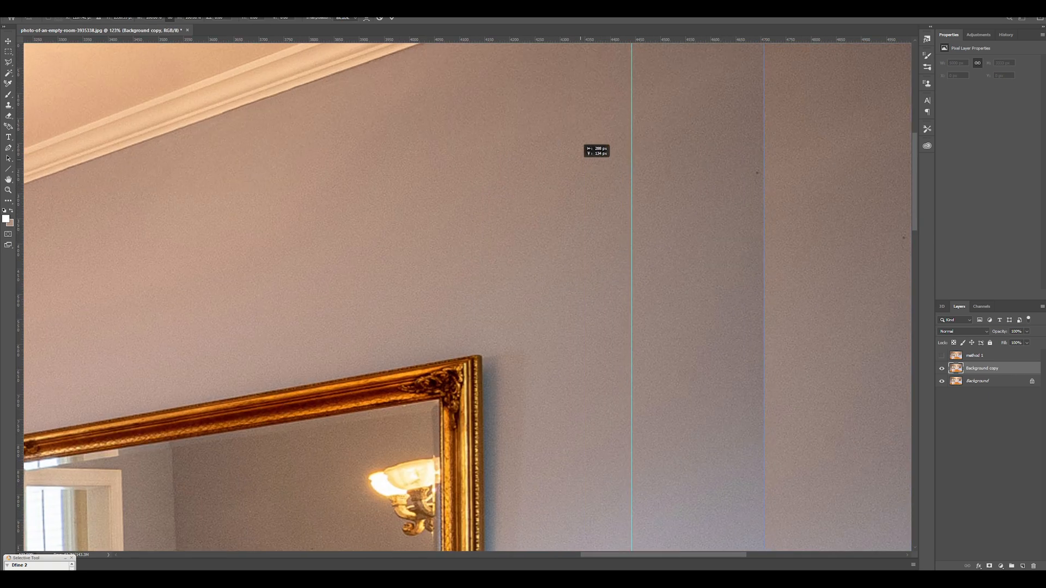
scroll(581, 159, "down", 5)
scroll(491, 294, "up", 2)
scroll(490, 294, "up", 1)
scroll(491, 294, "up", 1)
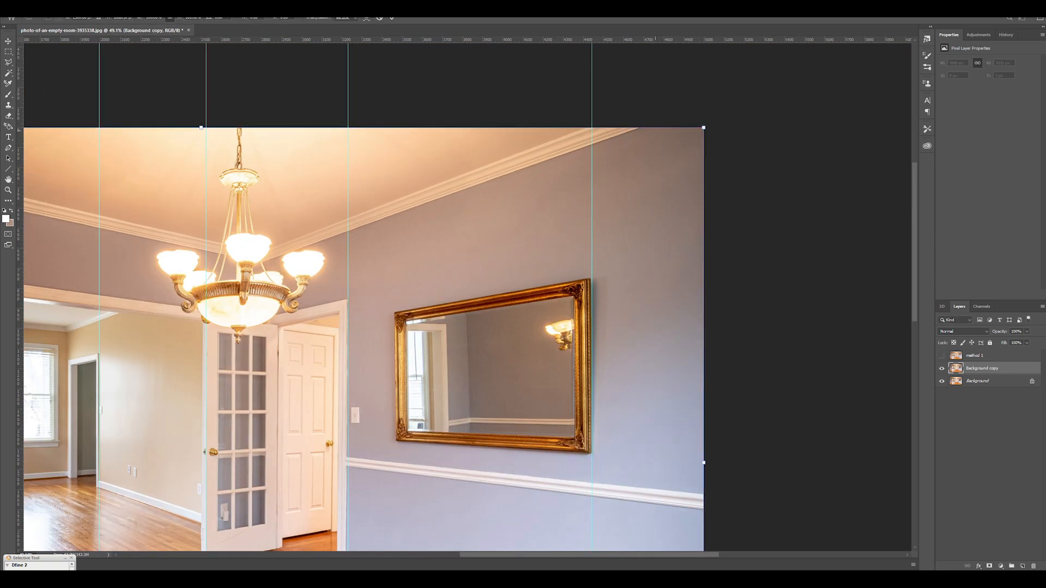
Step: Distort the Background copy's corners so the walls align with the vertical guides
key("Return")
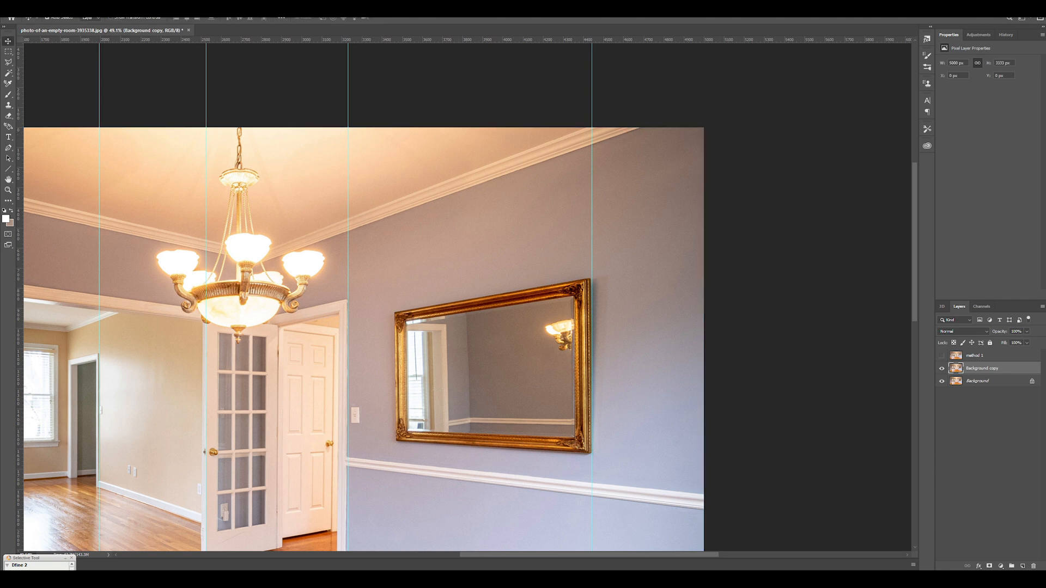
left_click(40, 19)
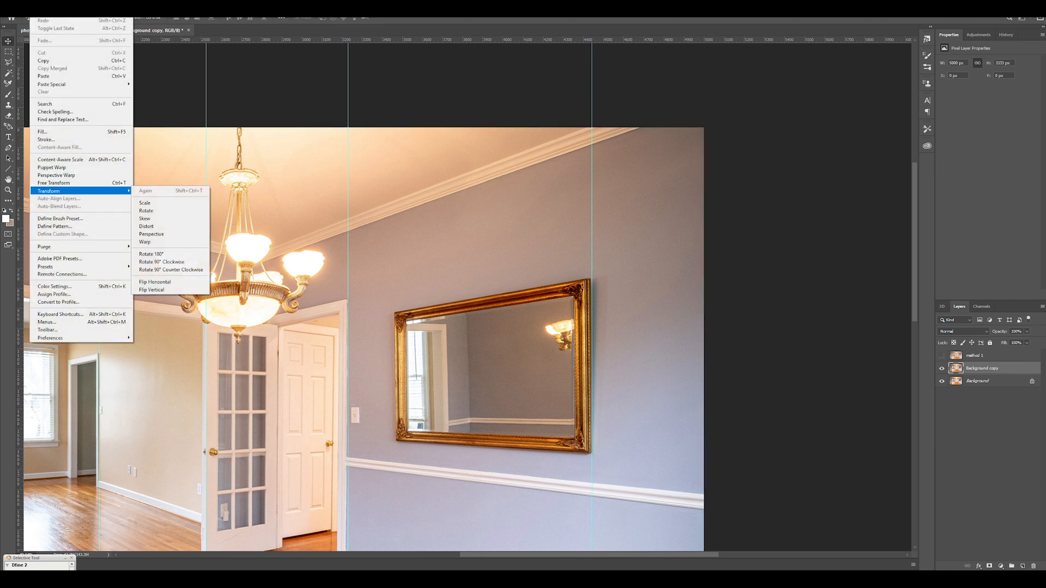
left_click(147, 204)
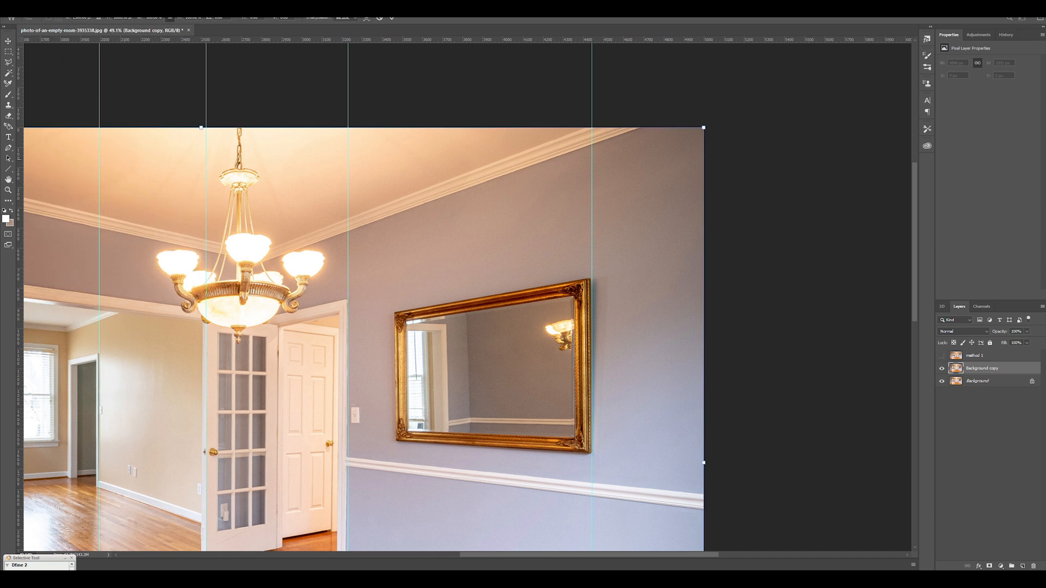
left_click_drag(703, 129, 708, 127)
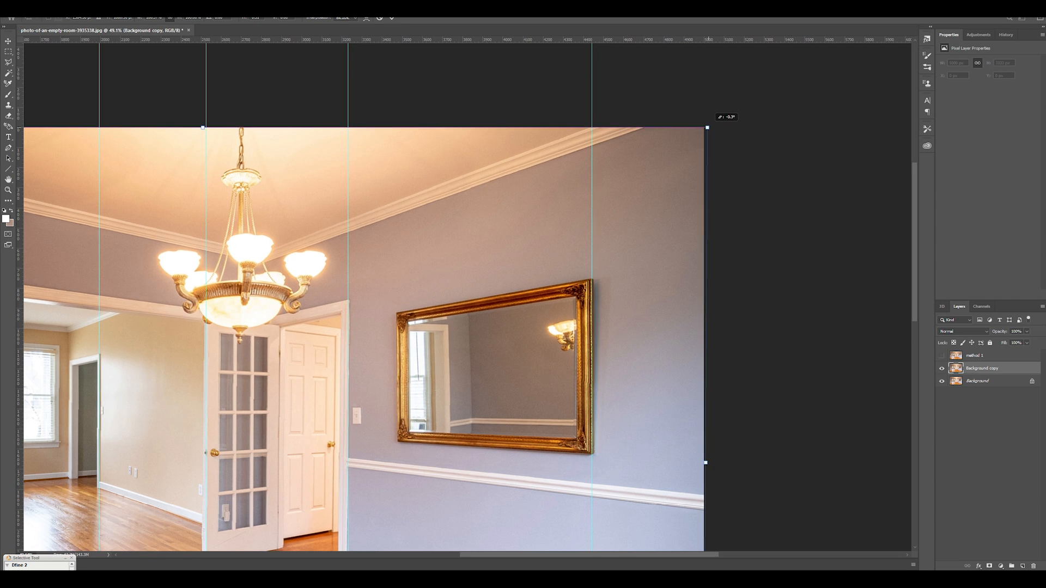
scroll(709, 126, "right", 5)
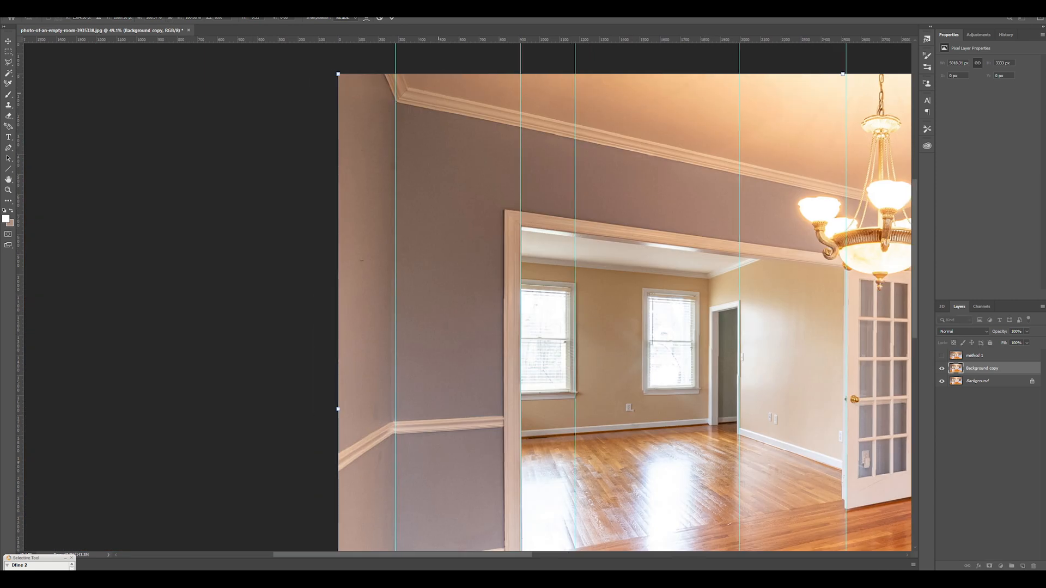
scroll(621, 295, "down", 5)
scroll(621, 294, "down", 2)
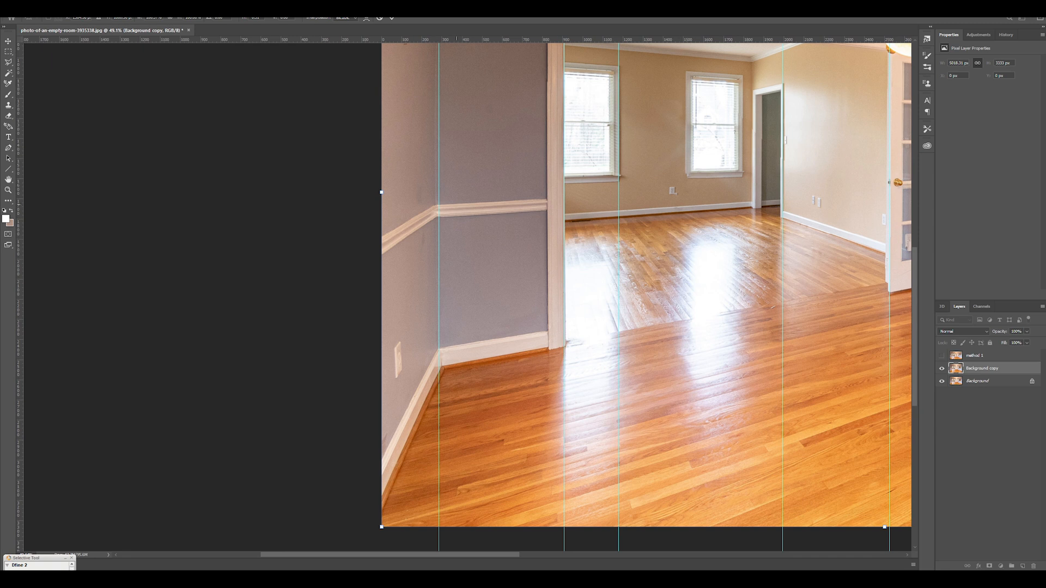
scroll(621, 294, "up", 6)
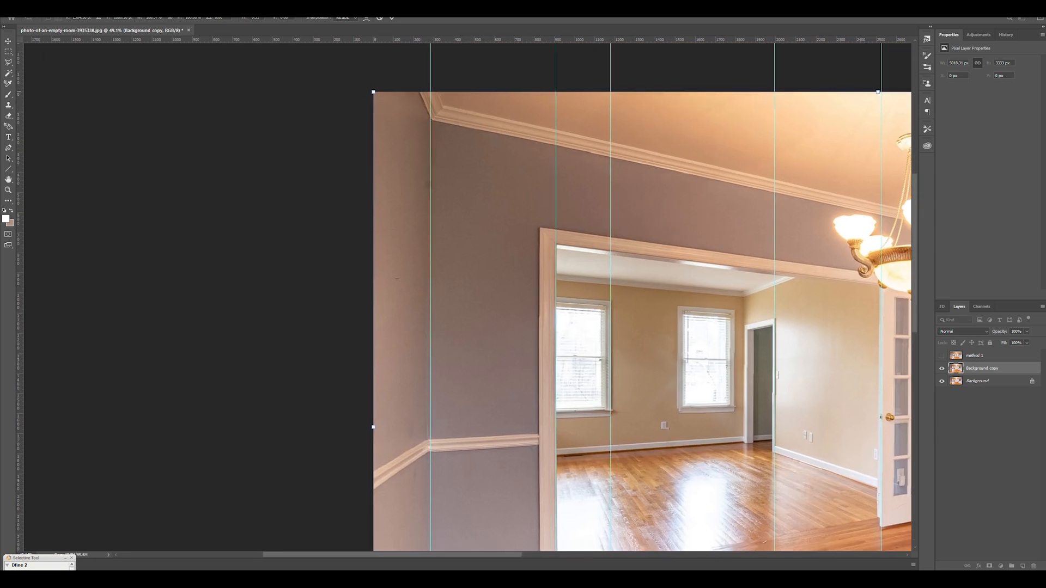
left_click_drag(374, 92, 372, 91)
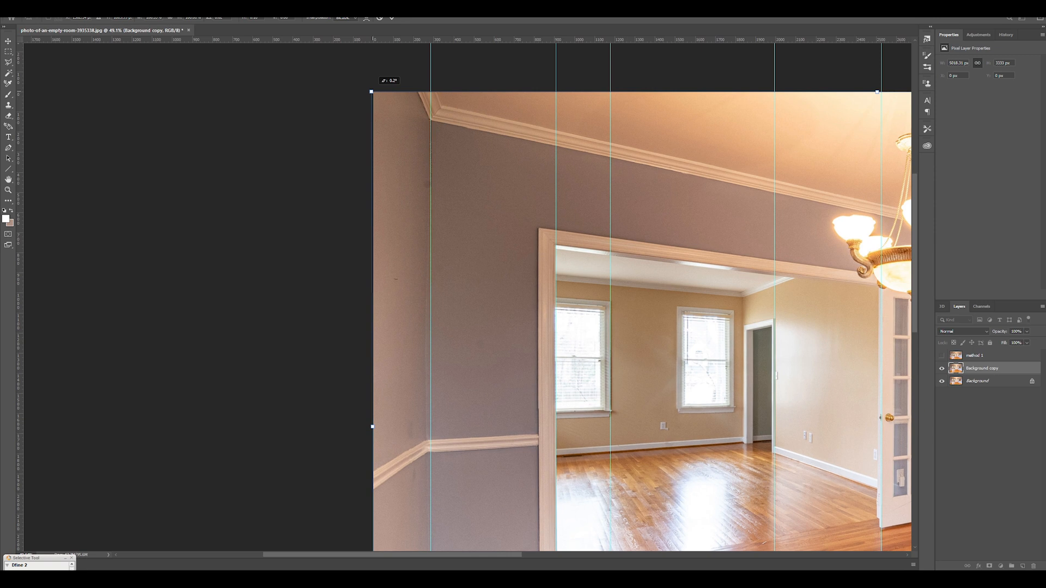
scroll(637, 295, "down", 5)
scroll(638, 295, "down", 3)
scroll(637, 294, "down", 5)
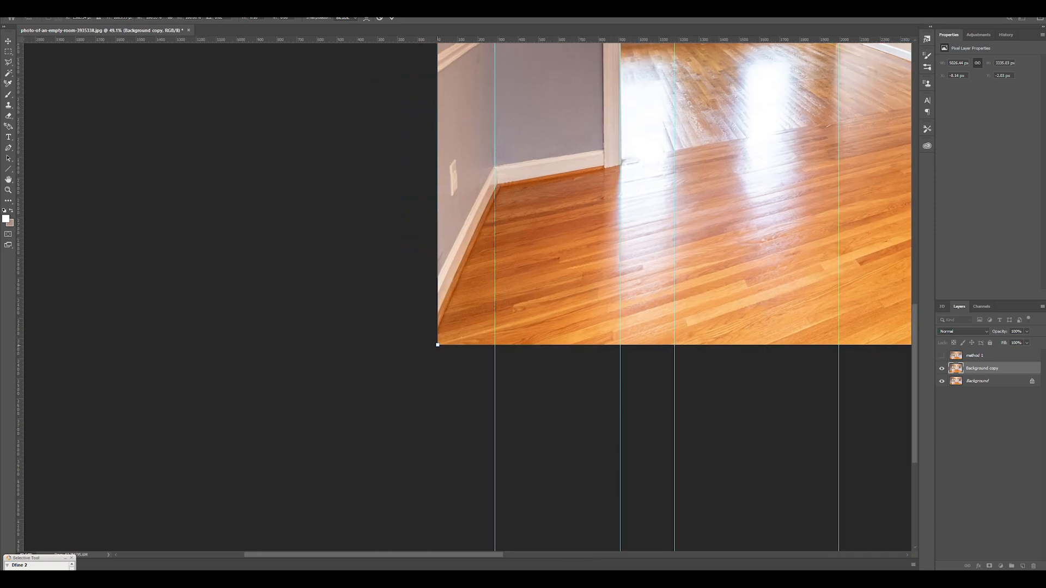
mouse_move(438, 345)
left_mouse_down()
mouse_move(441, 337)
mouse_move(433, 344)
left_mouse_up()
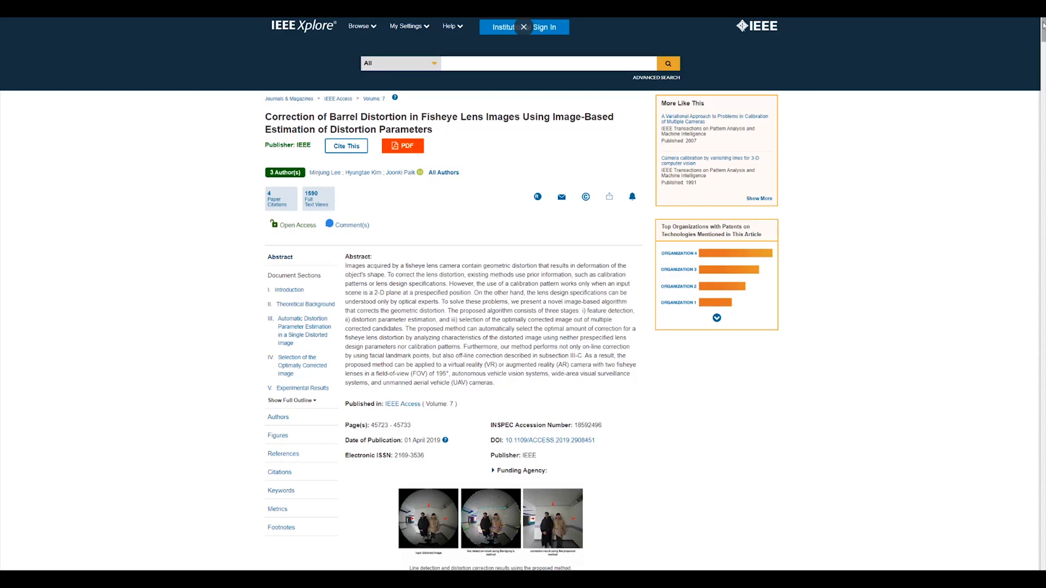
scroll(523, 327, "down", 2)
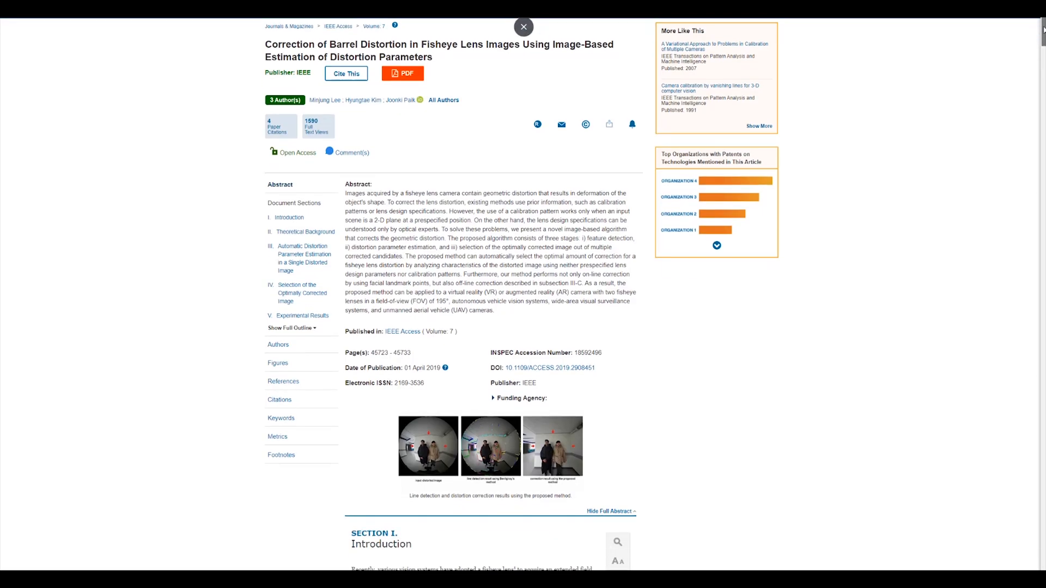
scroll(523, 327, "down", 3)
scroll(523, 327, "down", 2)
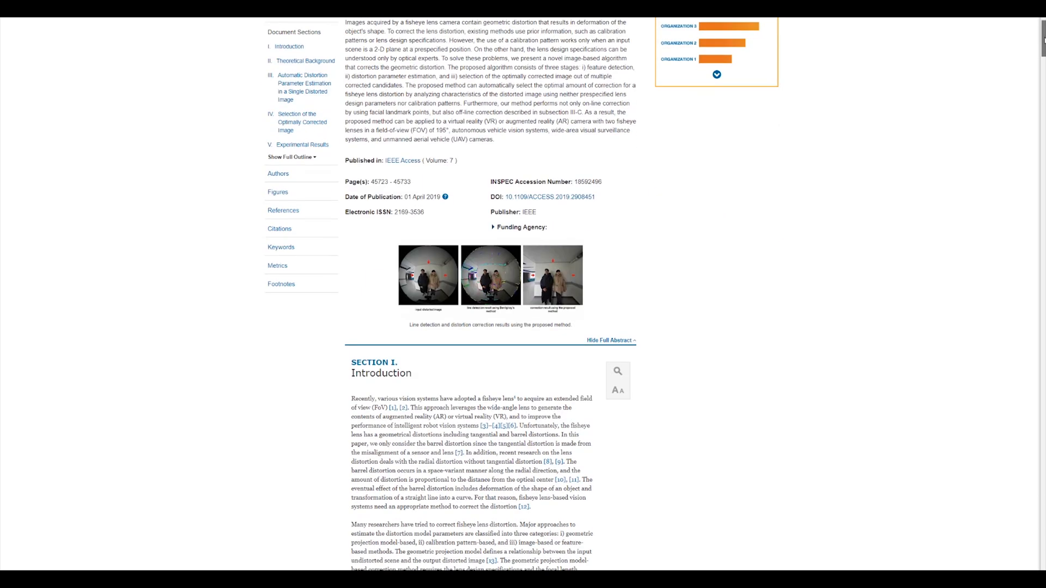
scroll(524, 327, "down", 3)
scroll(523, 327, "down", 4)
scroll(524, 327, "down", 5)
scroll(523, 328, "down", 3)
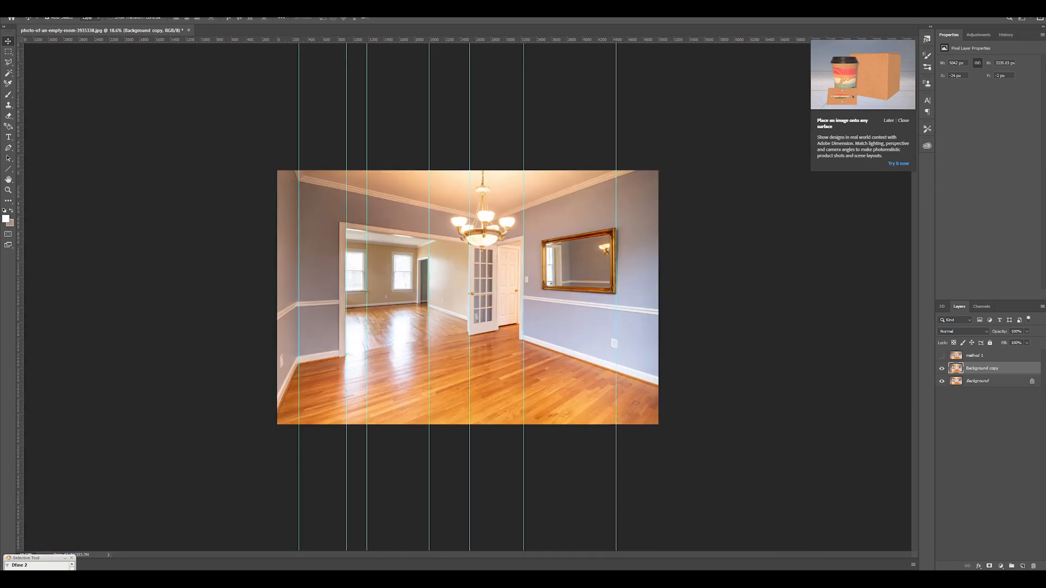
Step: Close the Adobe Dimension popup and bring up the File menu
left_click(904, 121)
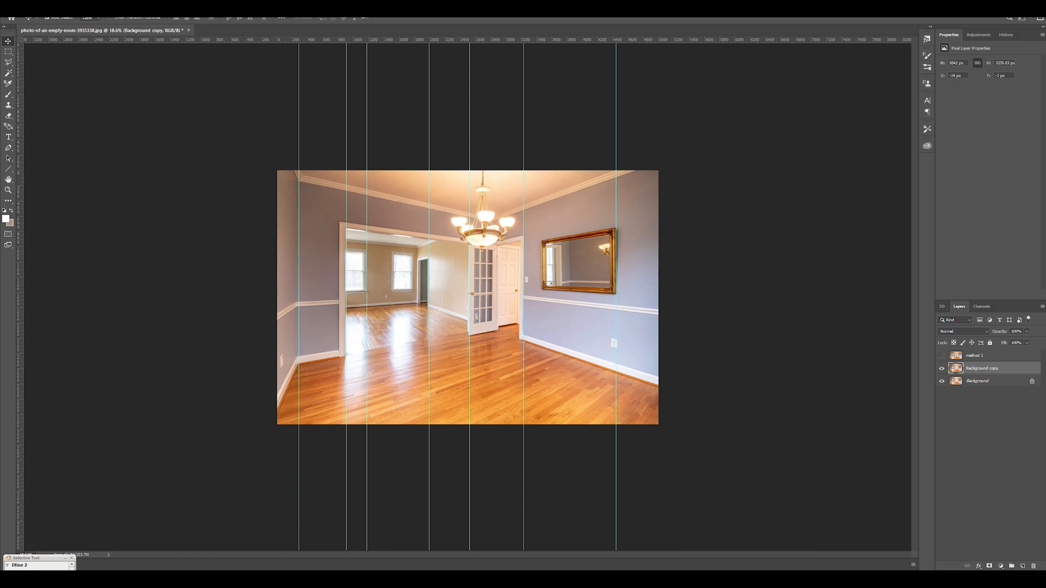
left_click(30, 18)
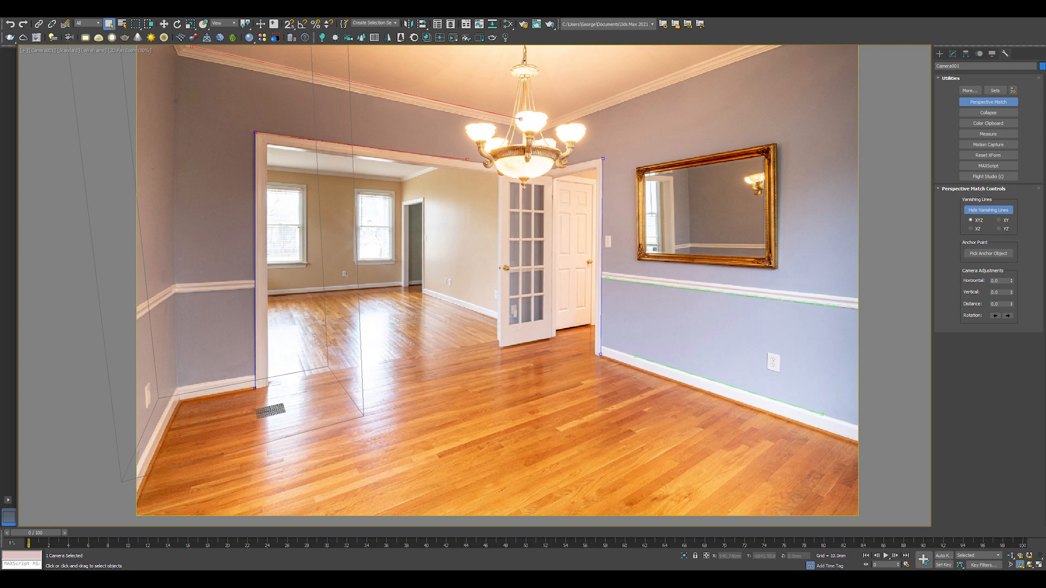
scroll(270, 409, "down", 3)
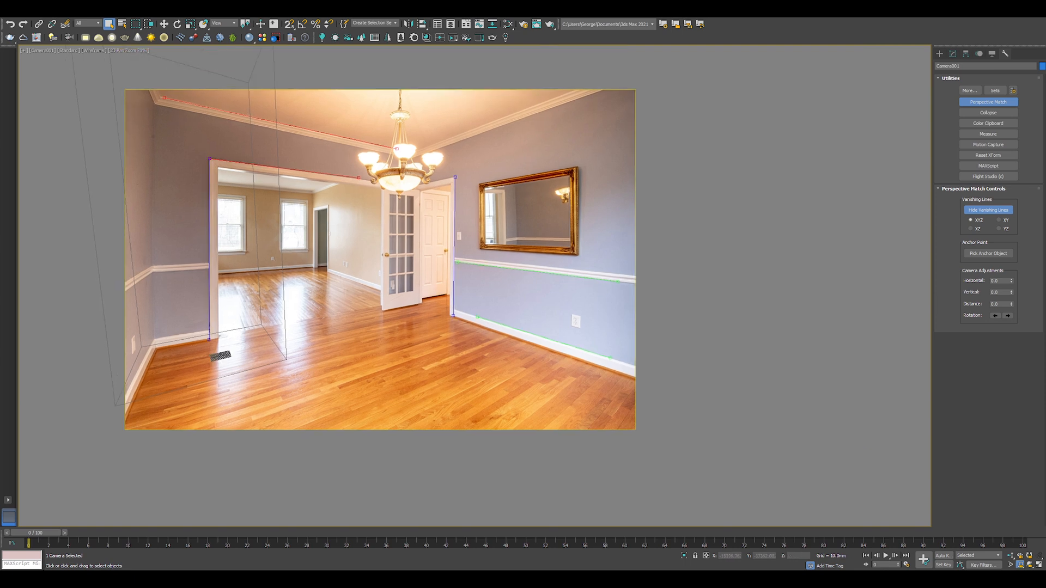
Step: Load the '-photoshop' room JPG as the camera viewport background, browsing with extra large icons
key("alt+b")
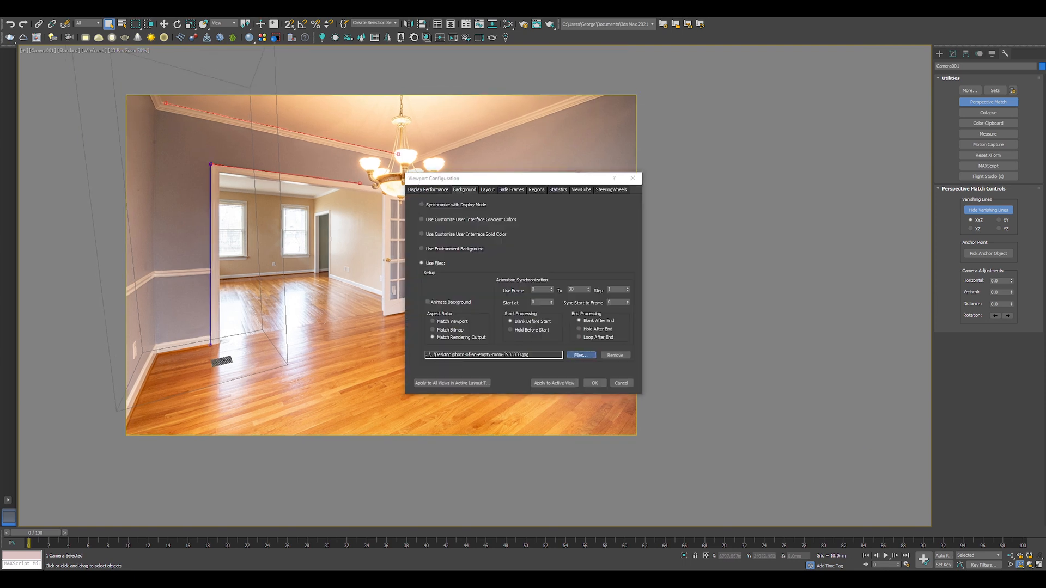
left_click(581, 356)
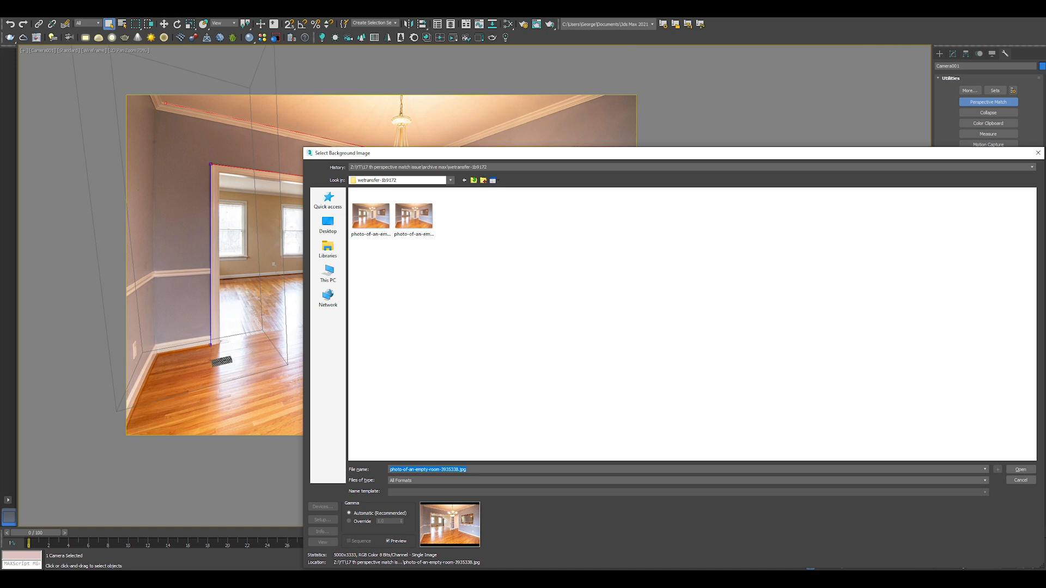
right_click(426, 272)
left_click(543, 278)
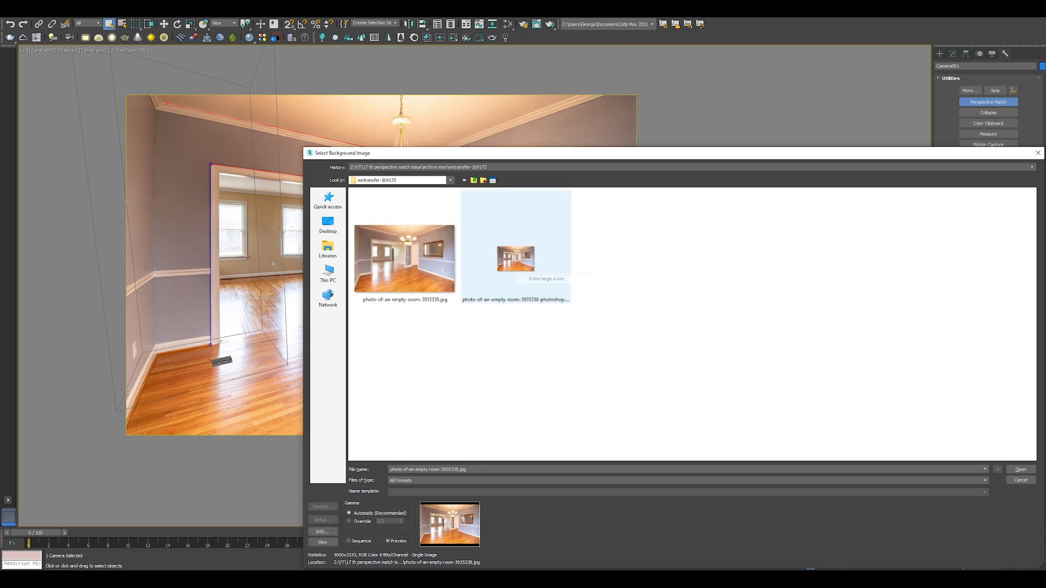
left_click(515, 258)
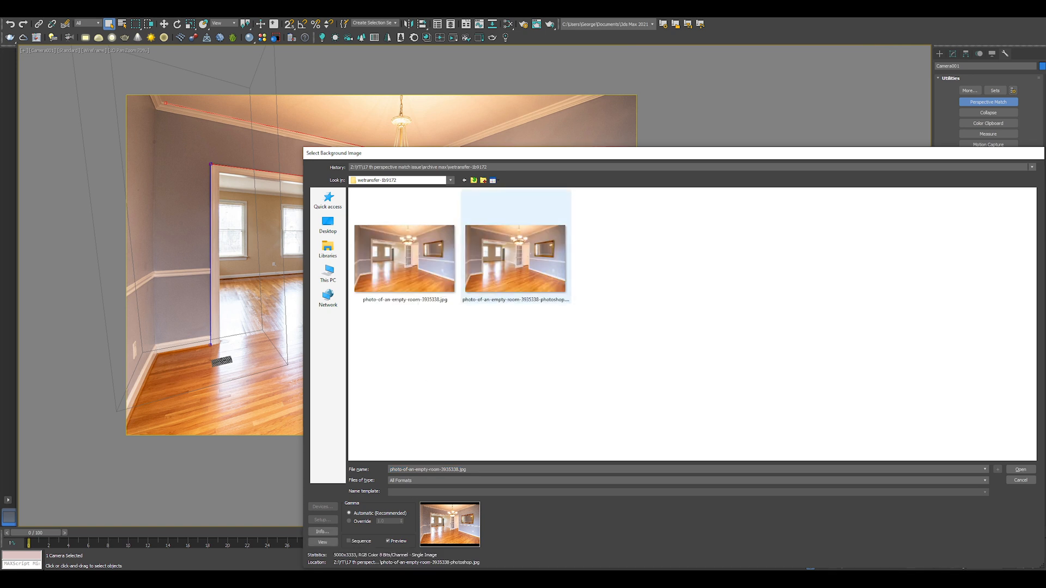
double_click(516, 258)
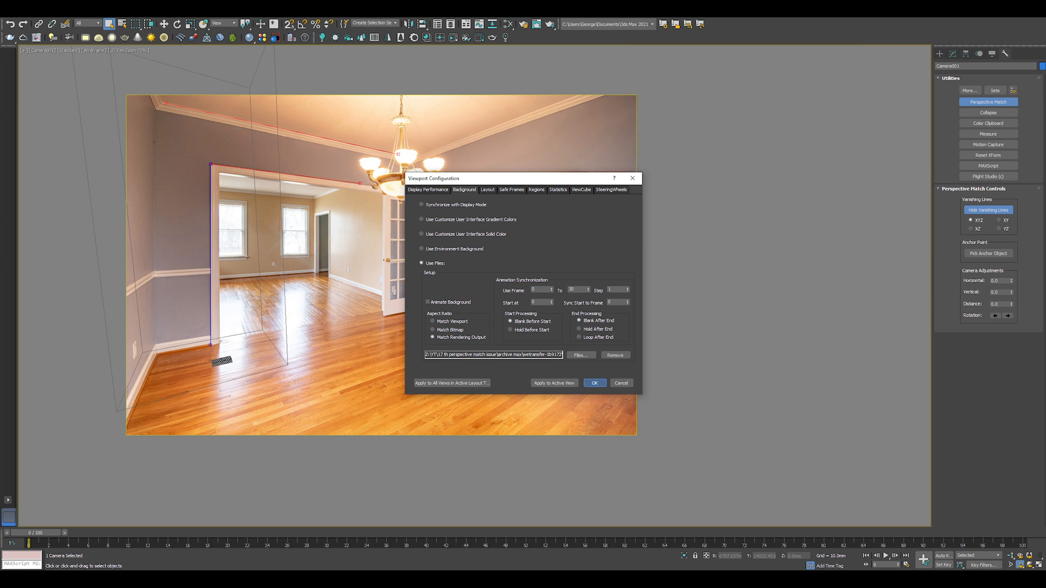
left_click(594, 382)
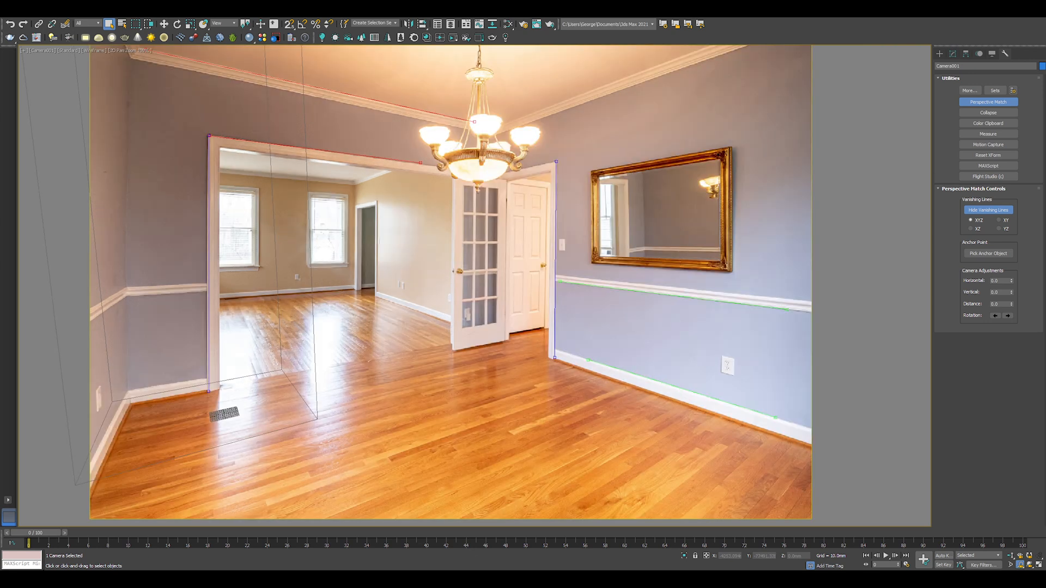
scroll(475, 287, "up", 3)
scroll(475, 287, "up", 3)
scroll(475, 287, "down", 3)
scroll(474, 287, "down", 2)
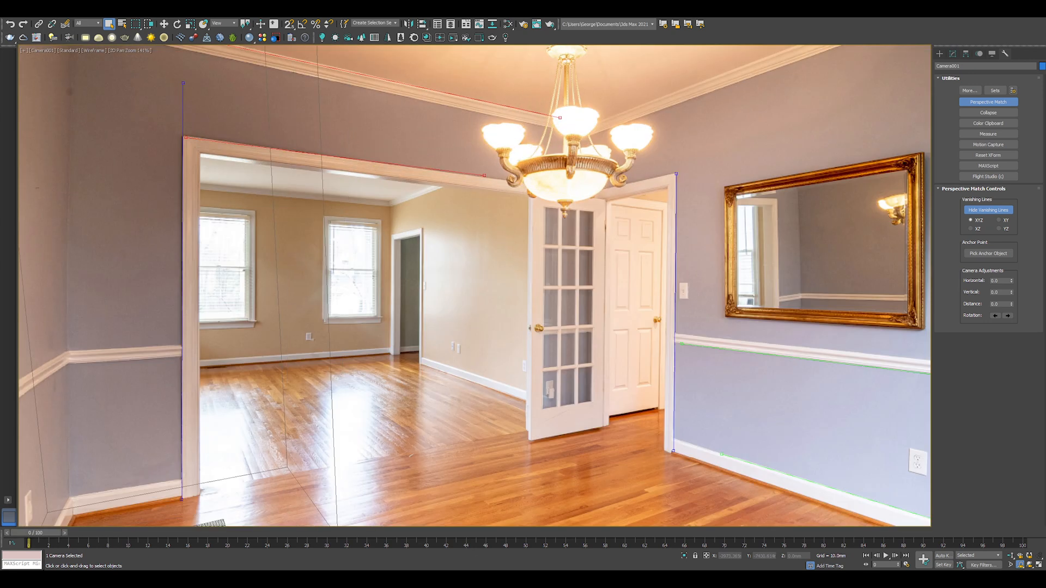
scroll(474, 286, "down", 3)
scroll(474, 286, "up", 4)
scroll(474, 286, "down", 2)
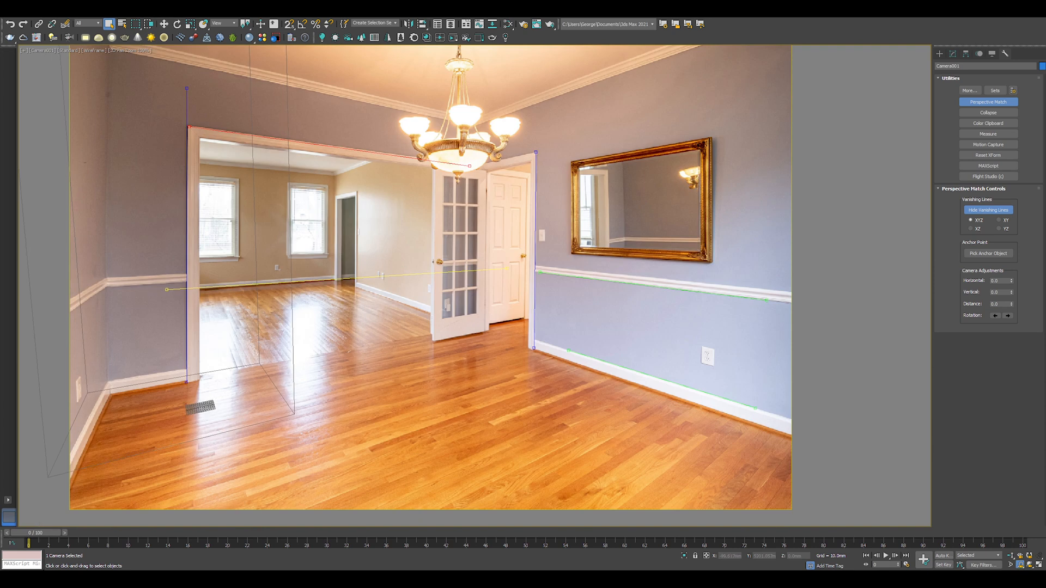
scroll(474, 286, "down", 1)
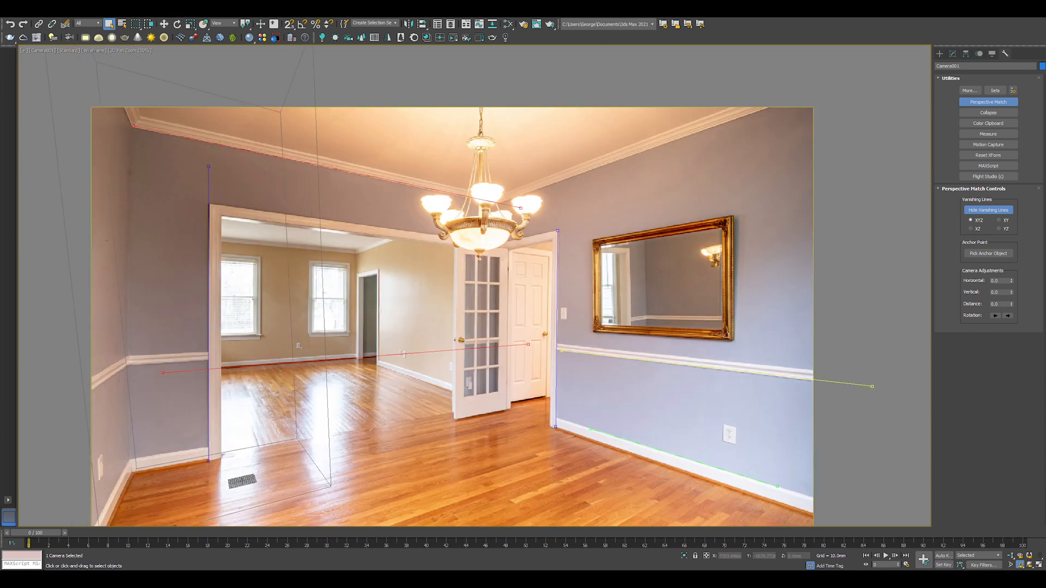
scroll(474, 286, "down", 3)
scroll(327, 245, "up", 5)
scroll(328, 246, "down", 4)
scroll(474, 286, "up", 3)
scroll(474, 286, "up", 3)
scroll(475, 286, "down", 2)
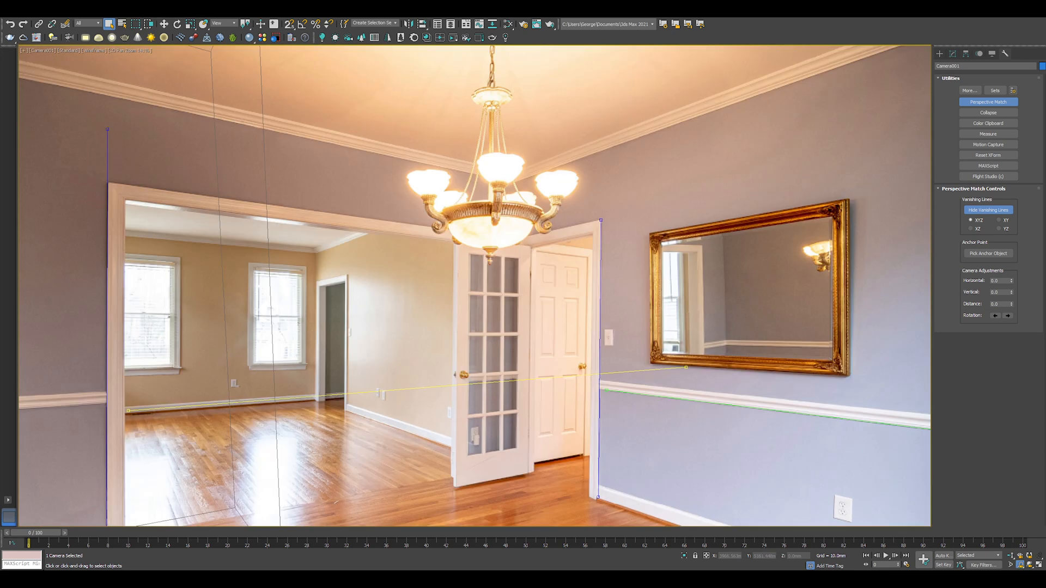
scroll(474, 286, "down", 2)
scroll(474, 286, "down", 3)
scroll(474, 286, "up", 2)
scroll(474, 286, "up", 1)
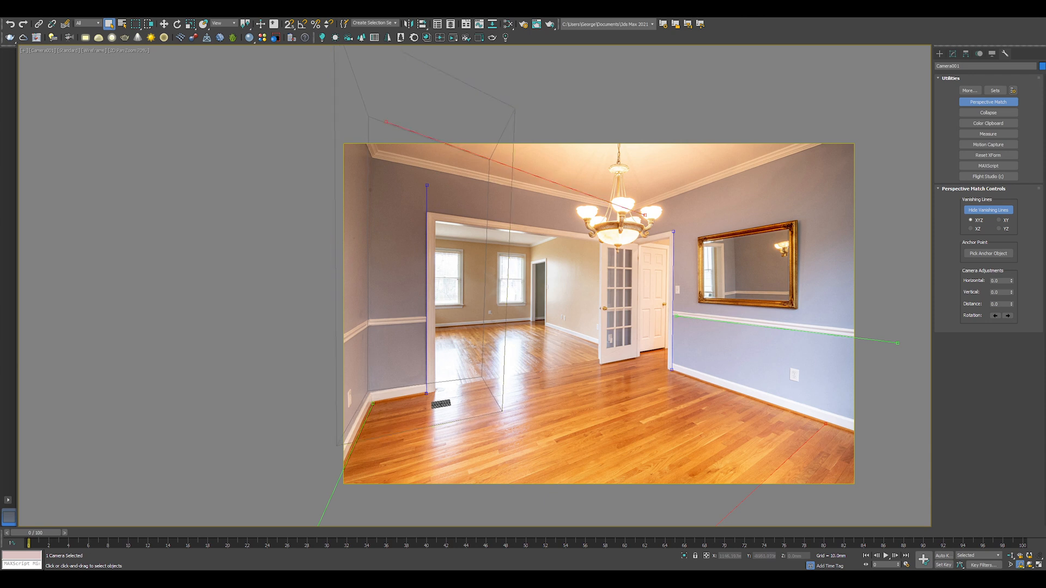
Step: Move the transparent wall box right and toward the camera over the photo
left_click(426, 245)
key("w")
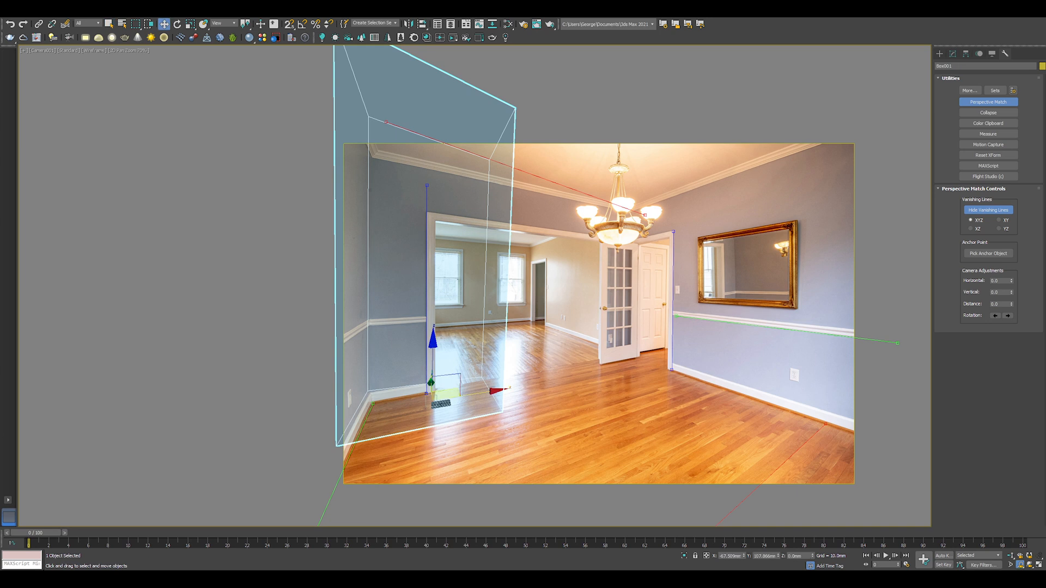
left_click_drag(458, 394, 471, 409)
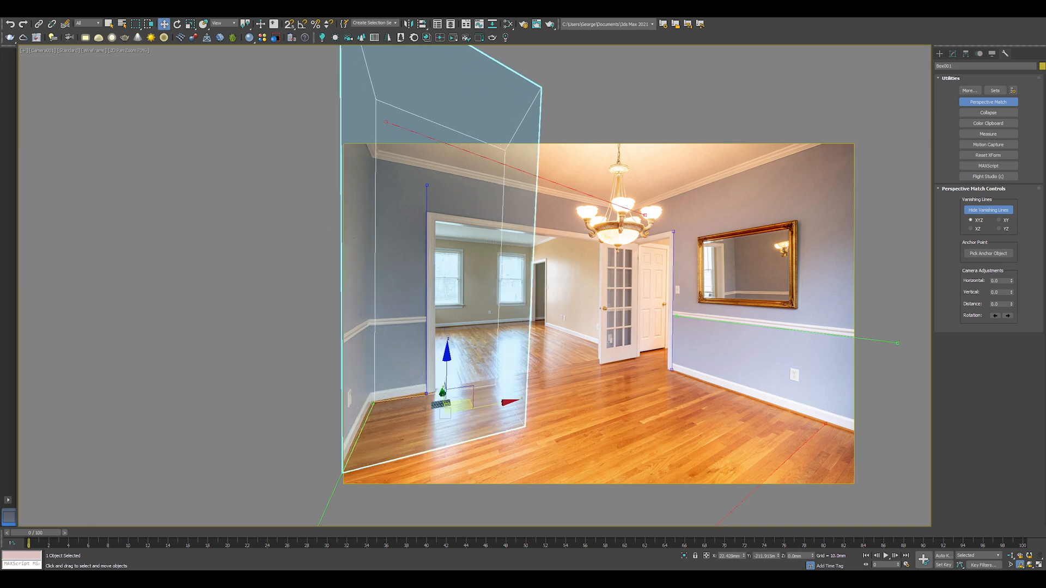
Step: Hide the Background copy layer, clear all guides, and zoom into the canvas
left_click(953, 54)
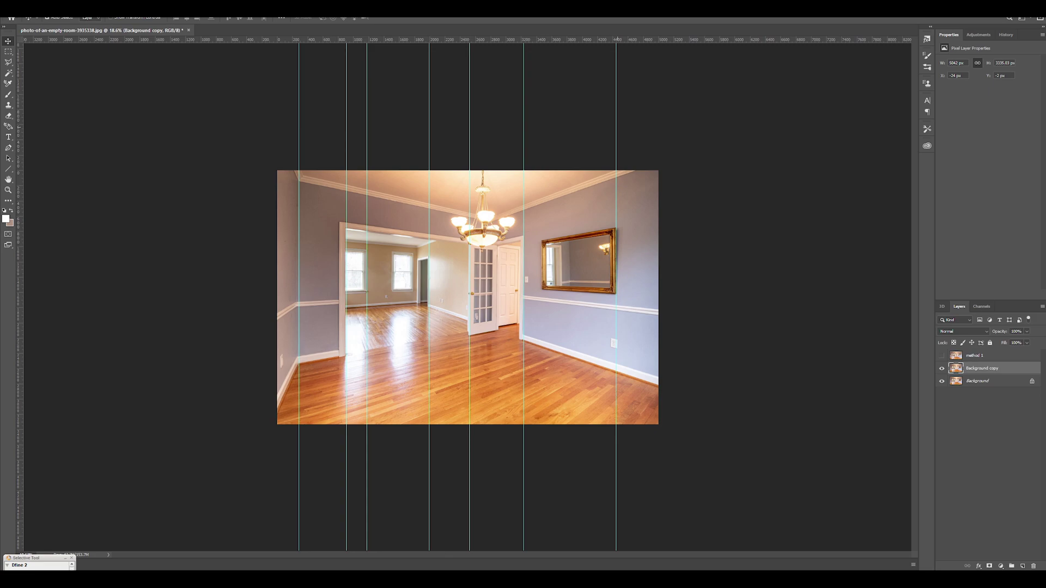
left_click(942, 368)
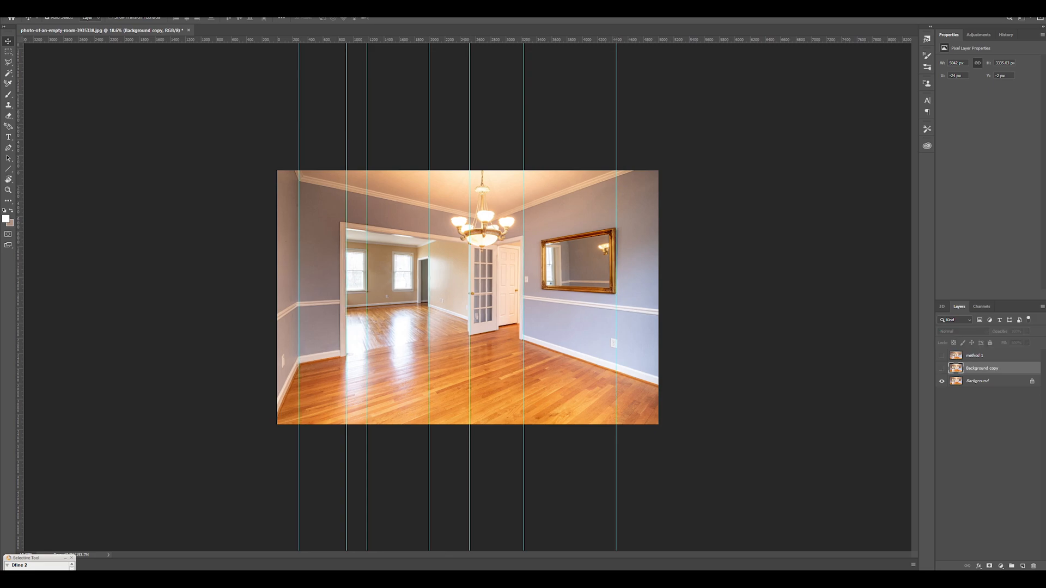
left_click(151, 11)
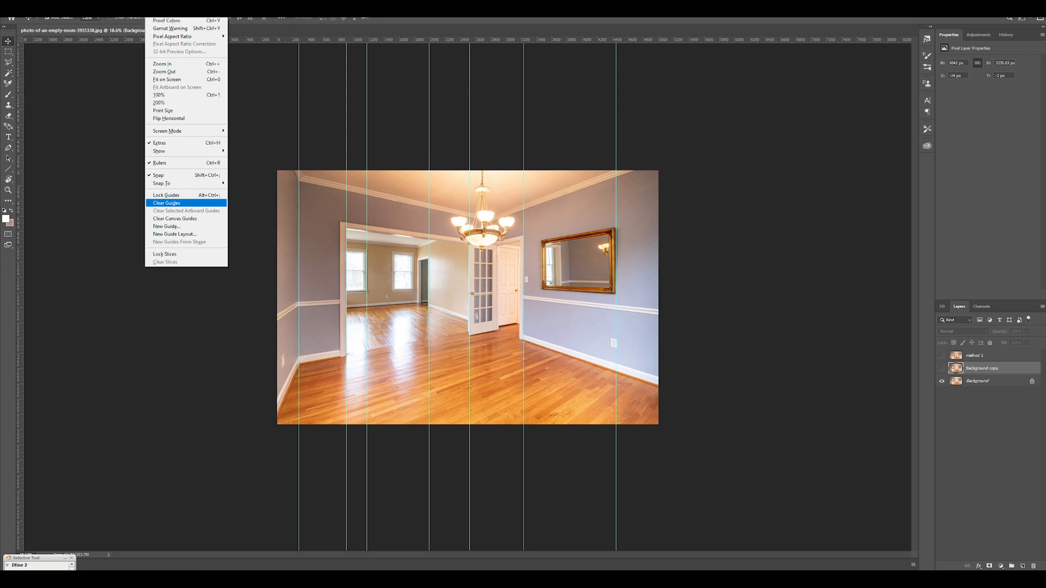
left_click(166, 203)
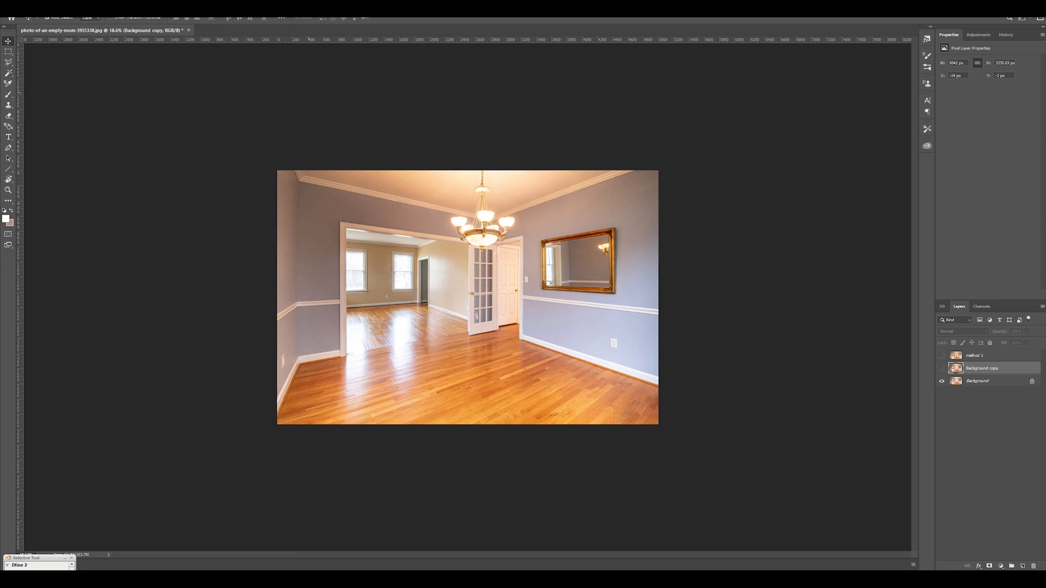
key("ctrl+plus")
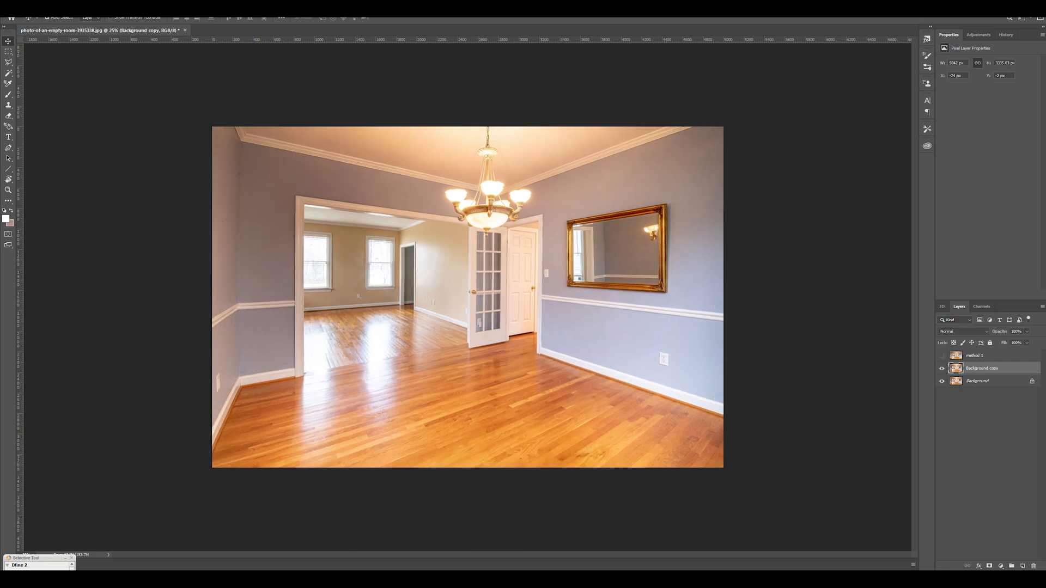
Step: Apply Lens Correction with Camera Make Apple and the next lens profile
left_click(123, 11)
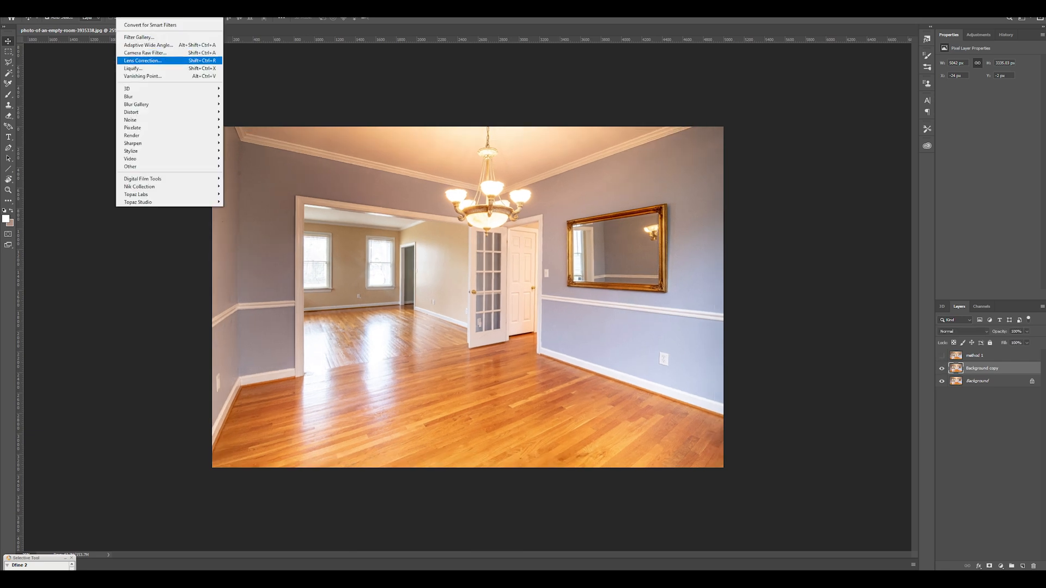
left_click(143, 61)
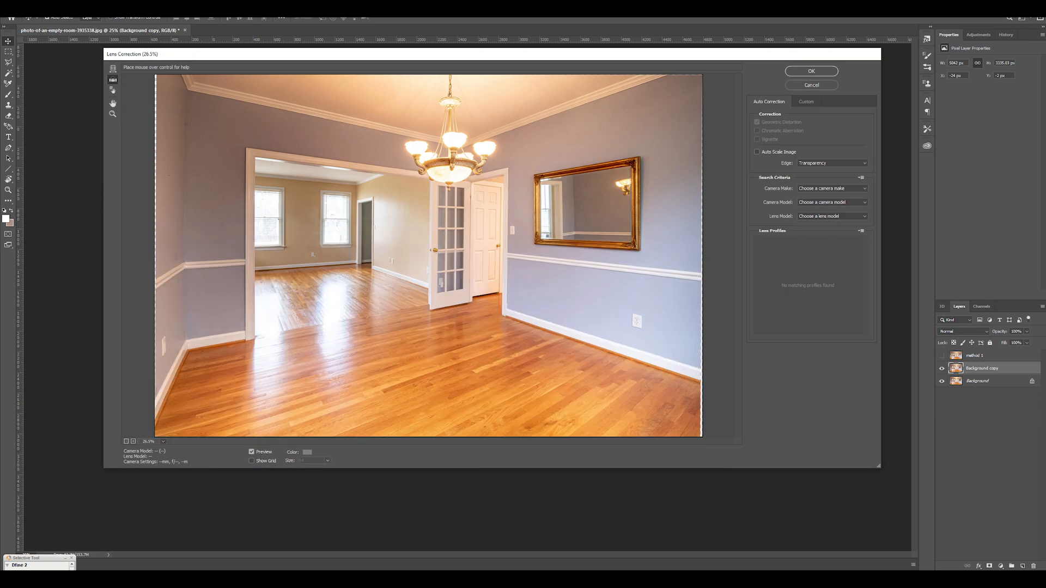
left_click(832, 188)
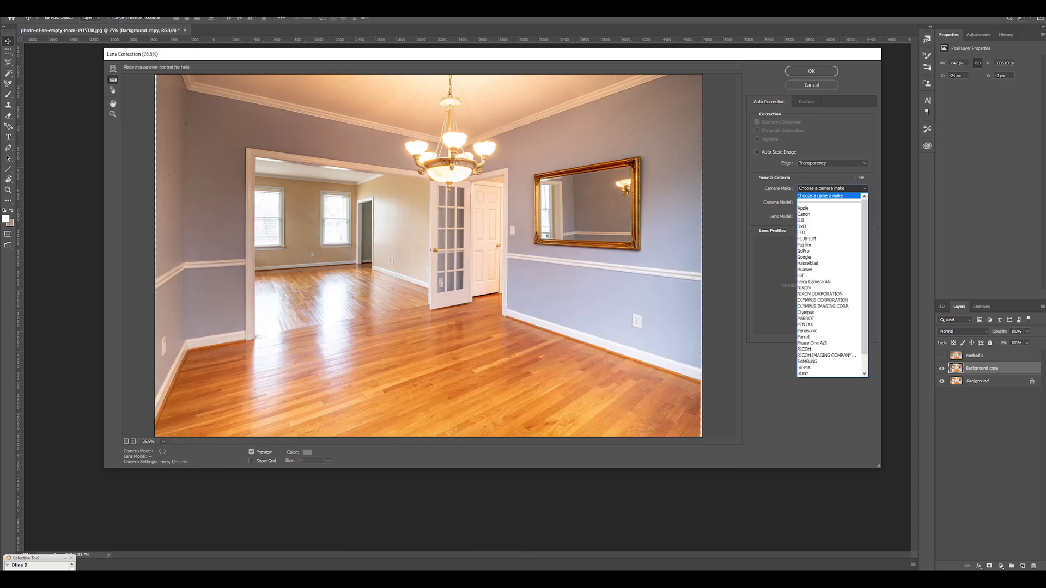
left_click(803, 208)
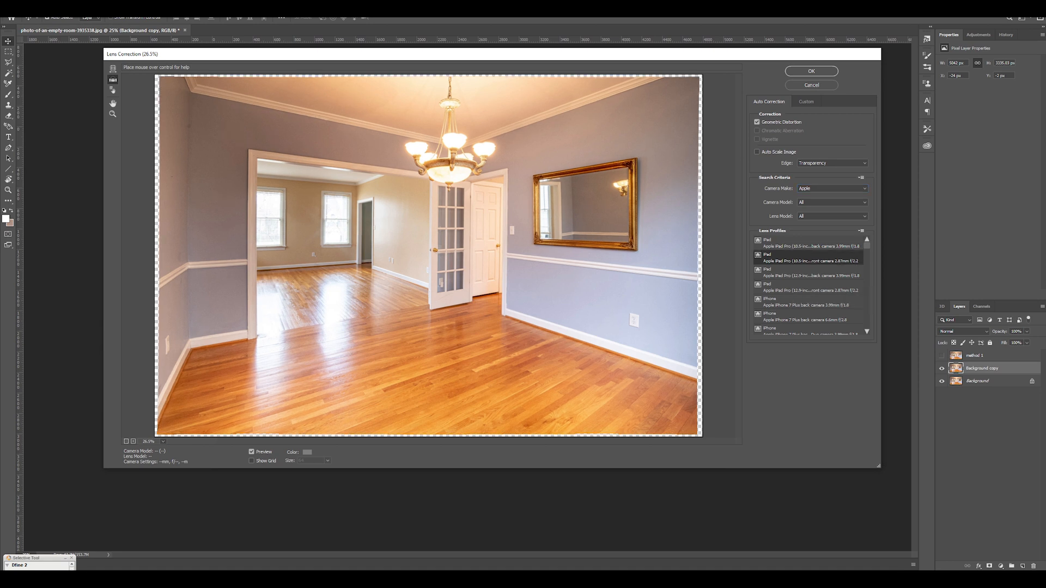
key("Down")
key("Down")
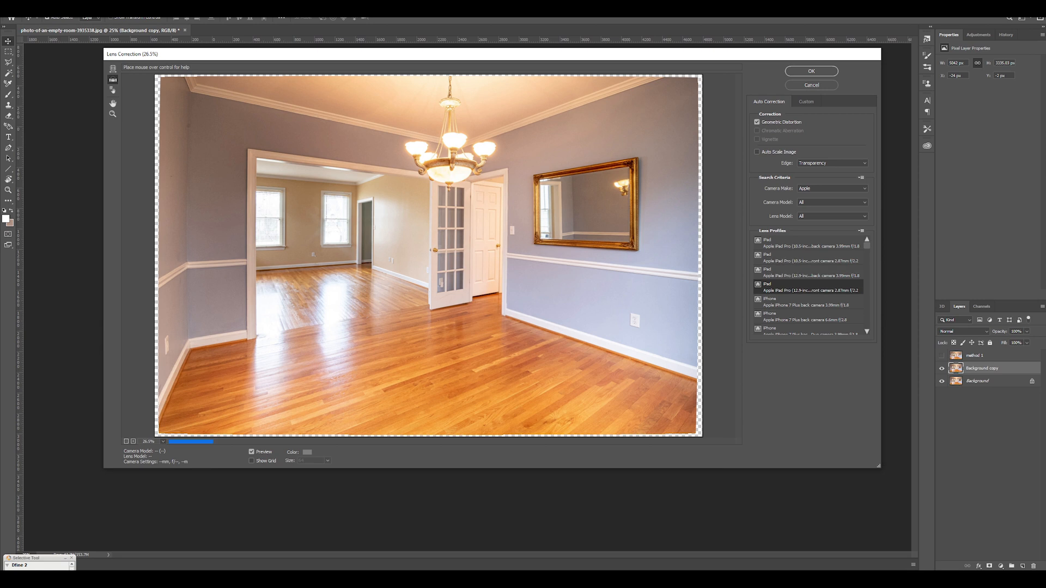
key("Return")
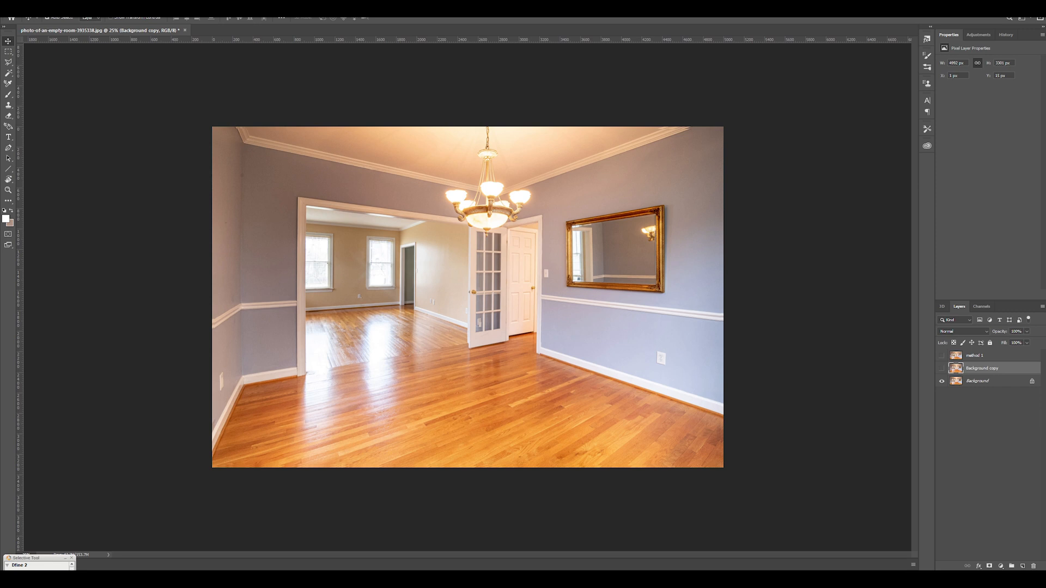
Step: Free-transform the layer, scaling it up from the top-right corner to fill the canvas
key("ctrl+t")
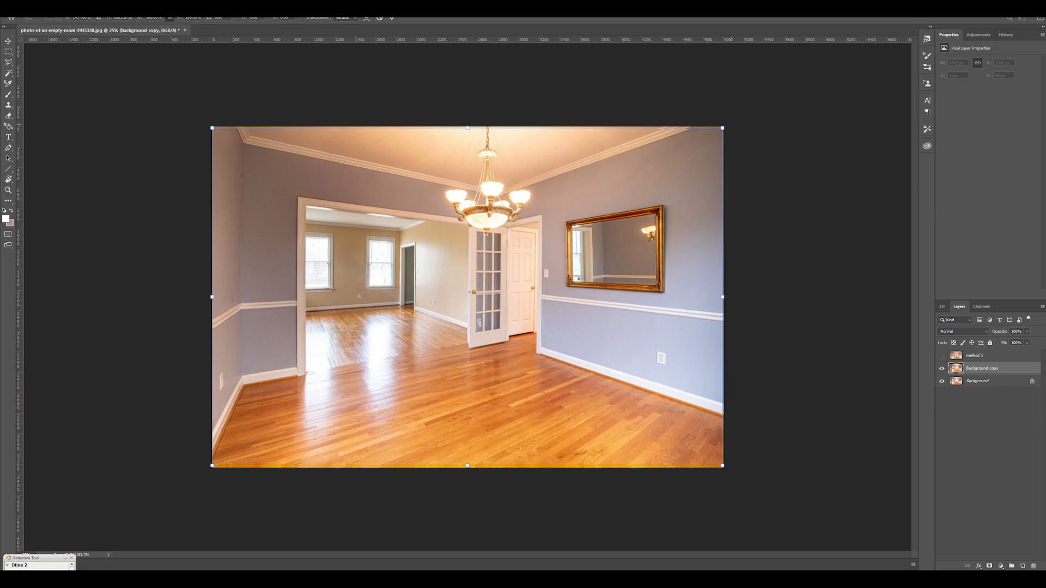
left_click_drag(723, 298, 728, 298)
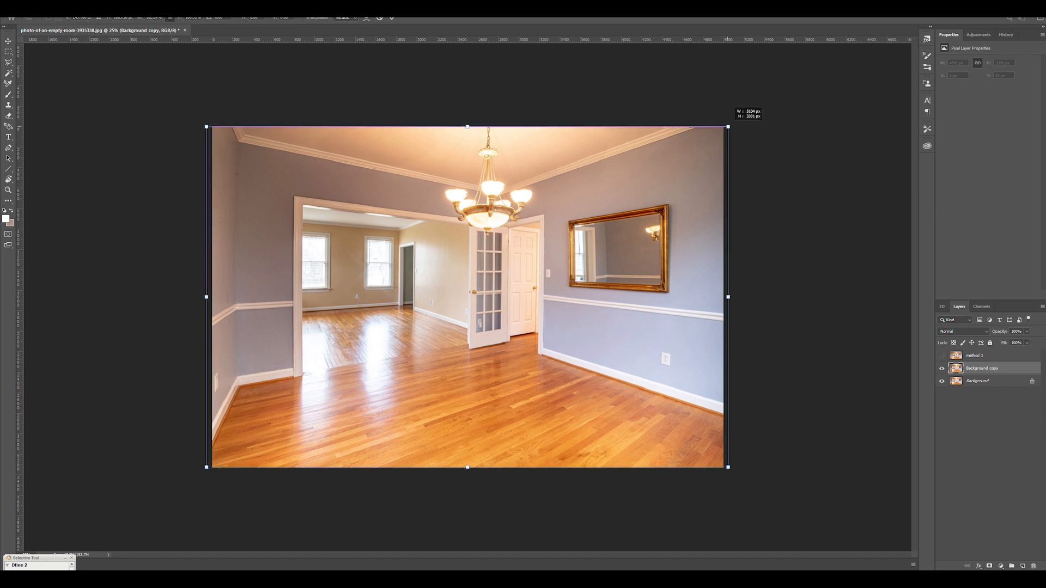
key("ctrl+z")
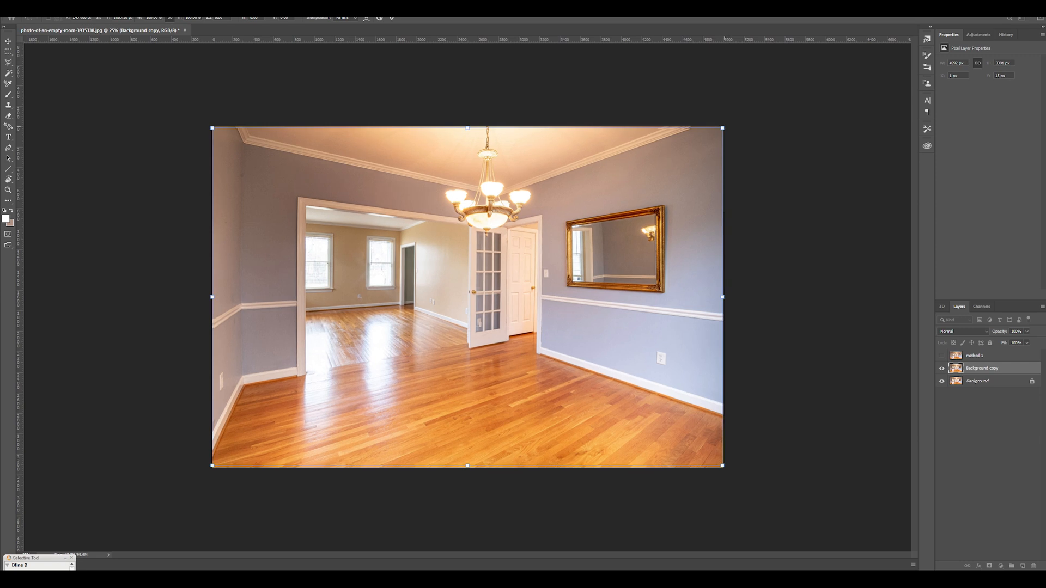
left_click_drag(723, 128, 727, 126)
key("Return")
Step: Save the corrected room photo as a new JPEG with '-lens' appended to its name
left_click(29, 18)
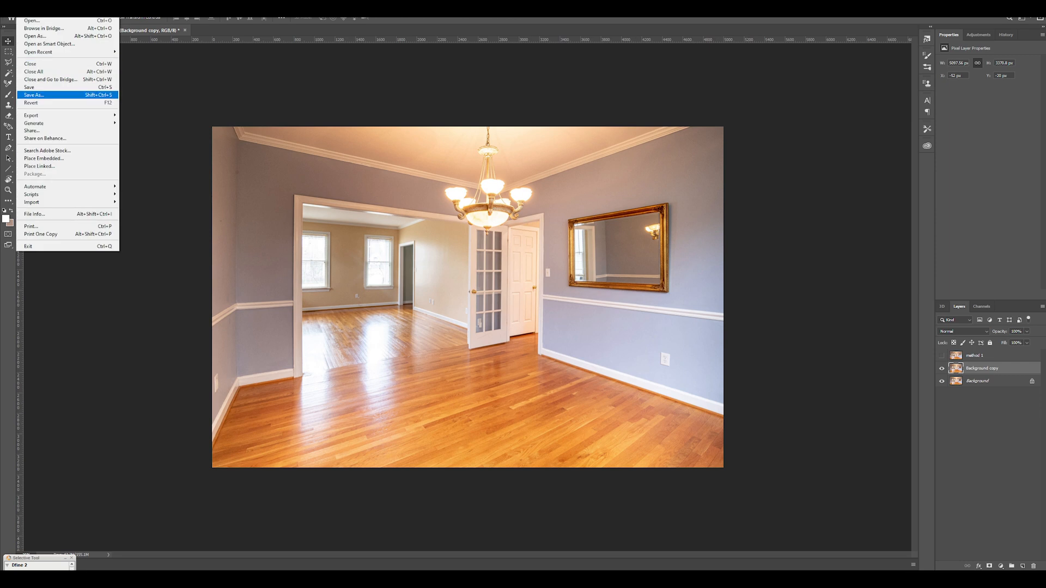
left_click(49, 94)
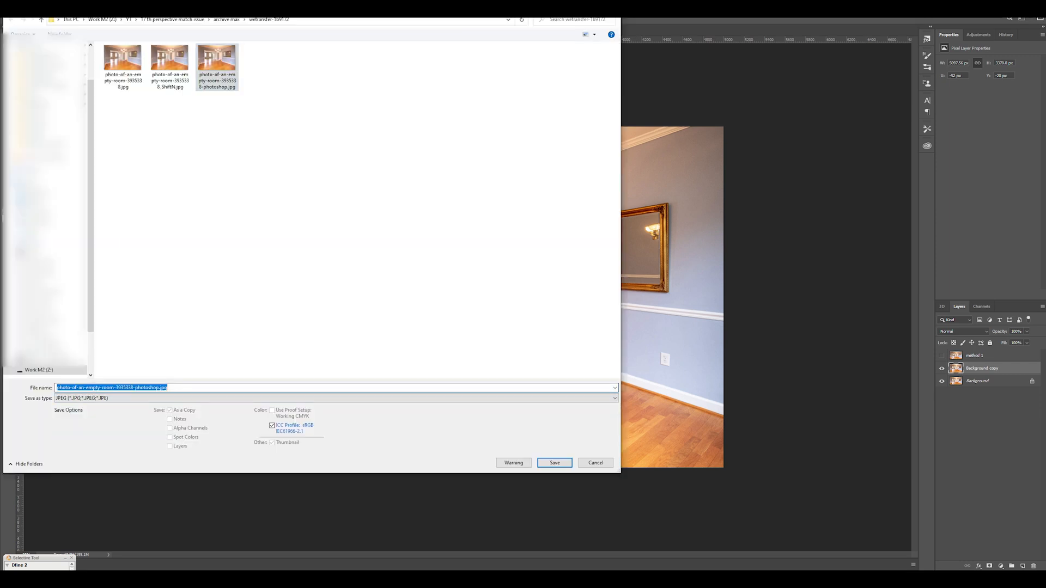
left_click(159, 388)
type("-")
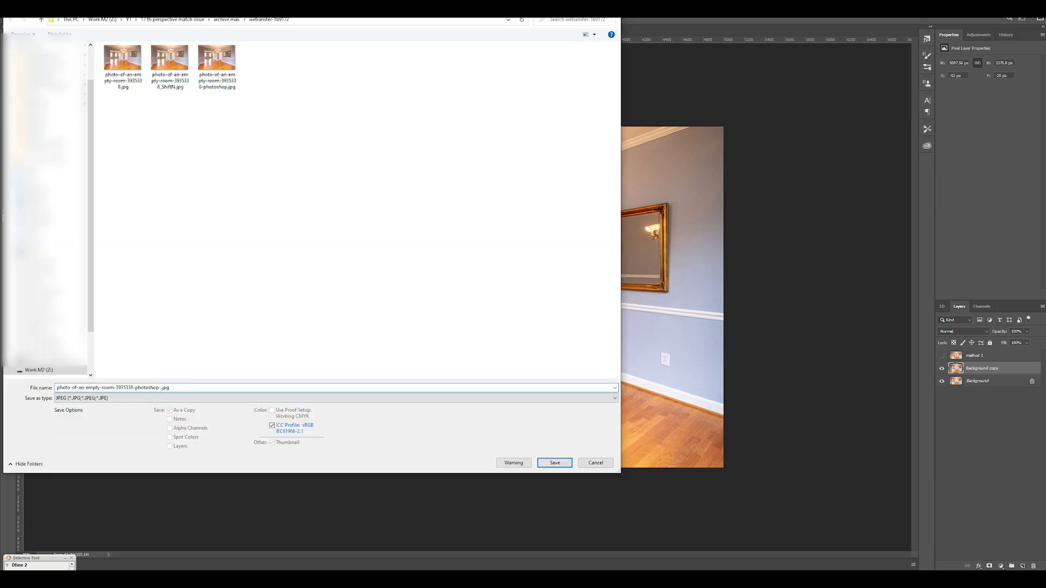
type("lens")
key("Return")
key("Return")
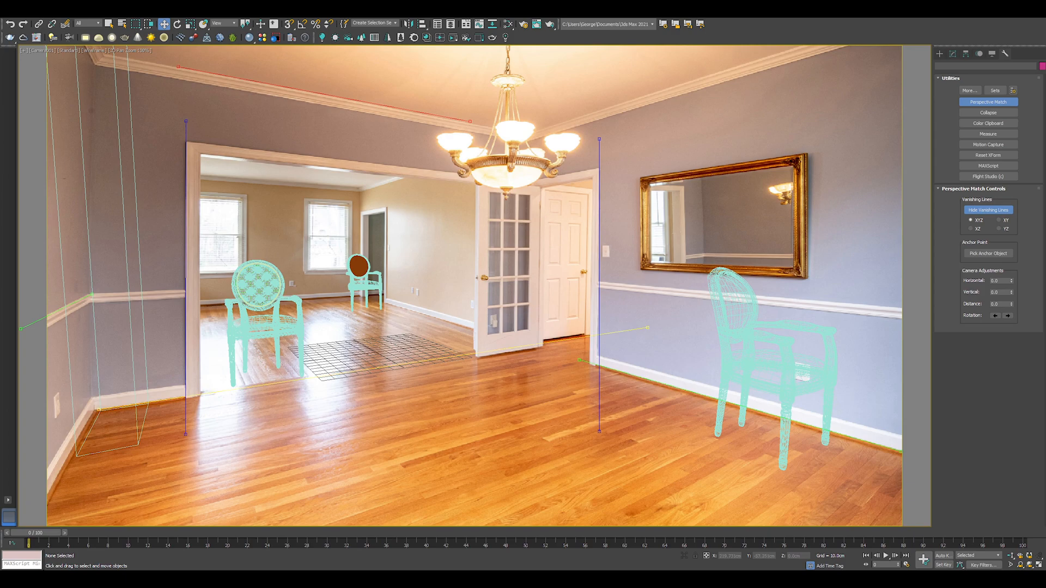
Step: Load the lens-corrected room photo as the camera viewport background
key("alt+b")
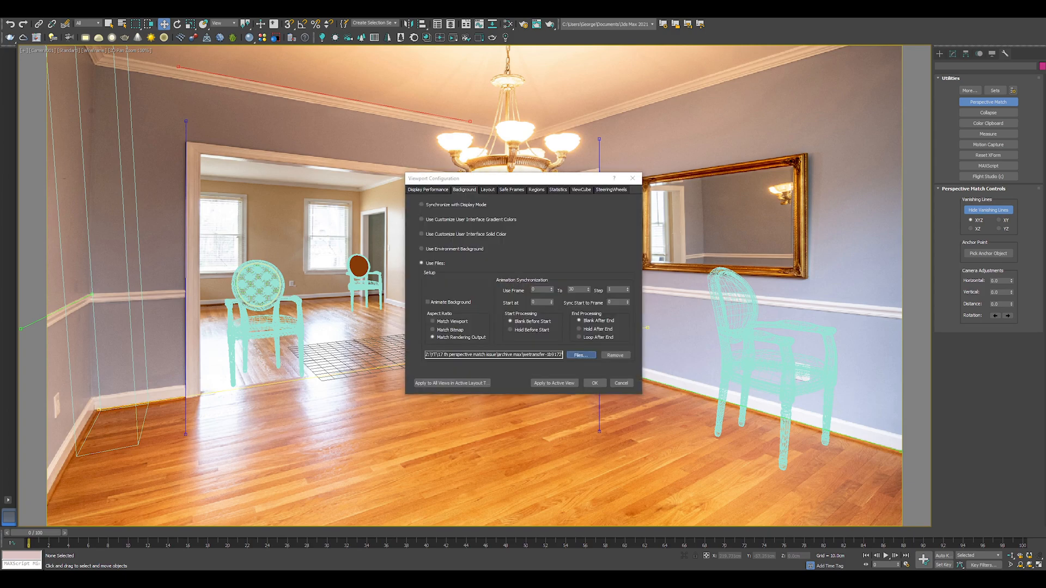
left_click(581, 354)
left_click(737, 258)
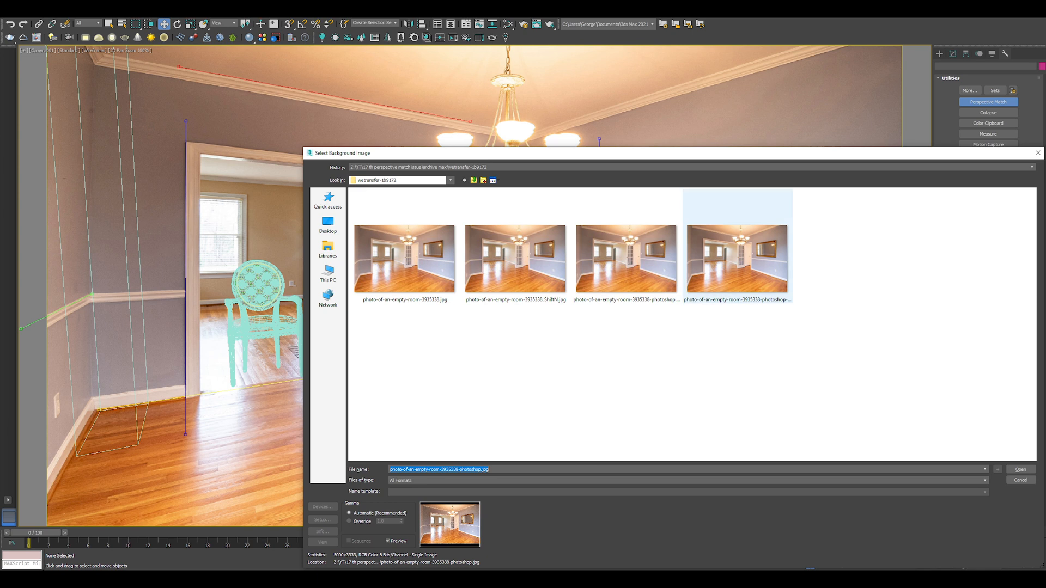
double_click(737, 258)
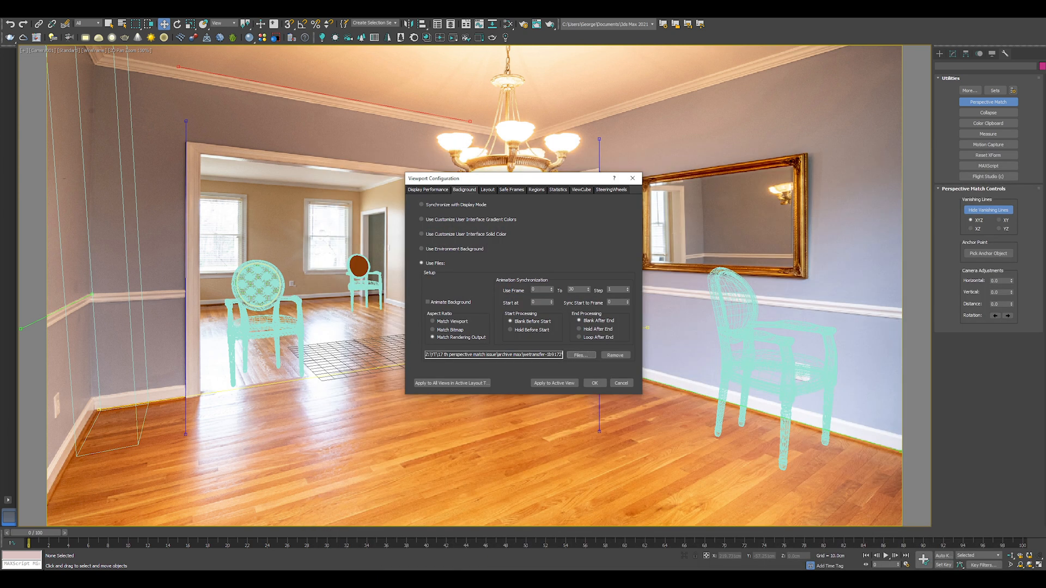
left_click(595, 383)
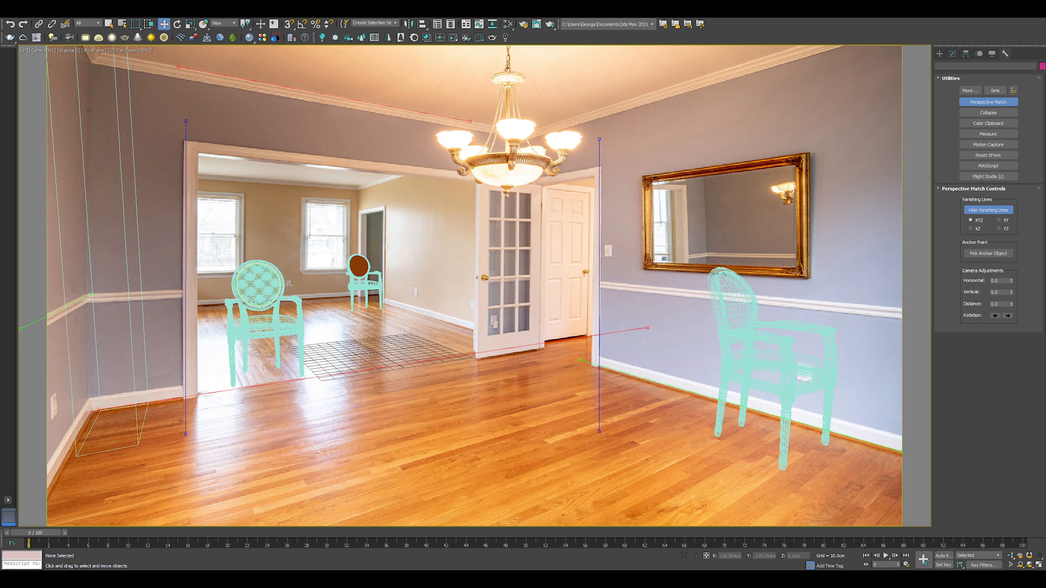
Step: Switch the viewport background to the third room photo variant instead
key("alt+b")
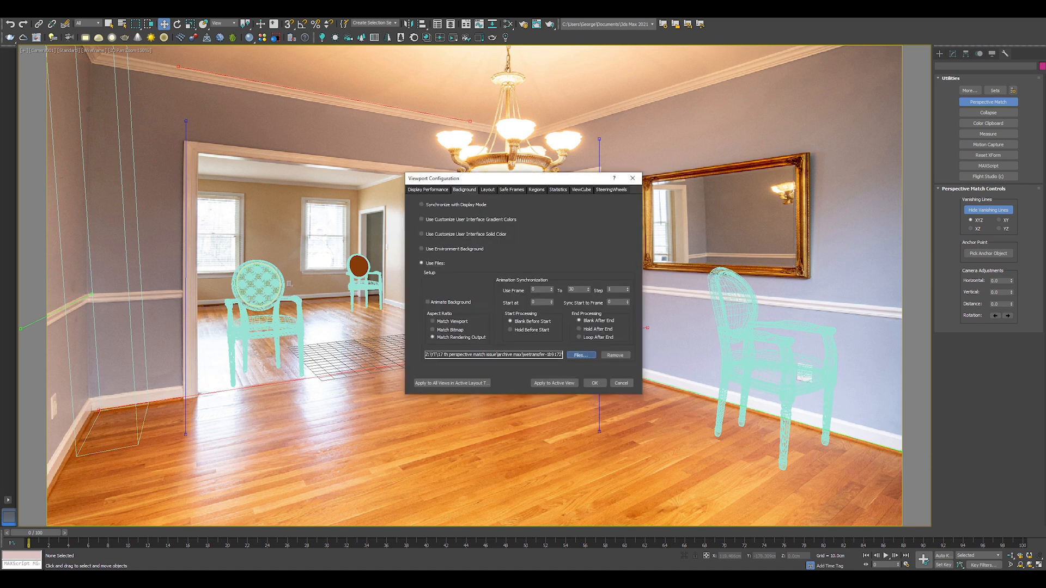
left_click(580, 355)
left_click(737, 258)
left_click(626, 259)
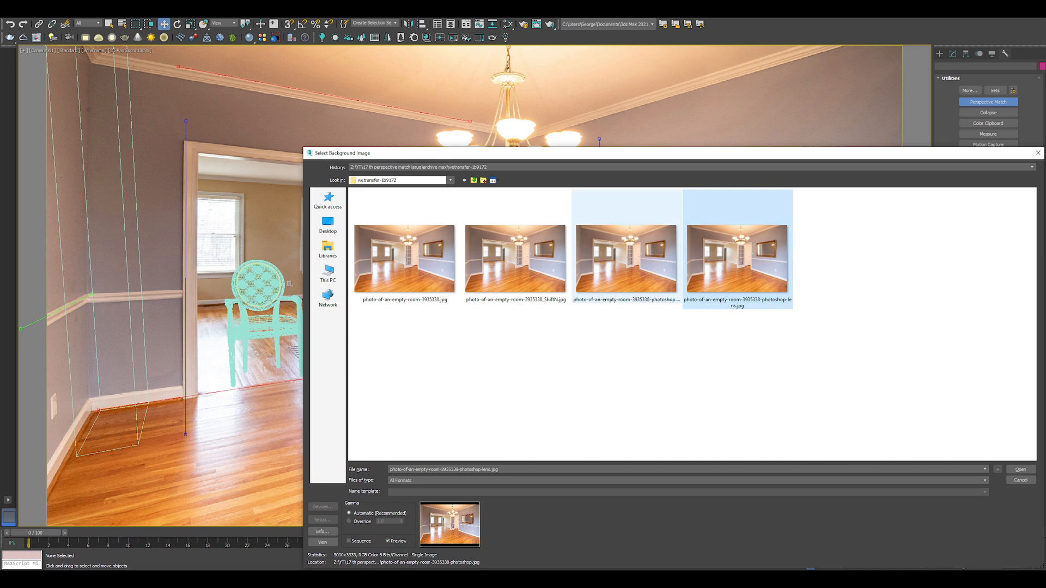
double_click(627, 258)
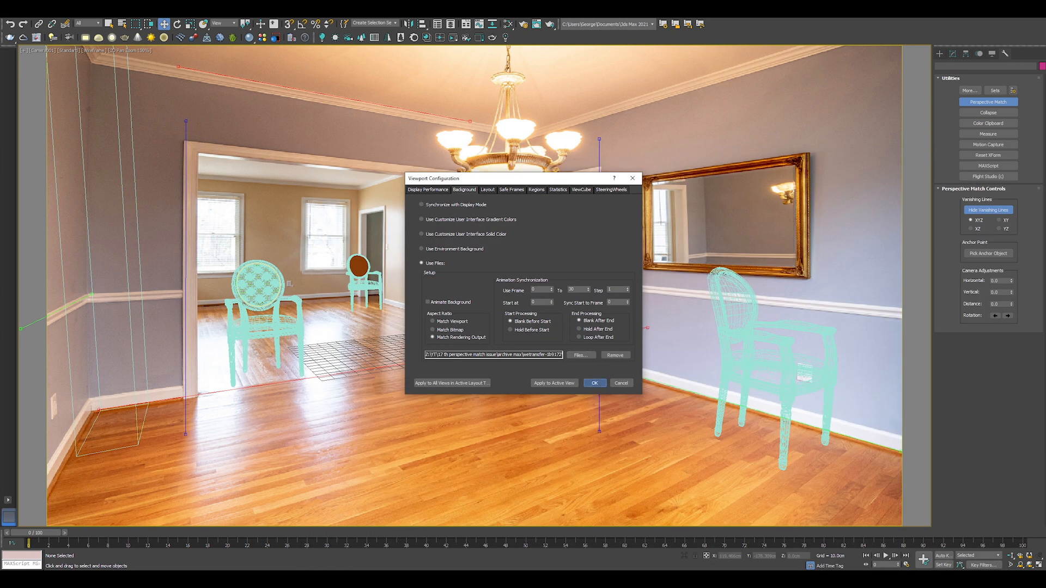
left_click(595, 382)
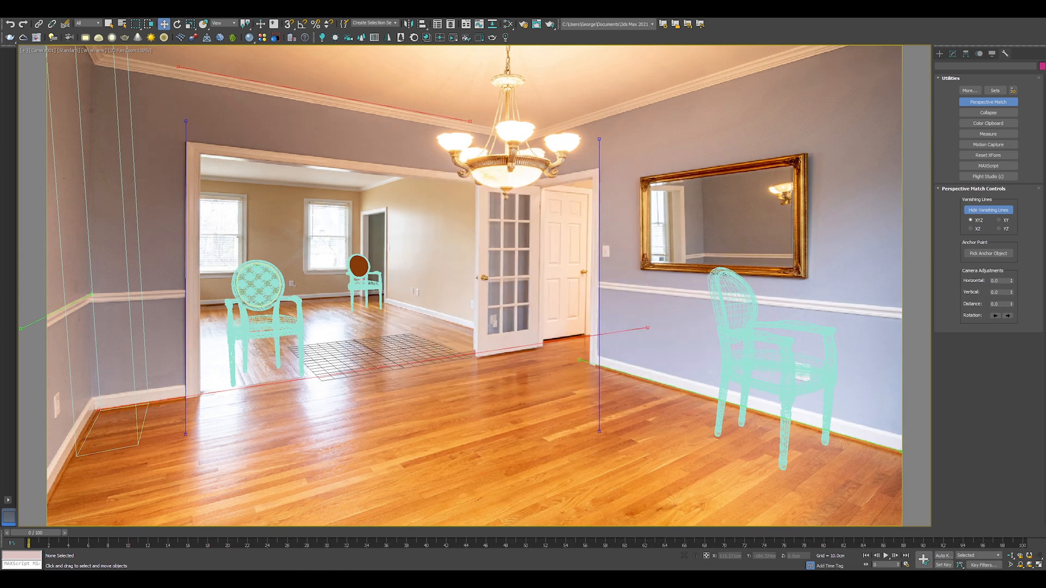
Step: Swap the viewport background back to the earlier edited room photo
key("alt+b")
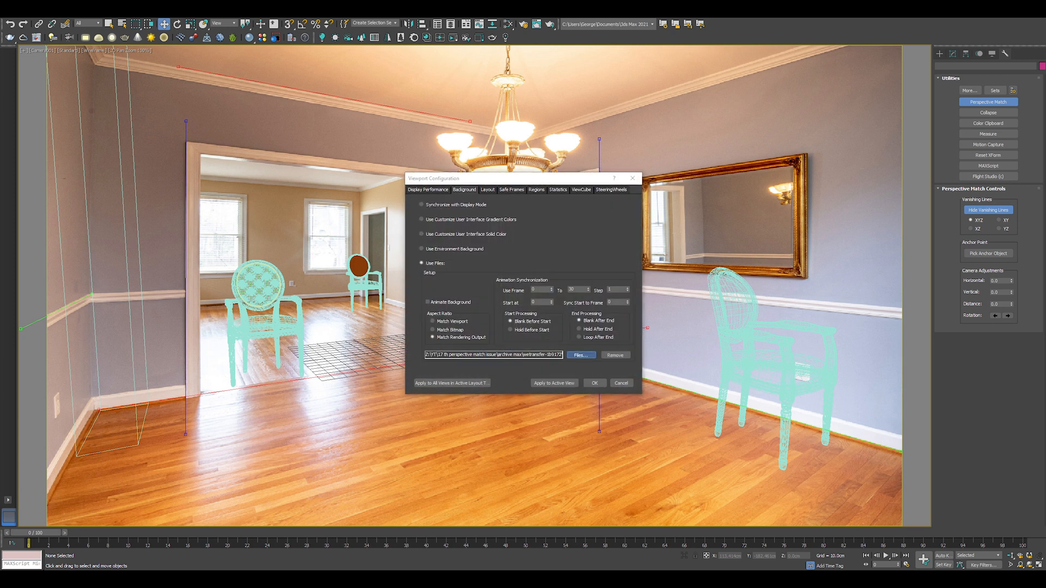
left_click(581, 355)
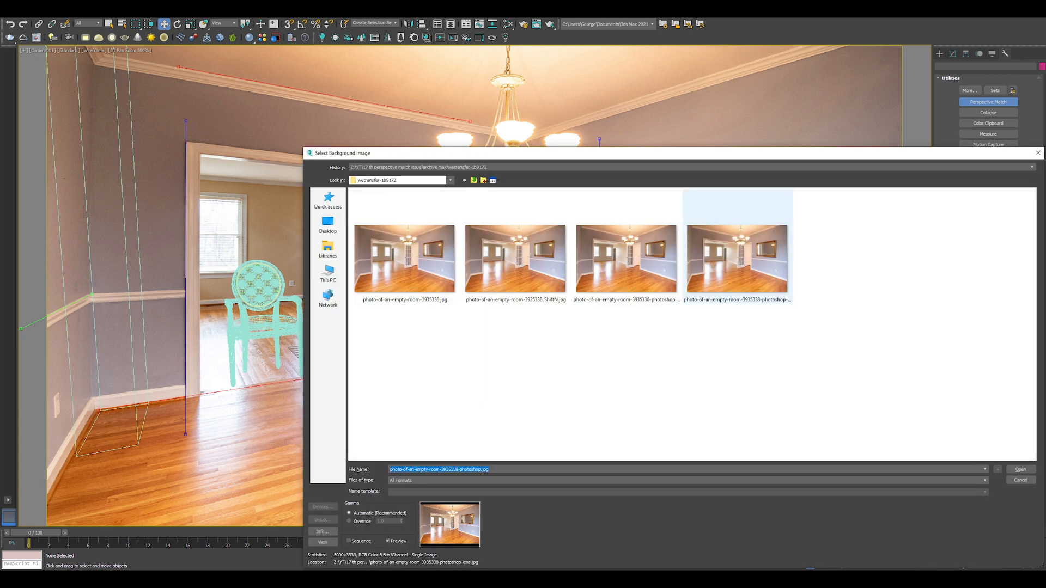
double_click(737, 260)
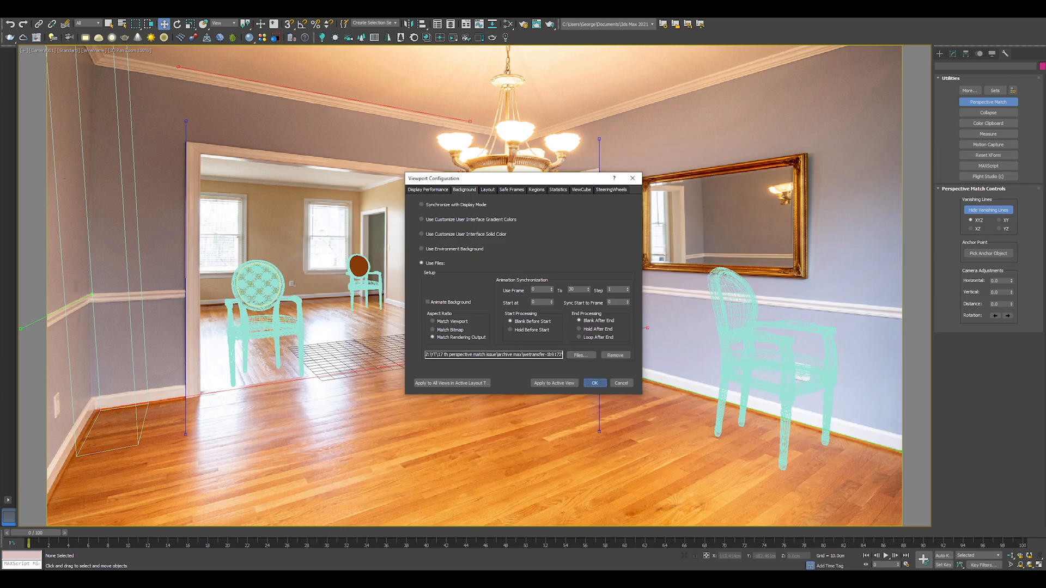
left_click(595, 382)
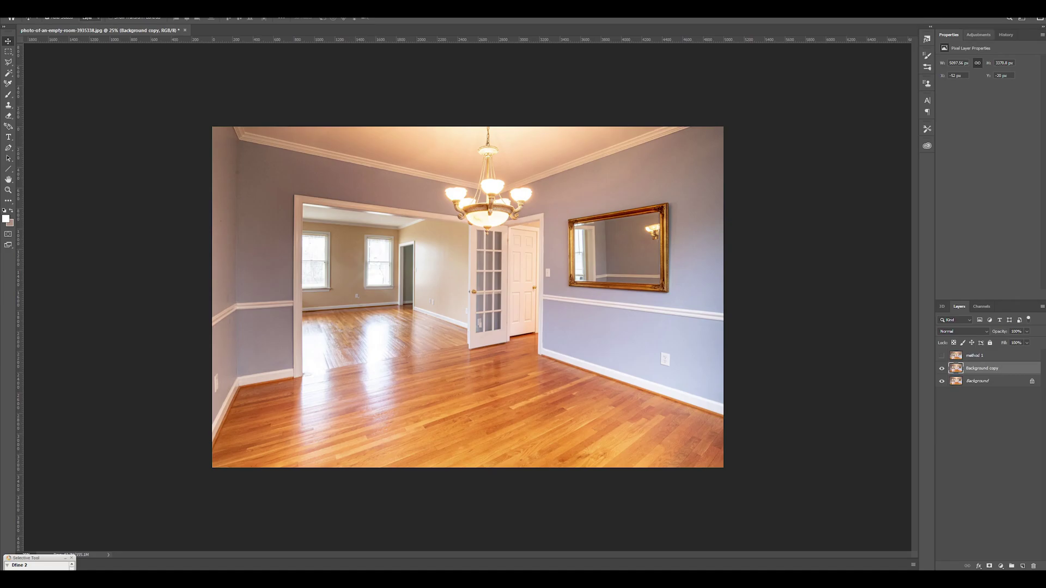
Step: Step history back before the lens correction and reopen the Lens Correction filter
left_click(1006, 35)
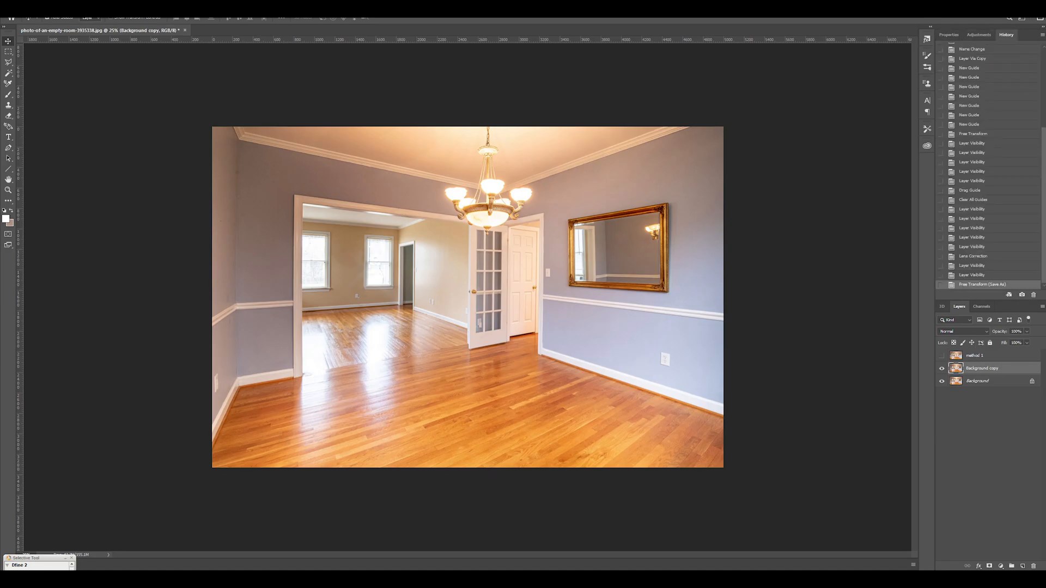
left_click(973, 246)
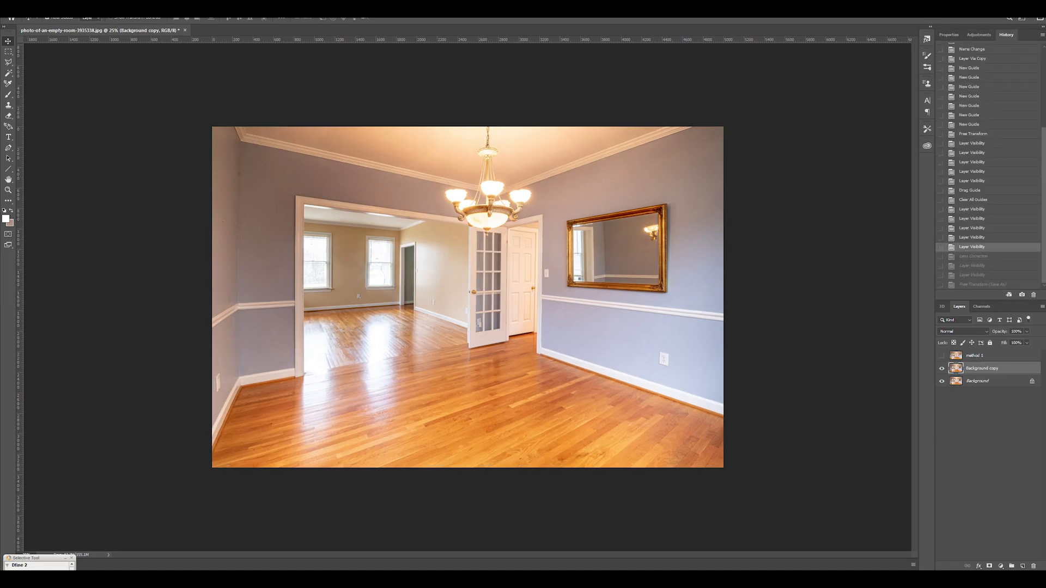
left_click(124, 15)
left_click(144, 60)
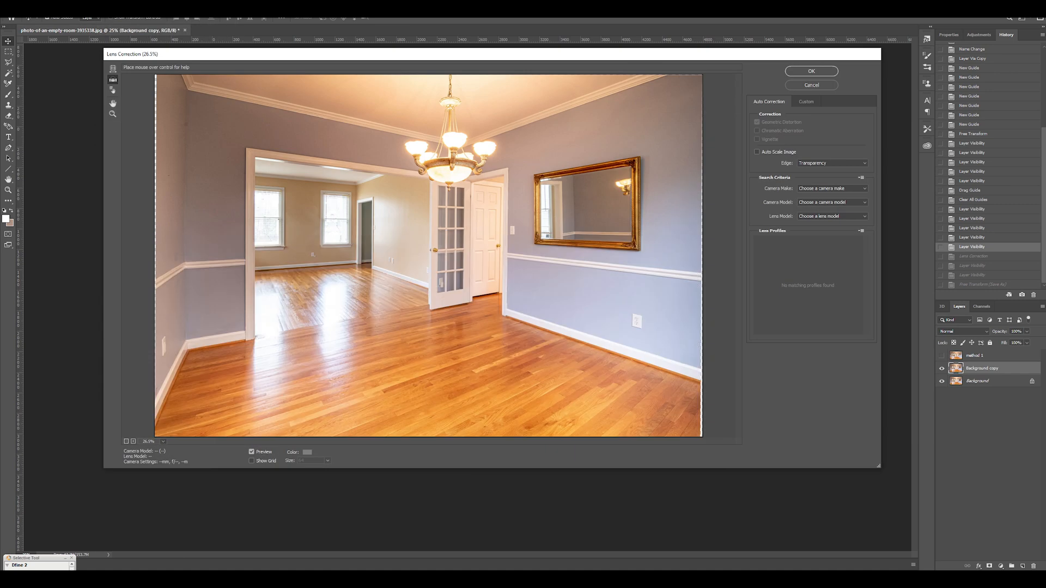
Step: In the Custom tab, experiment with distortion and settle on slight removal around +1.87
left_click(806, 101)
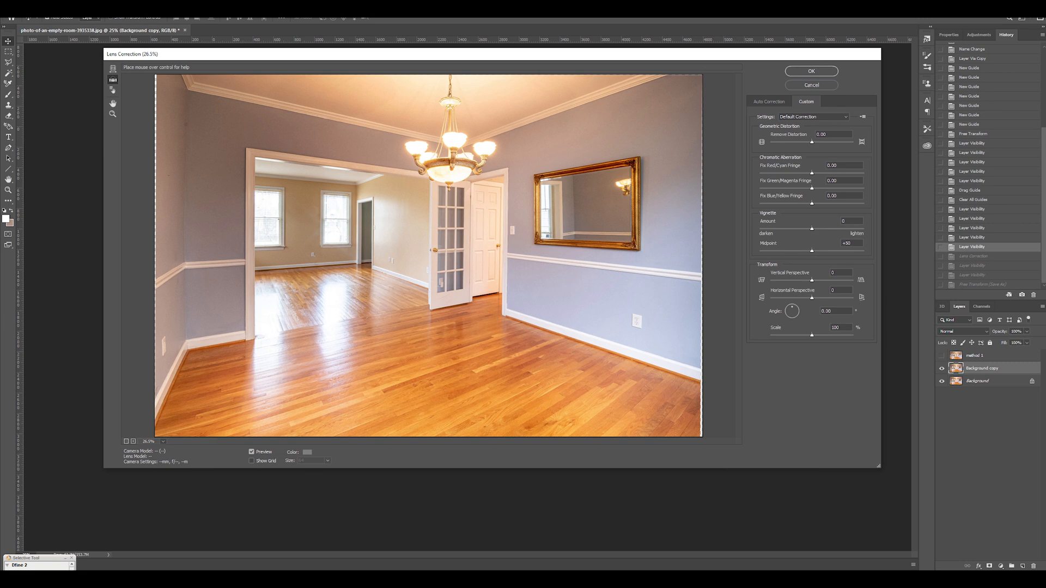
left_click_drag(812, 141, 815, 141)
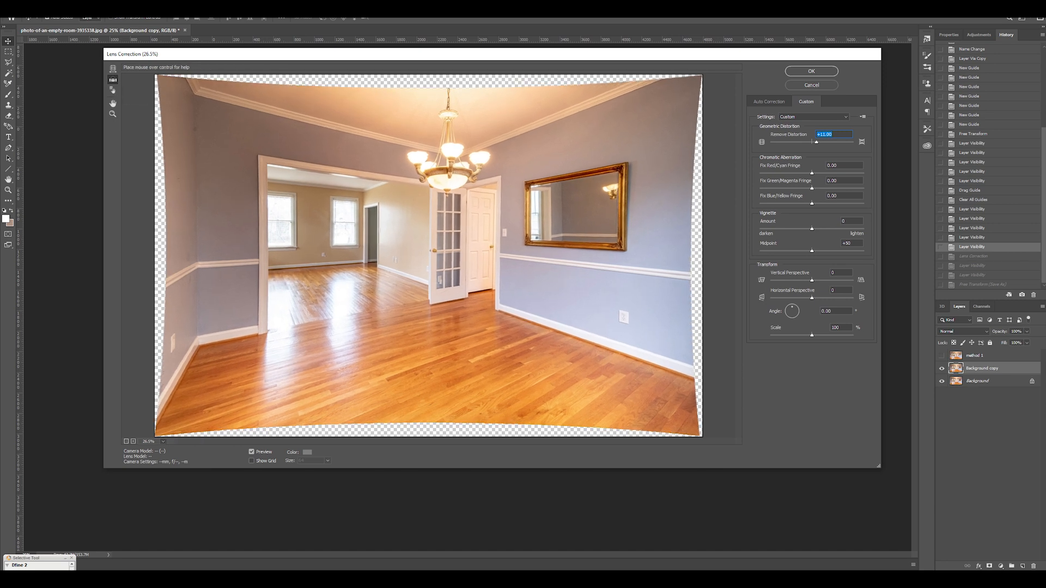
left_click_drag(194, 89, 200, 402)
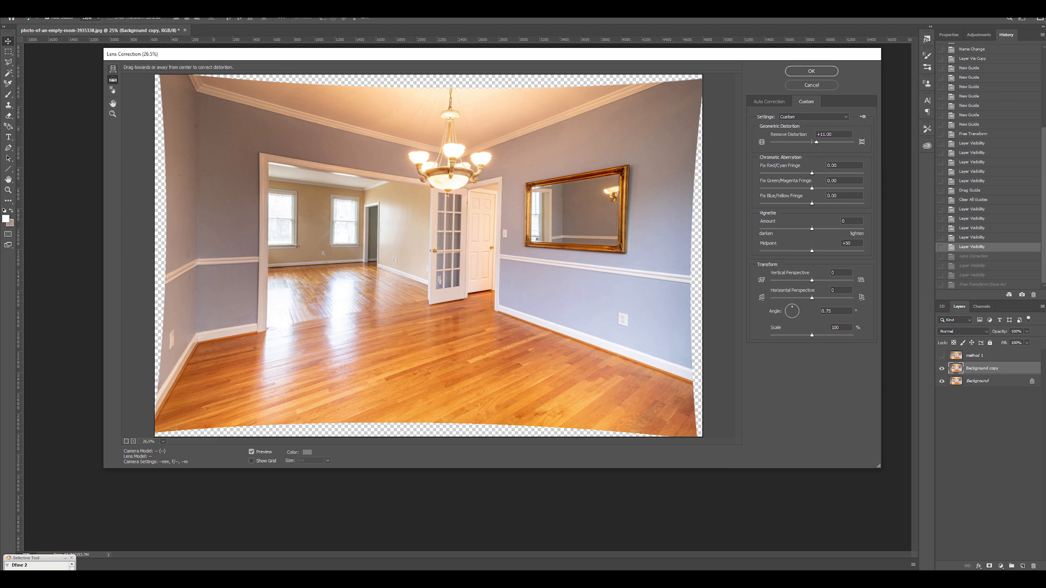
left_click_drag(409, 254, 245, 254)
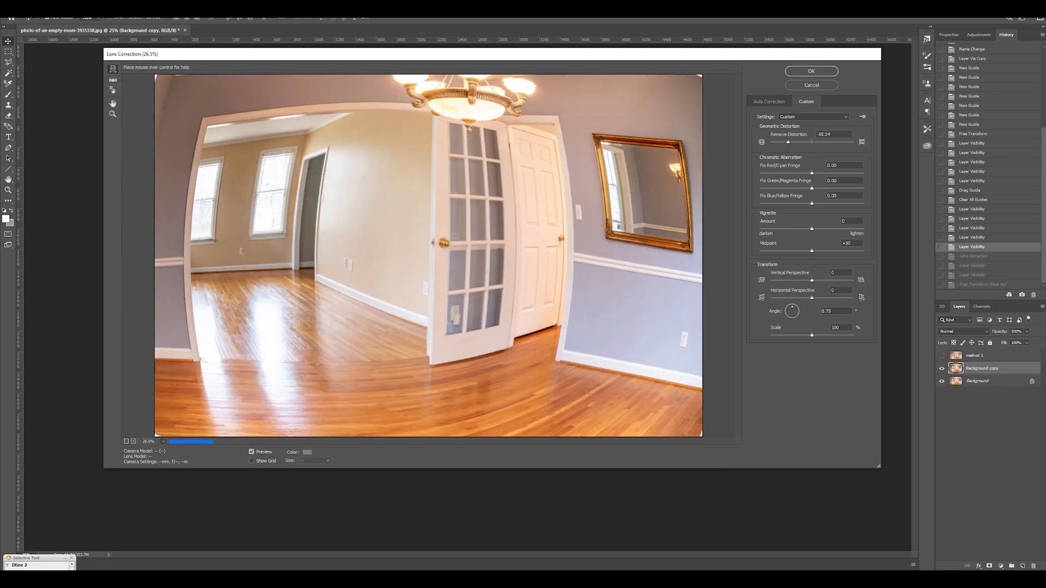
left_click_drag(326, 253, 511, 254)
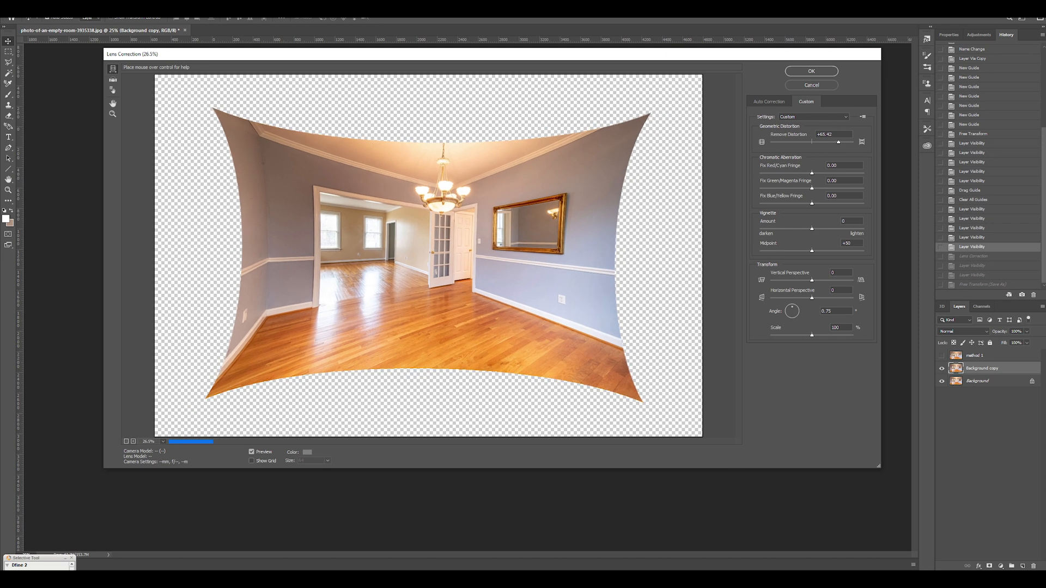
left_click_drag(837, 143, 814, 142)
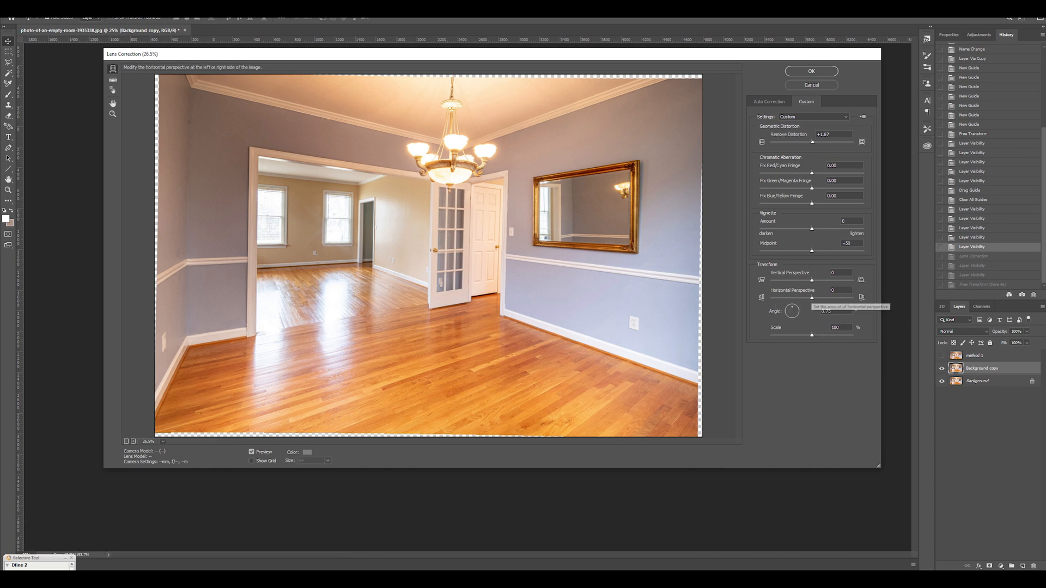
Step: Nudge horizontal and vertical perspective, set angle 0.75, and apply the correction
left_click(836, 290)
key("Up")
key("Up")
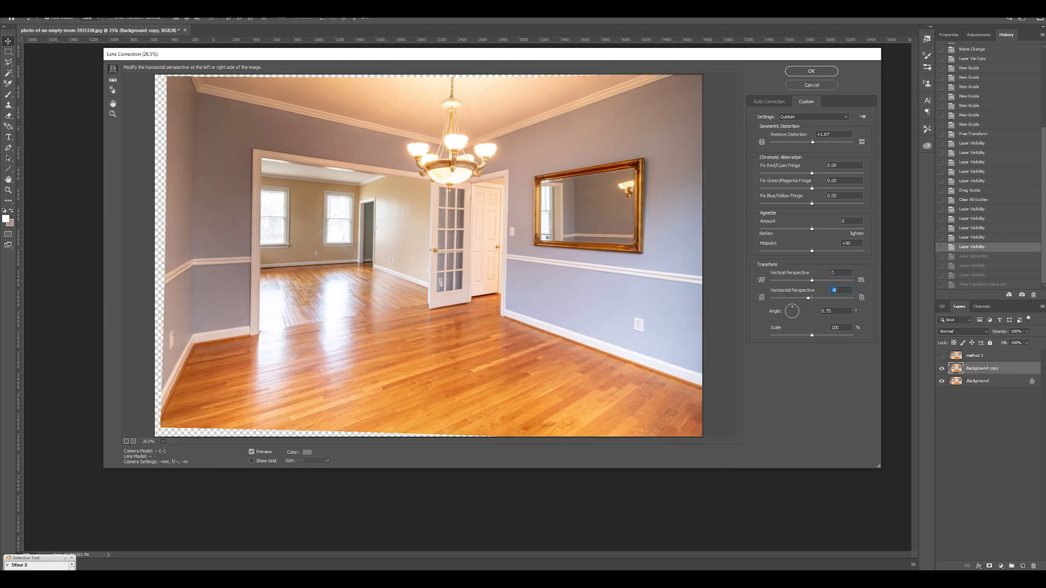
left_click(835, 272)
key("Up")
key("Up")
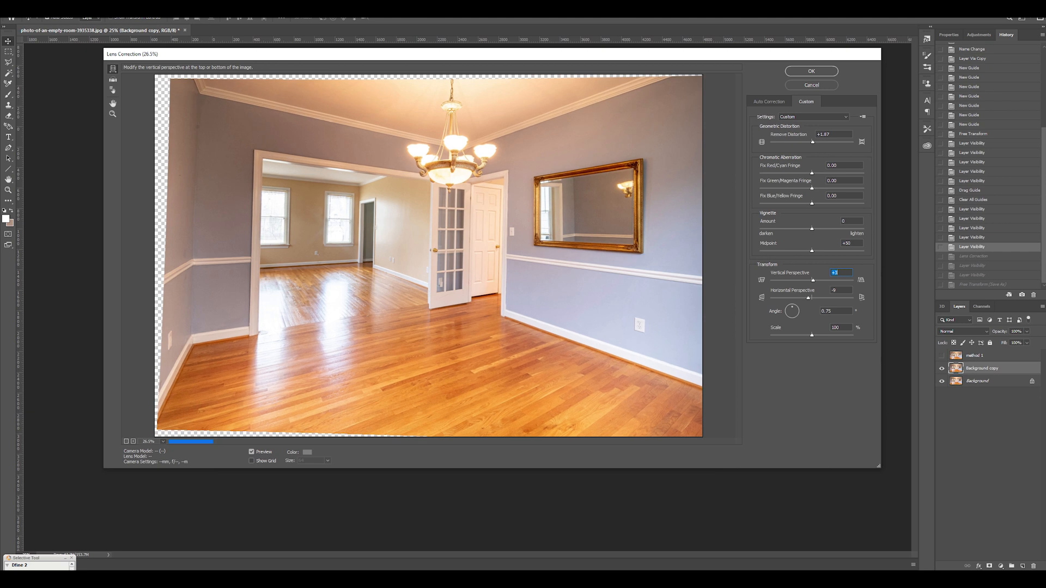
key("Up")
key("Up")
key("Up")
key("Up")
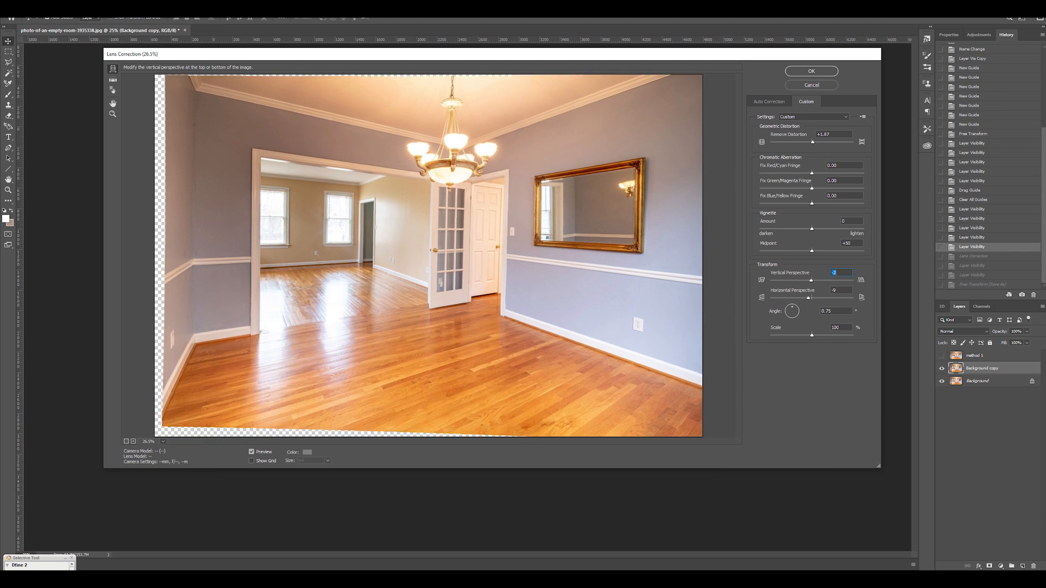
key("Return")
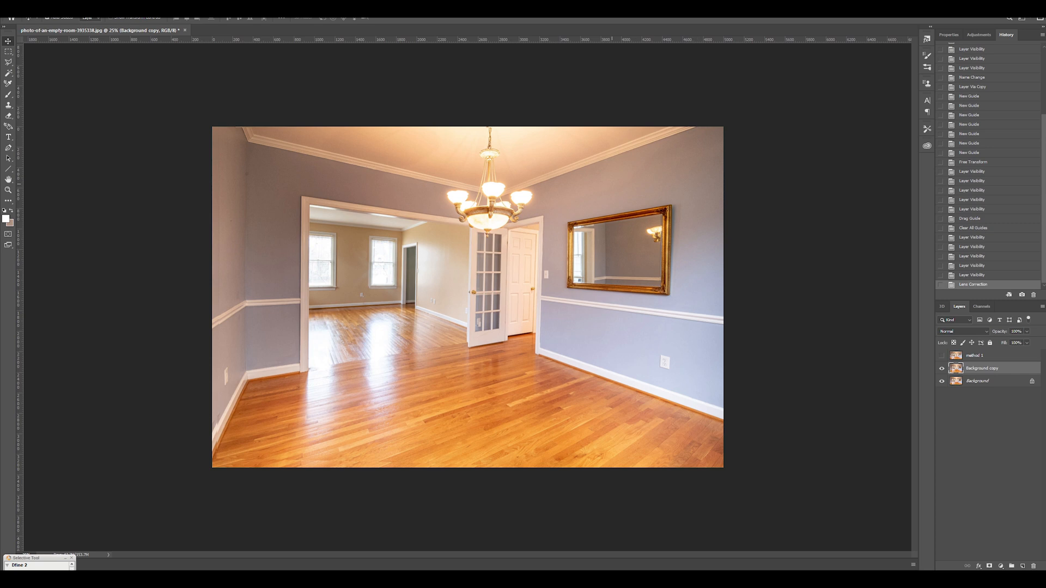
Step: Lay three vertical guides over the left wall, doorway and door frame
left_click_drag(25, 245, 247, 245)
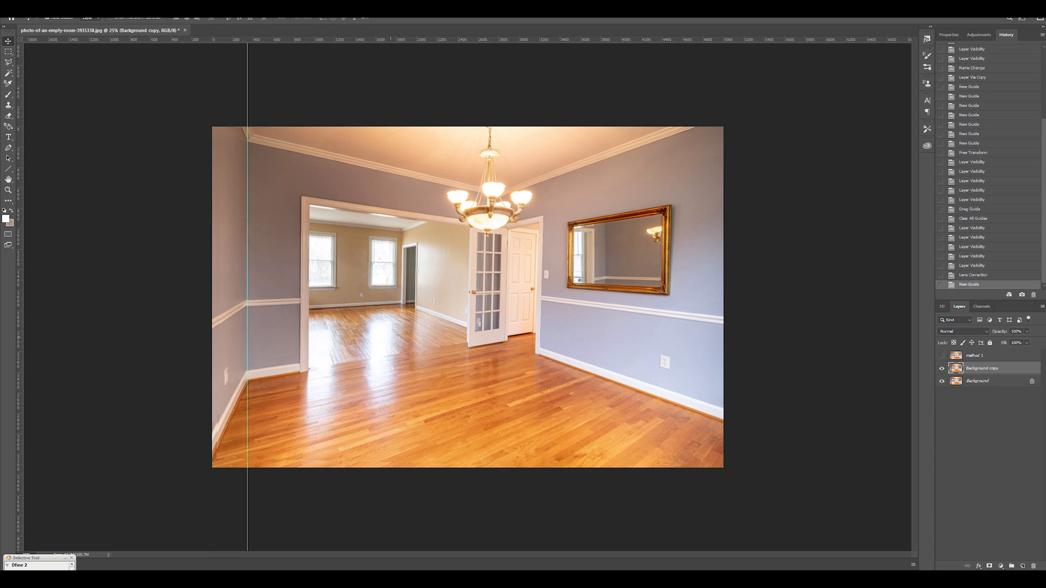
left_click_drag(24, 303, 309, 302)
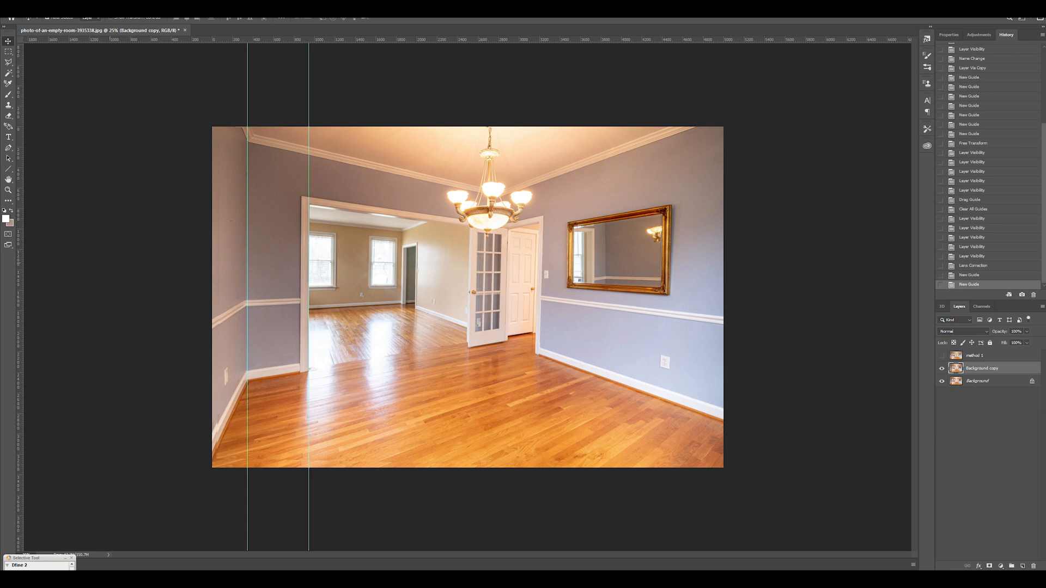
left_click_drag(20, 302, 543, 309)
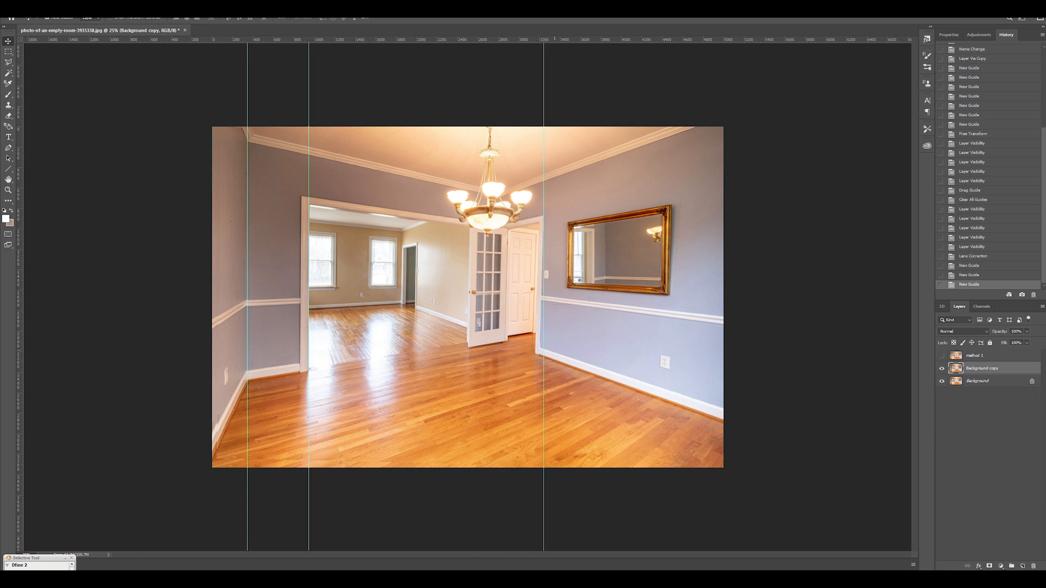
Step: Start a free transform and pull the photo's bottom-right corner outward
key("ctrl+t")
left_click_drag(725, 467, 739, 467)
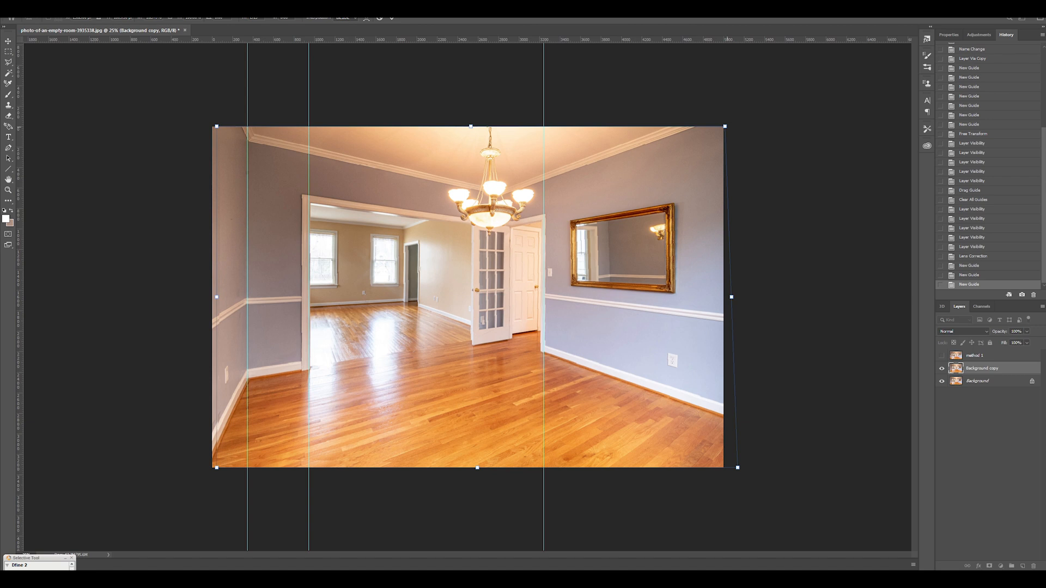
Step: Straighten the top-right corner, commit the transform and hide the original Background layer
left_click_drag(725, 127, 721, 126)
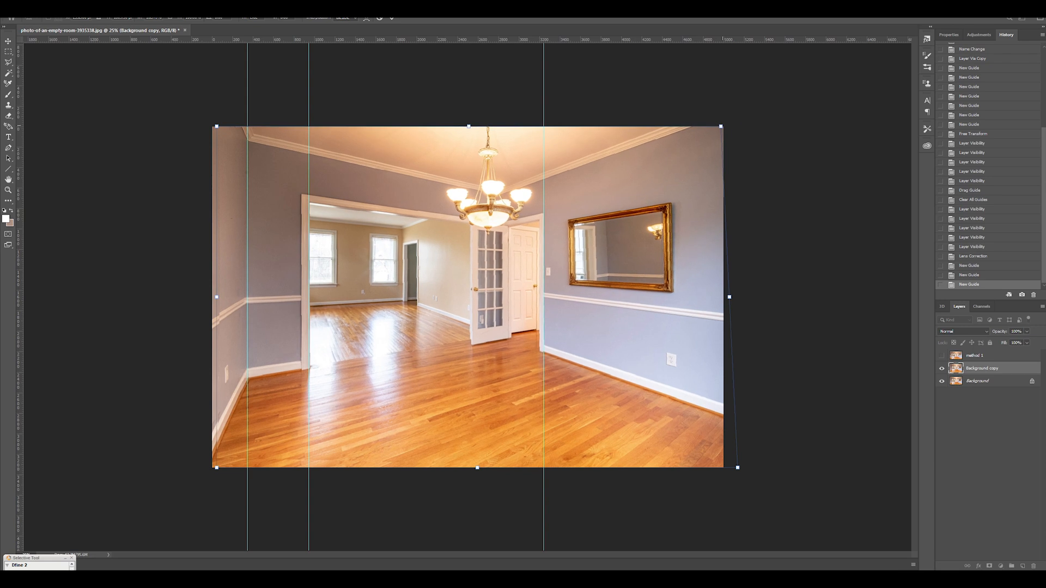
key("Return")
left_click(942, 381)
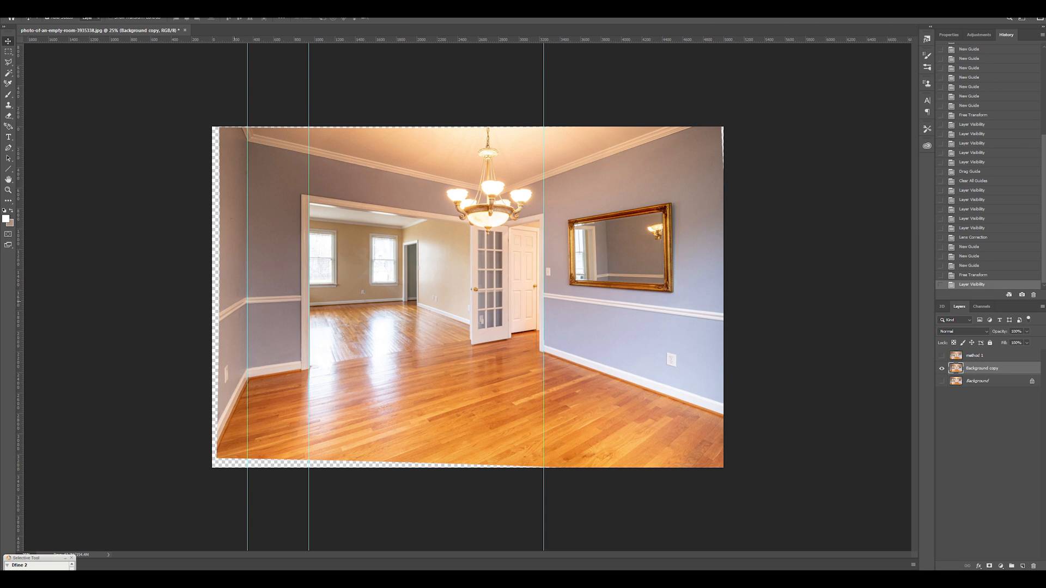
Step: Add two more guides, clear all guides, then create an empty layer for a marquee
left_click_drag(22, 310, 402, 311)
left_click_drag(22, 314, 673, 314)
left_click(153, 18)
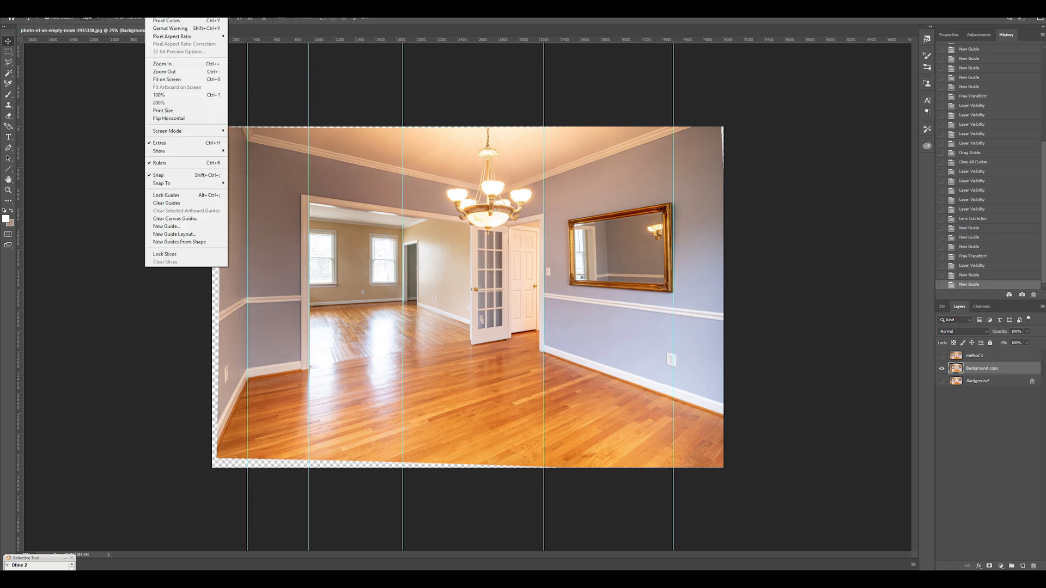
left_click(176, 203)
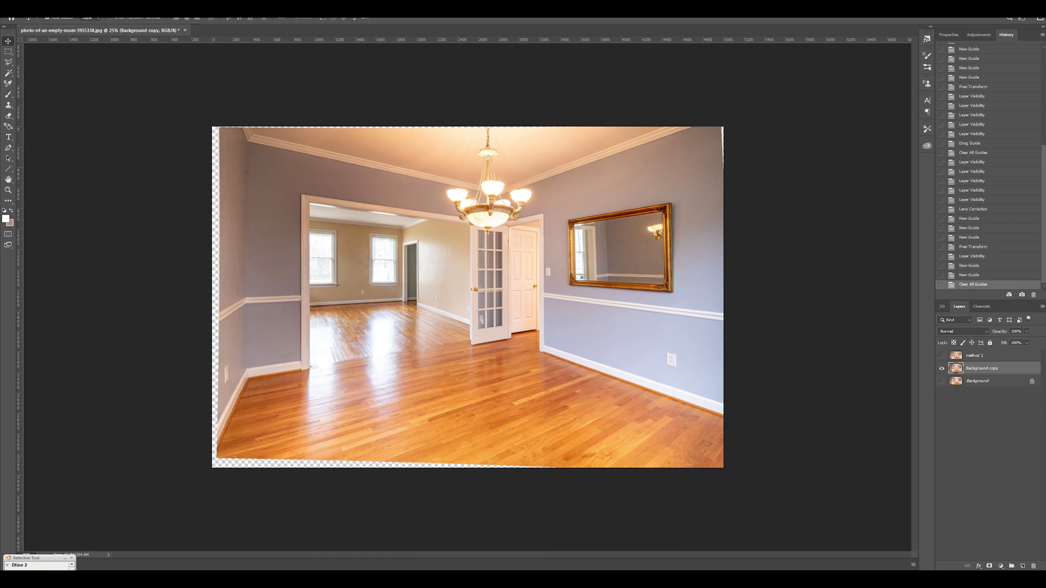
key("ctrl+shift+n")
key("m")
Step: Select a rectangle over the room's centre and fill it with red
left_click_drag(277, 188, 655, 416)
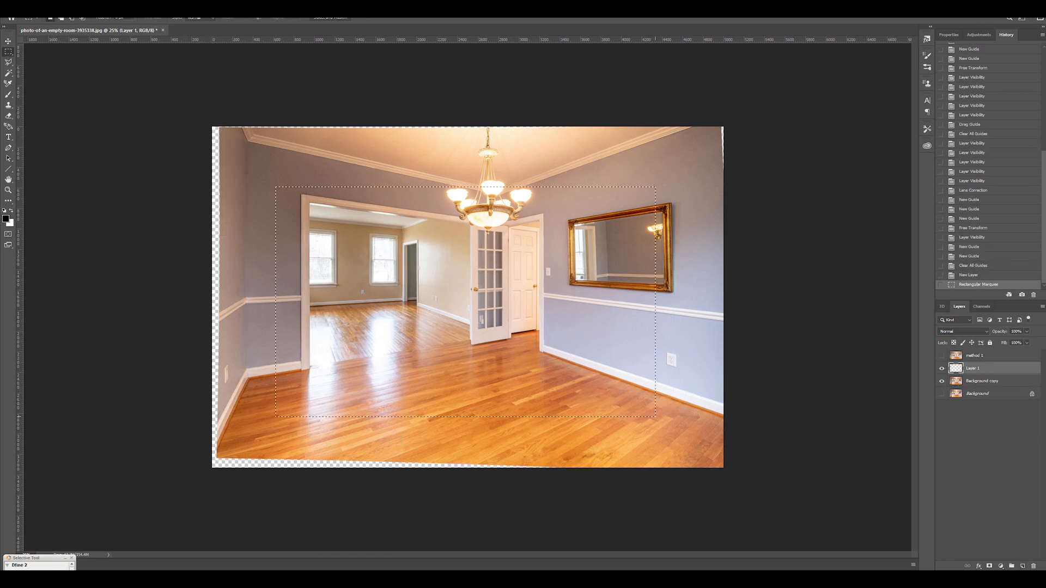
key("alt+Delete")
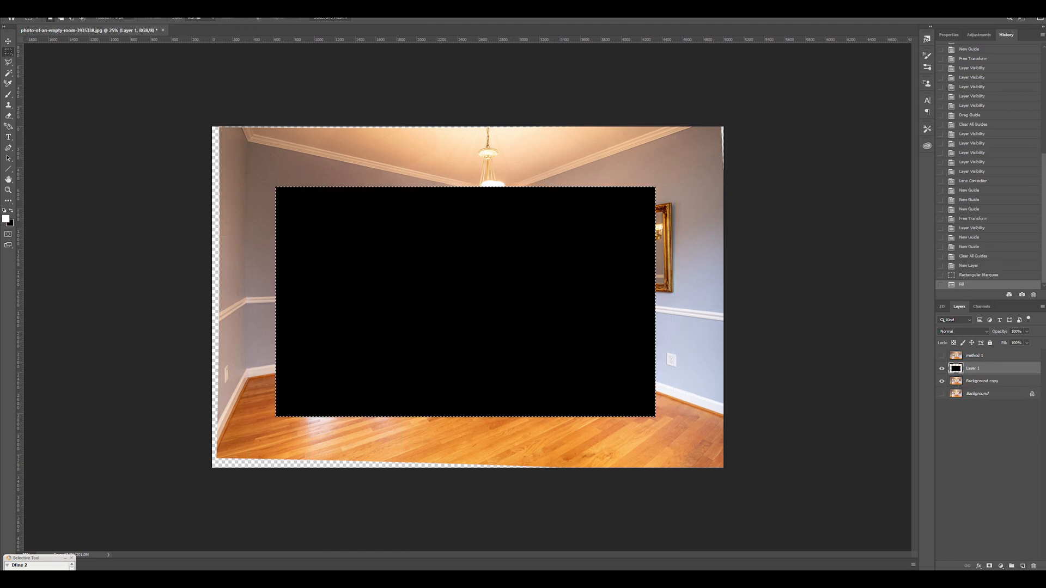
left_click(6, 218)
left_click(639, 291)
key("Return")
key("alt+Delete")
key("ctrl+d")
Step: Set the red layer to about 60% opacity, hide it and activate Background copy
key("v")
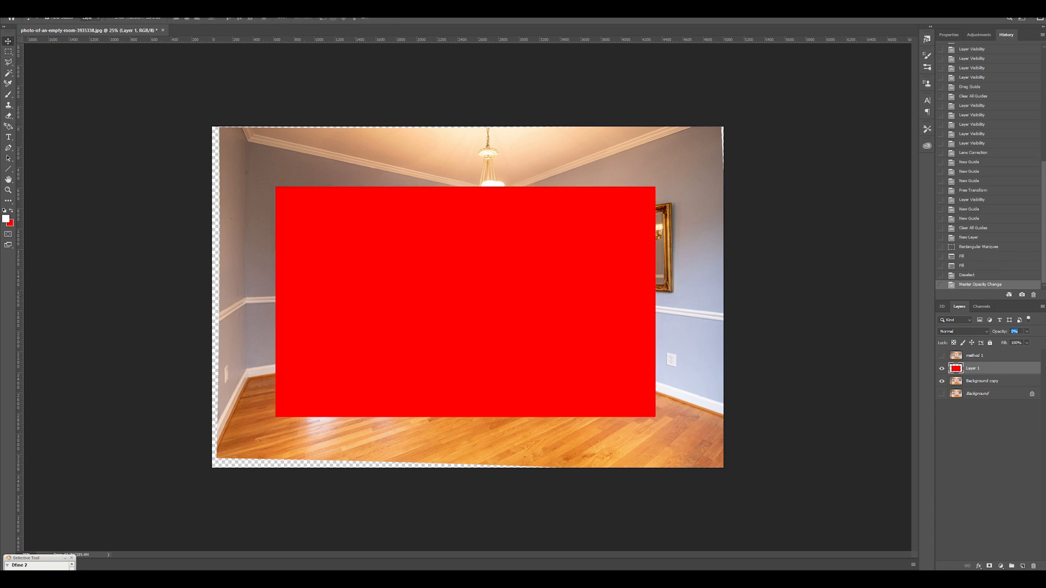
key("0")
key("6")
type("60")
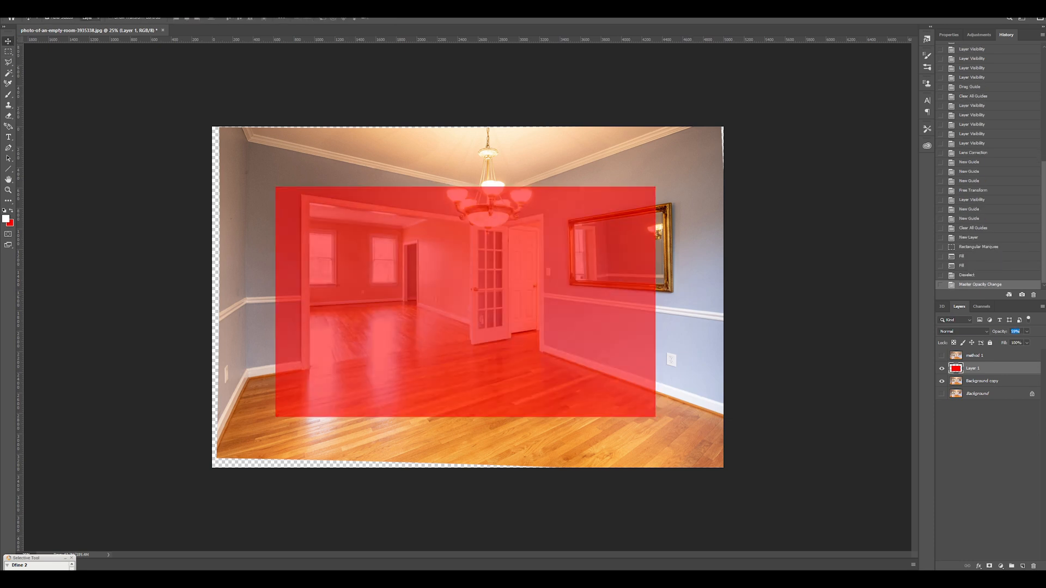
key("Return")
left_click(942, 368)
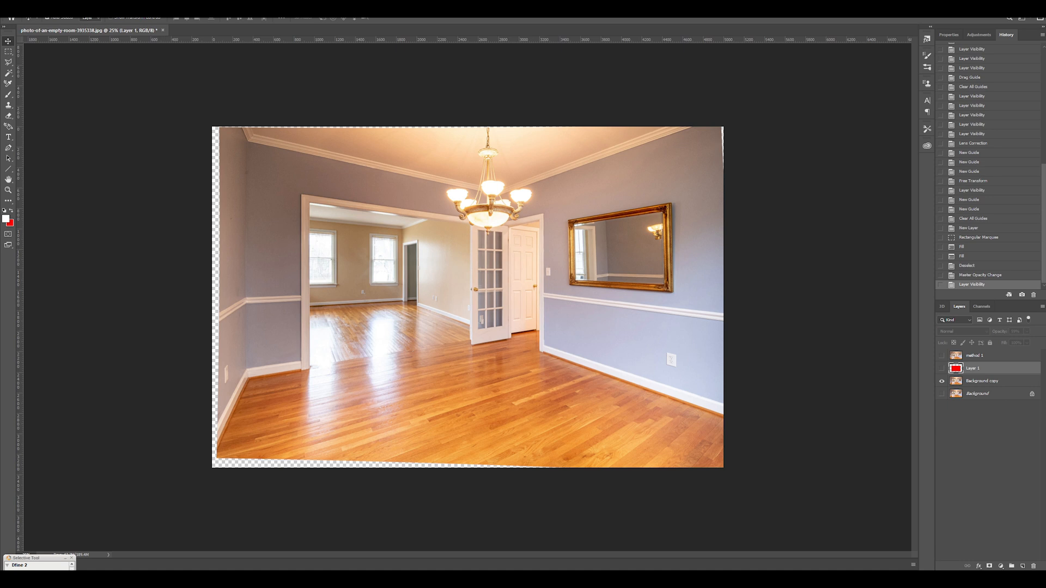
left_click(985, 381)
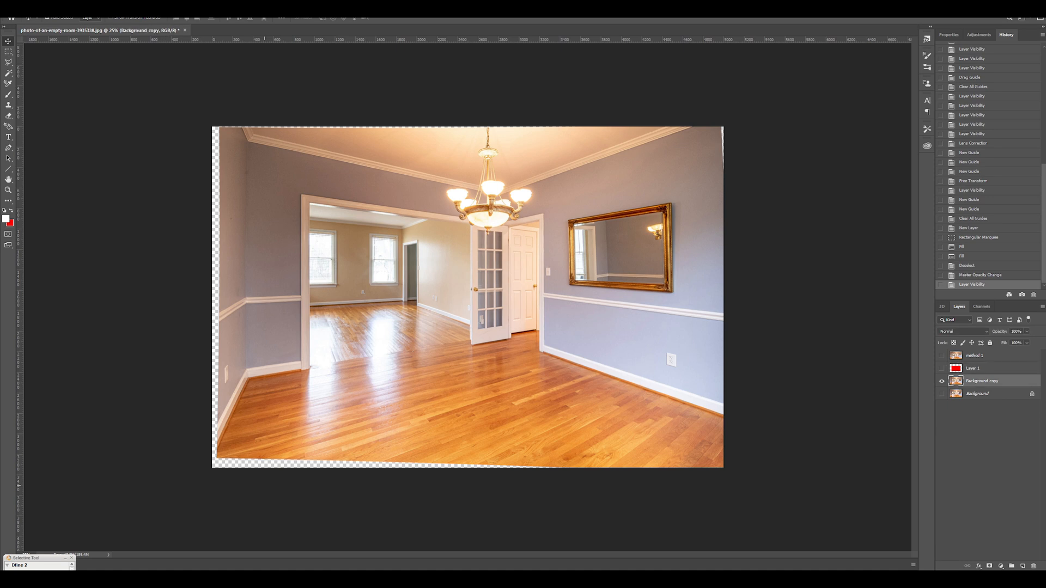
Step: Start cropping the room photo at its original ratio
key("c")
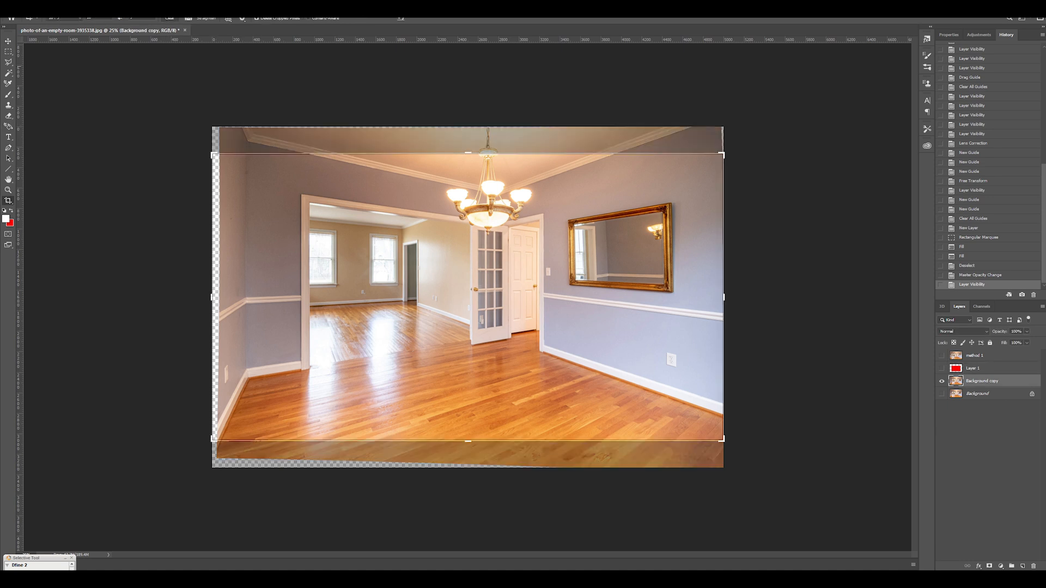
left_click(78, 18)
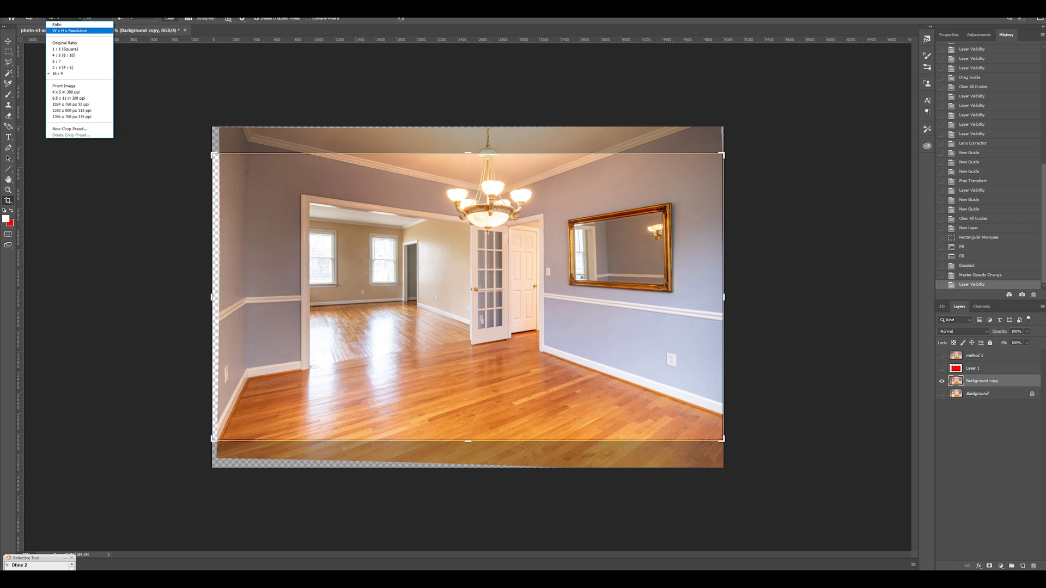
left_click(64, 42)
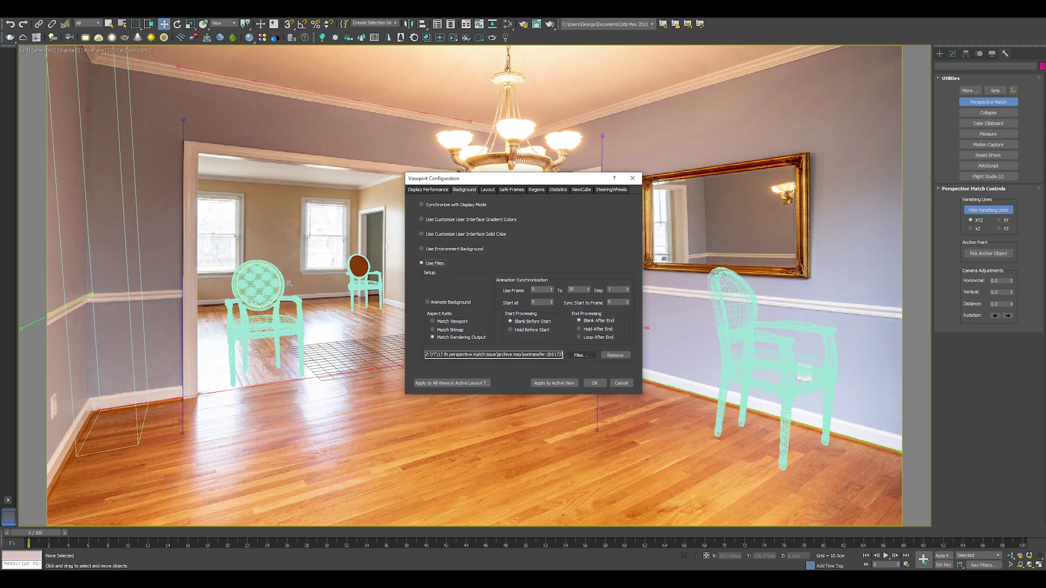
Step: Browse the room photo versions and load cut.jpg as the viewport background
left_click(579, 355)
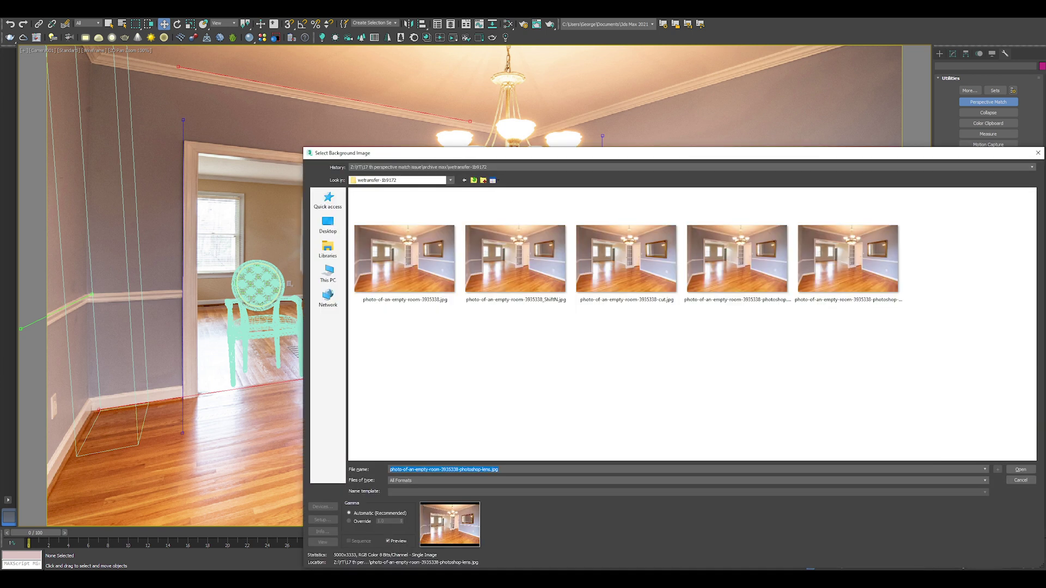
left_click(847, 259)
left_click(738, 258)
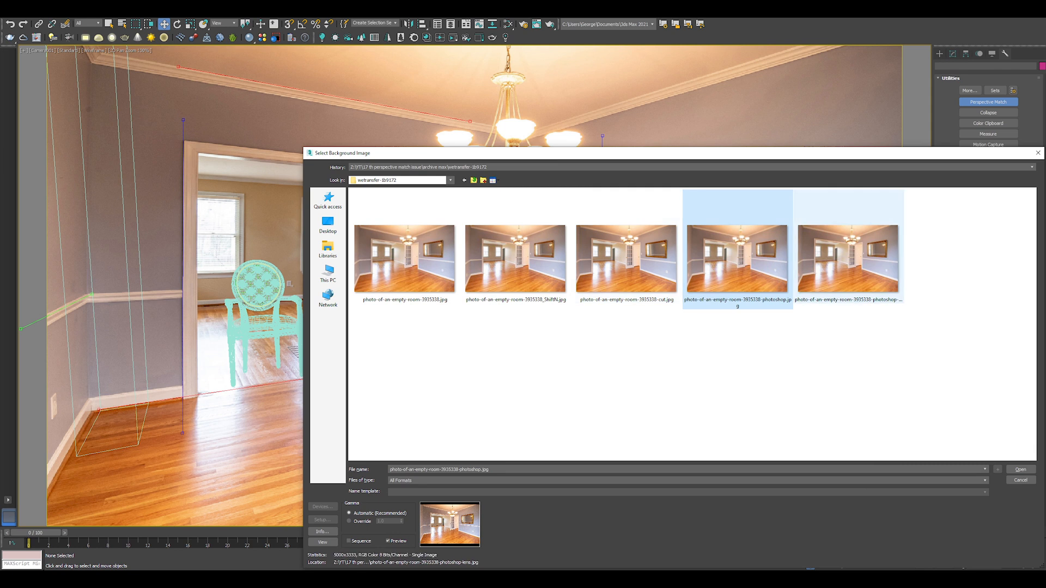
left_click(847, 259)
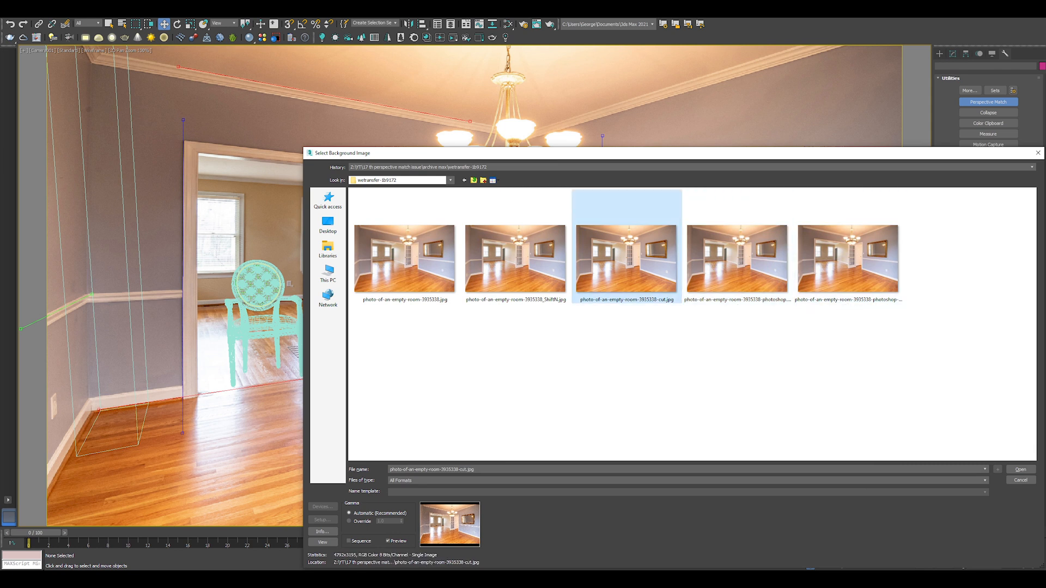
double_click(627, 258)
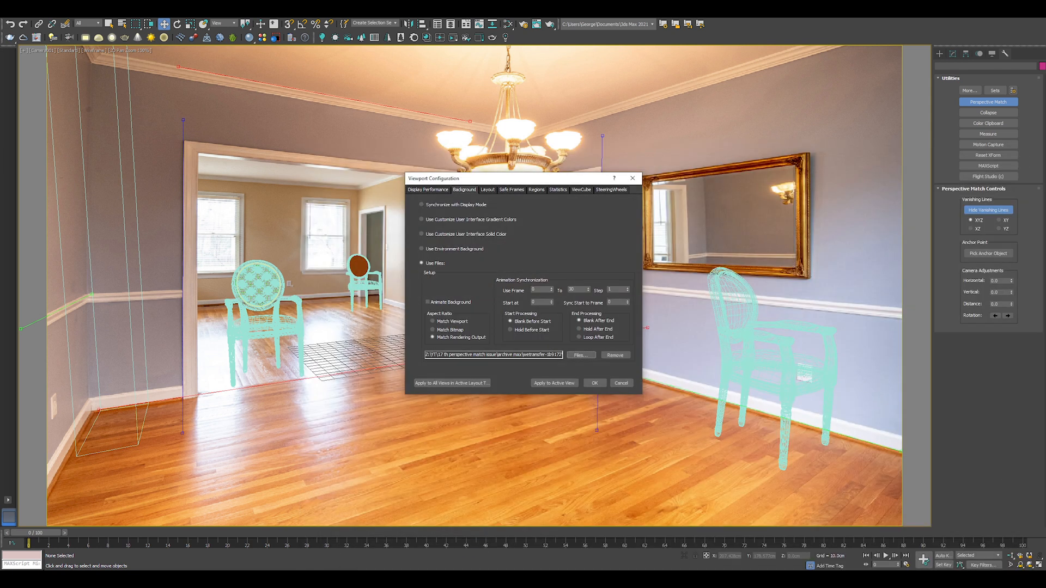
key("Return")
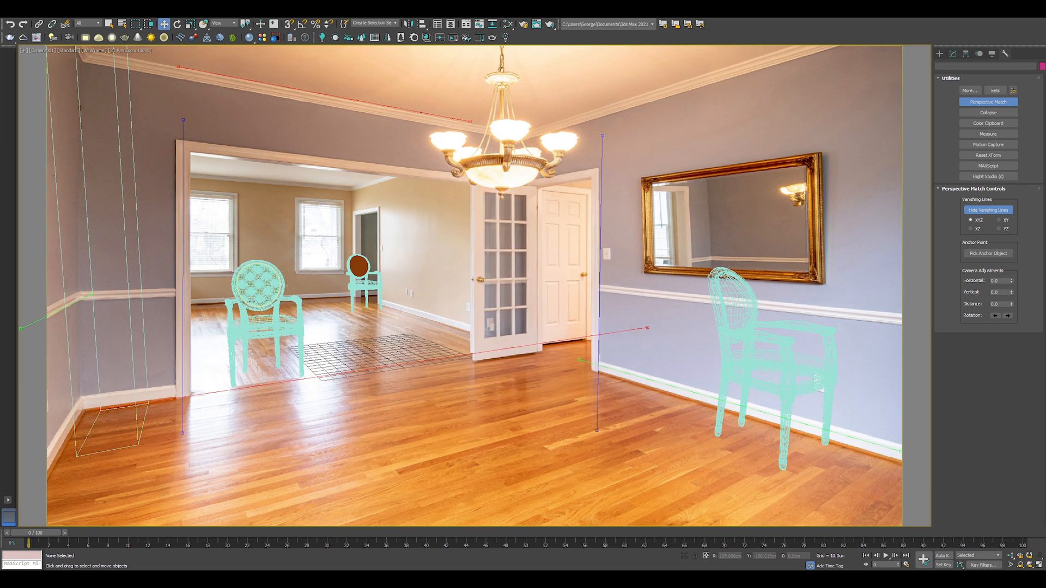
scroll(457, 319, "down", 2)
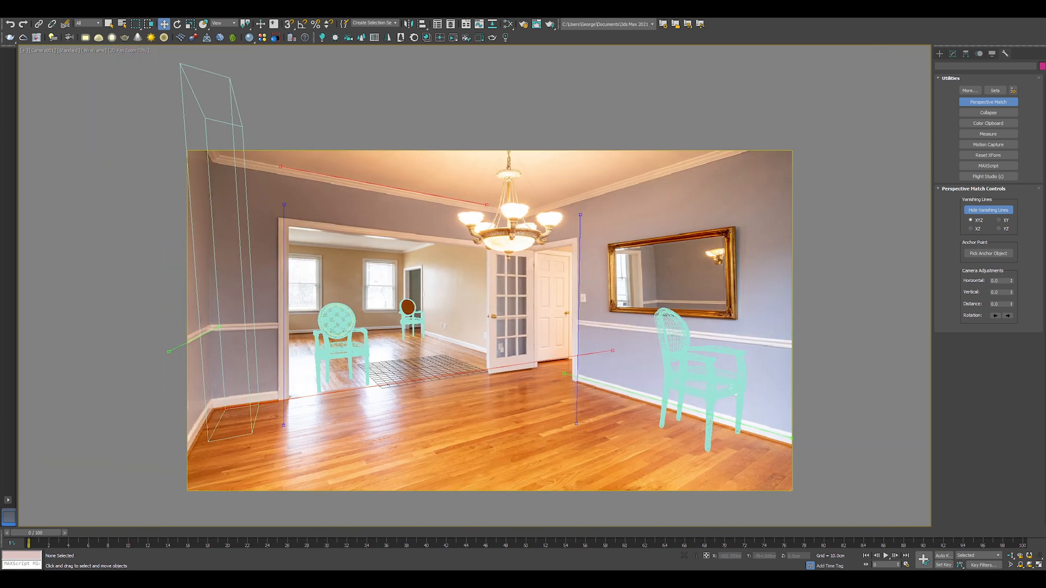
Step: Shift and rotate the camera view so the chairs line up with the photo
left_click_drag(458, 319, 343, 319)
left_click_drag(343, 318, 408, 335)
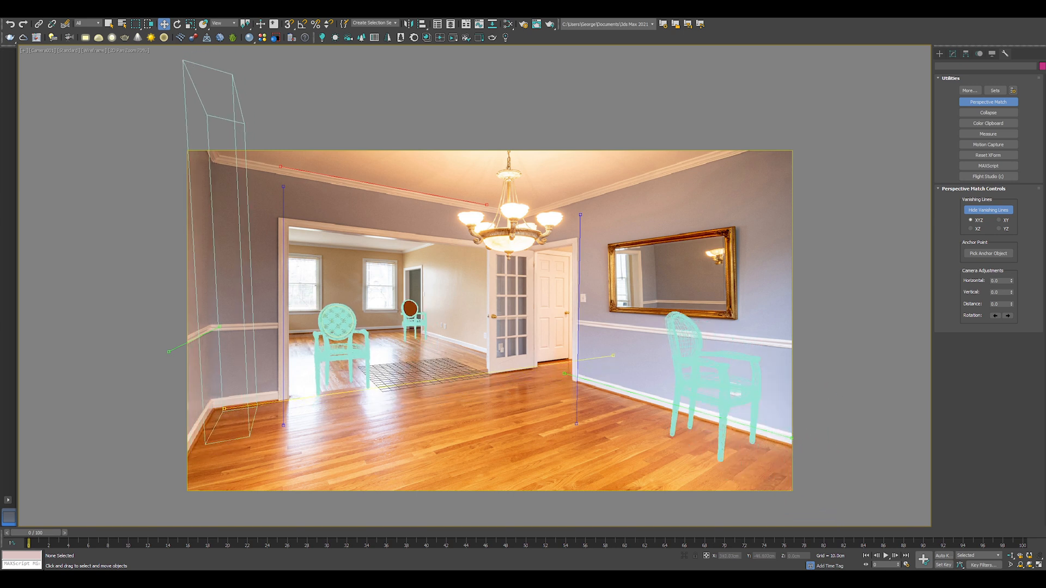
left_click_drag(410, 335, 425, 339)
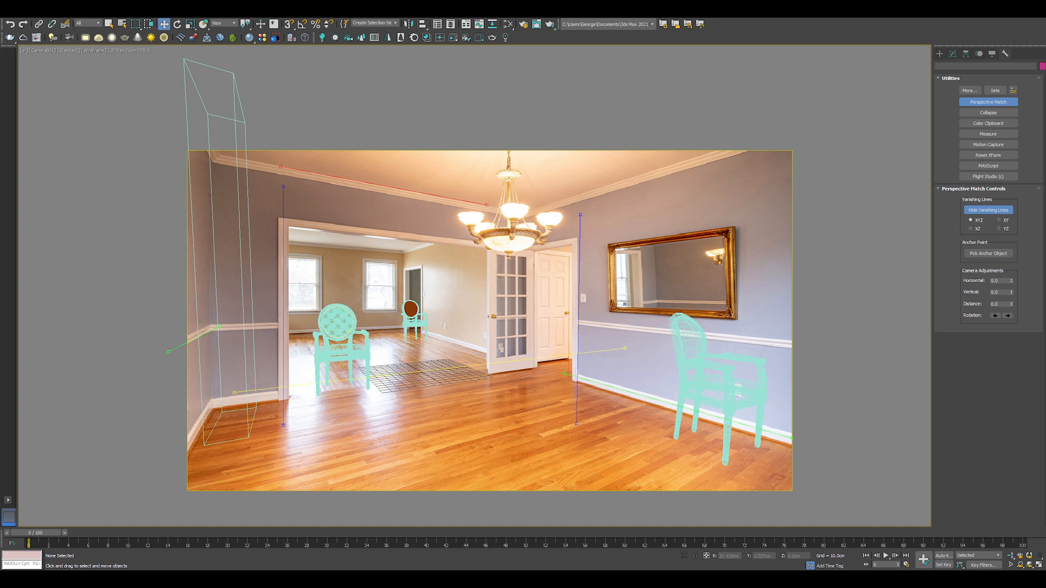
left_click_drag(424, 340, 433, 342)
Step: Drag the floor and left-wall vanishing line ends onto the doorway and floor edges
left_click_drag(272, 266, 286, 224)
left_click_drag(608, 350, 629, 401)
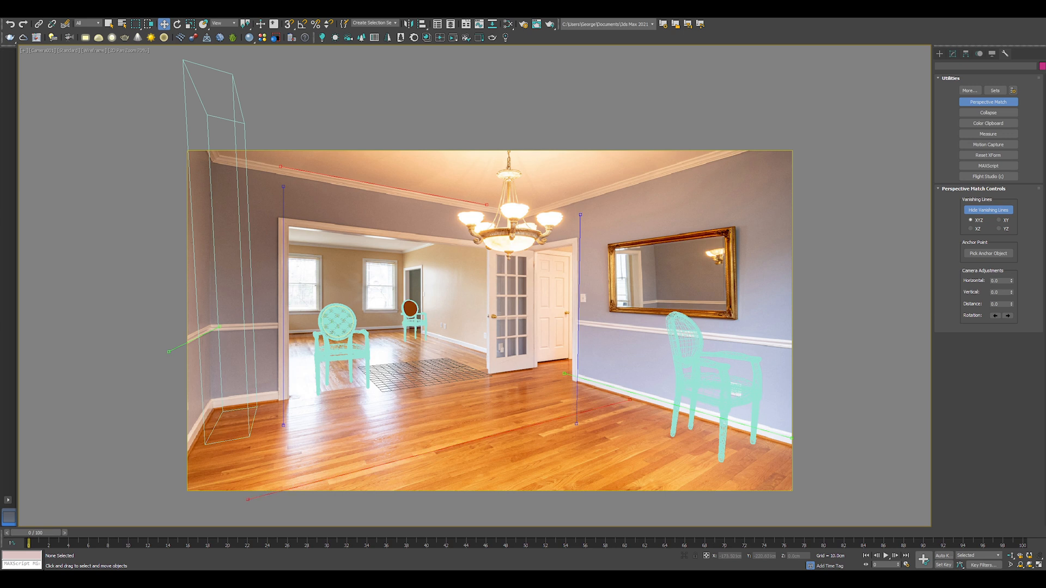
left_click_drag(629, 400, 652, 392)
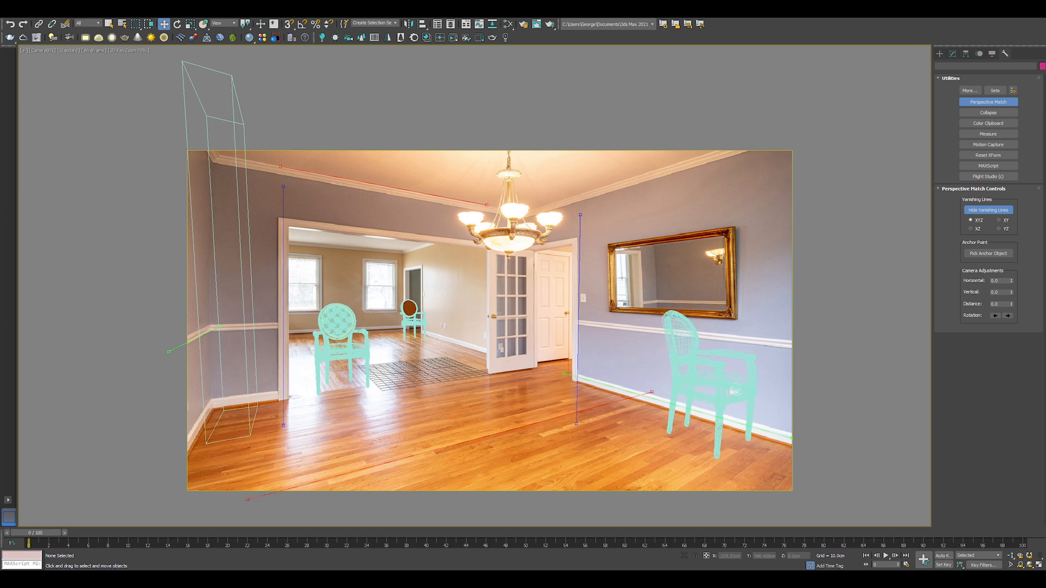
left_click_drag(169, 351, 135, 374)
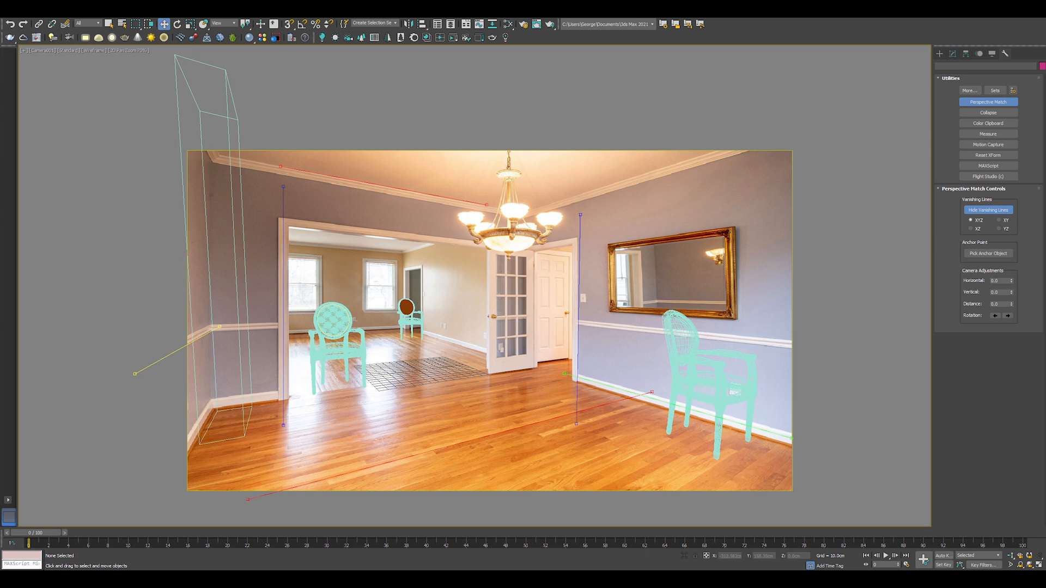
left_click_drag(219, 328, 331, 263)
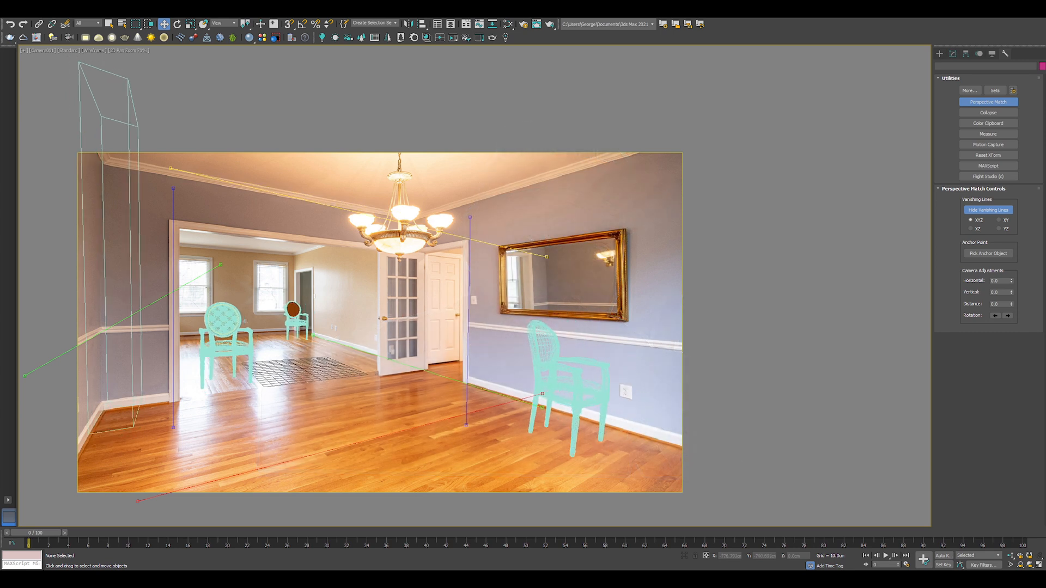
Step: Run the upper vanishing line along the crown moulding past the mirror
mouse_move(601, 270)
left_mouse_down()
mouse_move(741, 300)
mouse_move(797, 325)
mouse_move(819, 439)
mouse_move(892, 306)
left_mouse_up()
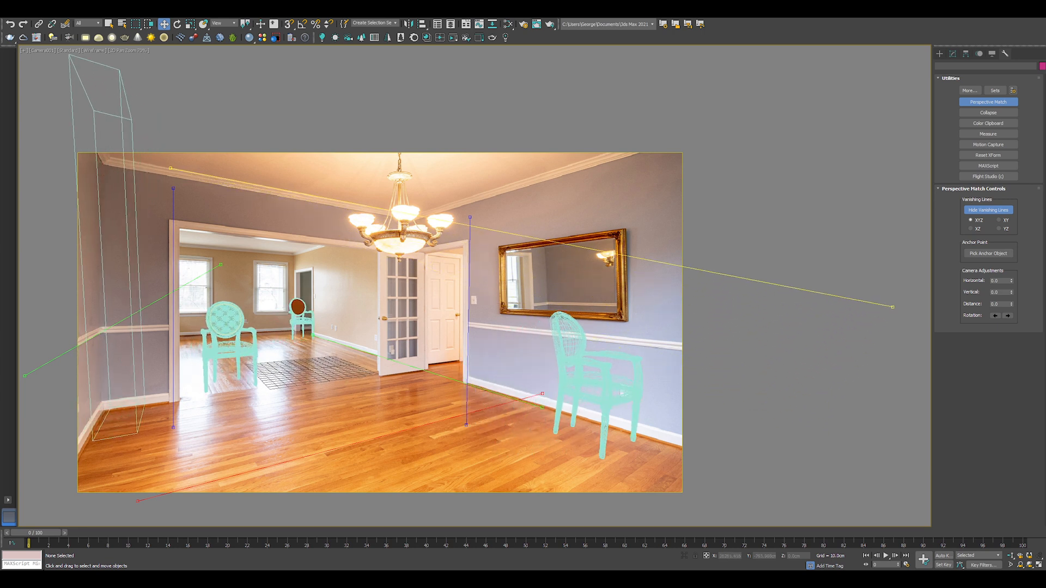
left_click_drag(892, 306, 838, 296)
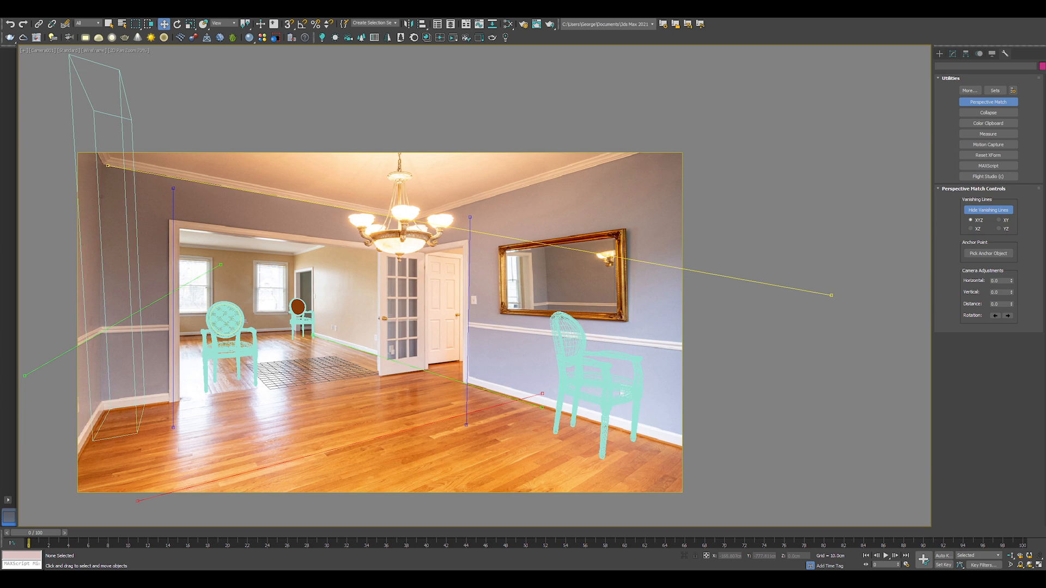
mouse_move(828, 295)
left_mouse_down()
mouse_move(930, 329)
mouse_move(930, 316)
left_mouse_up()
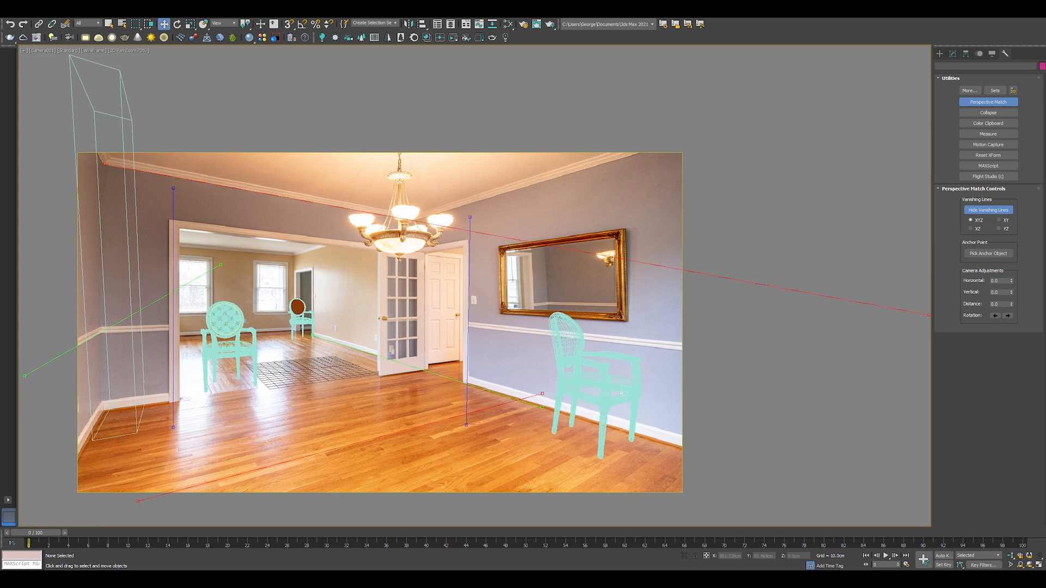
Step: Align the lower vanishing line with the floor and right-wall baseboard
left_click(542, 395)
left_click_drag(134, 497, 256, 500)
left_click_drag(654, 376, 711, 359)
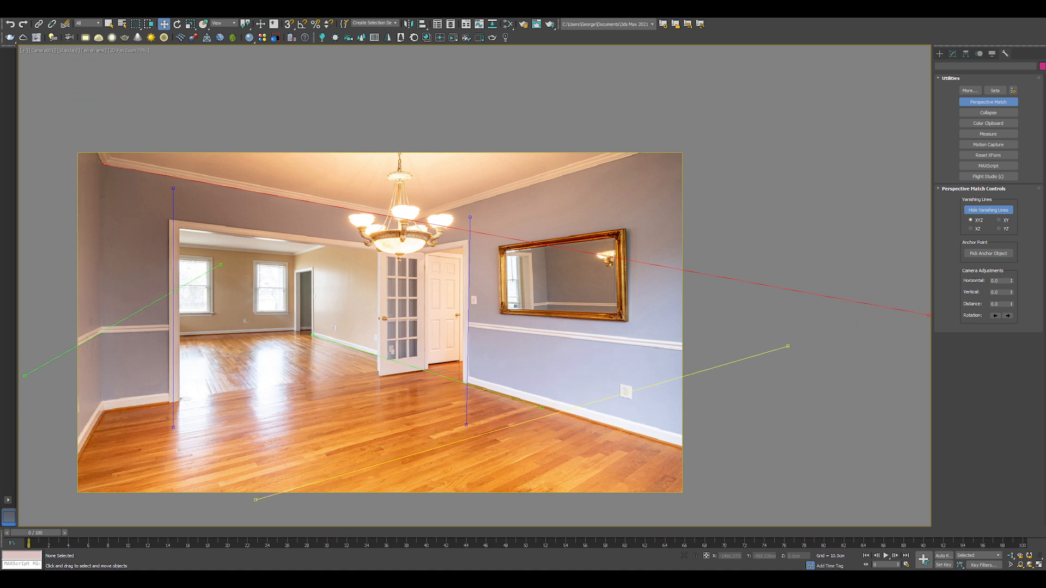
scroll(695, 368, "down", 2)
scroll(696, 368, "down", 2)
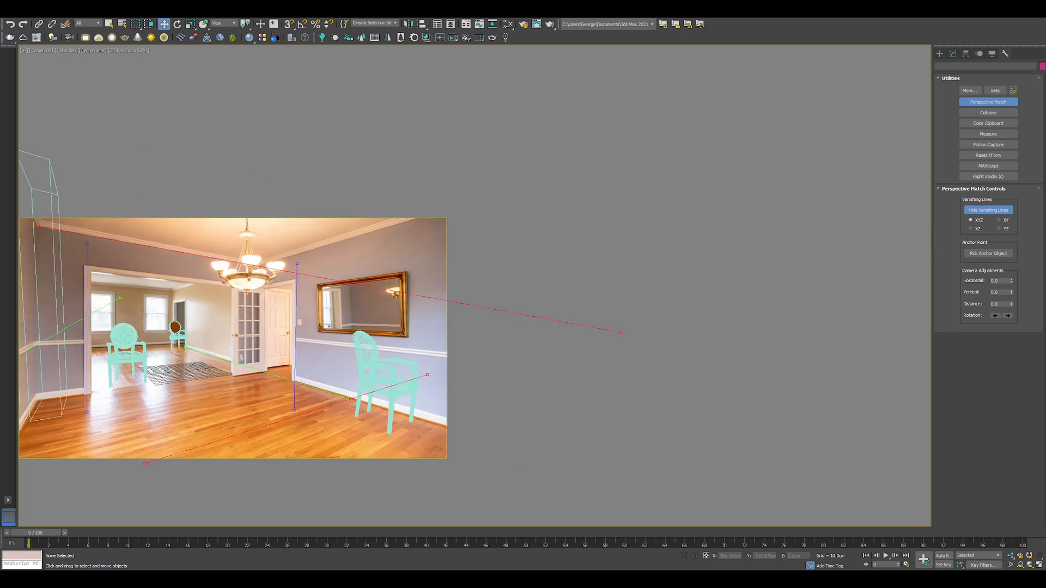
mouse_move(429, 376)
left_mouse_down()
mouse_move(661, 308)
mouse_move(674, 289)
left_mouse_up()
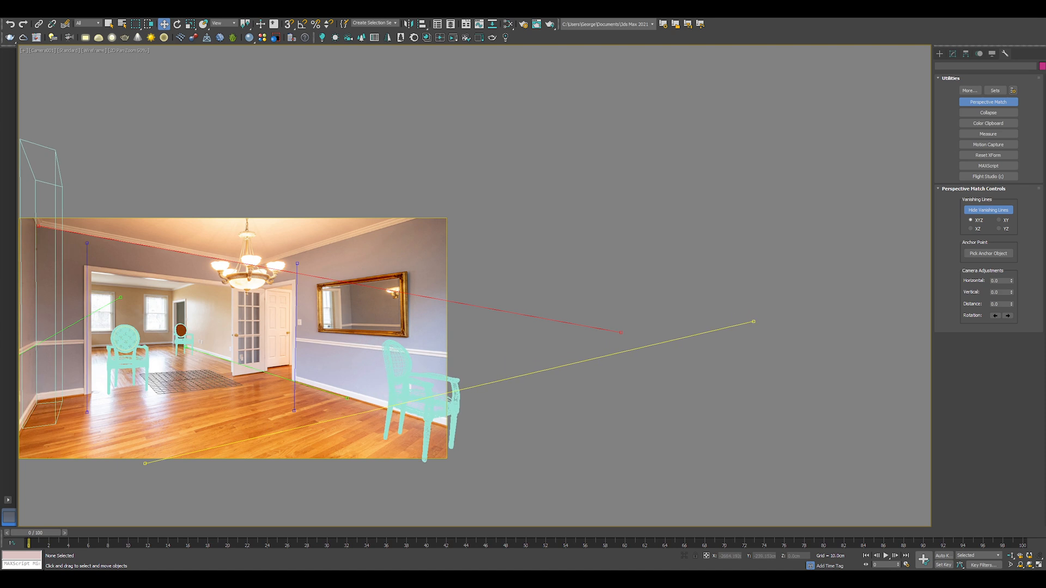
scroll(245, 327, "up", 2)
scroll(245, 327, "up", 2)
left_click(221, 246)
scroll(408, 327, "down", 3)
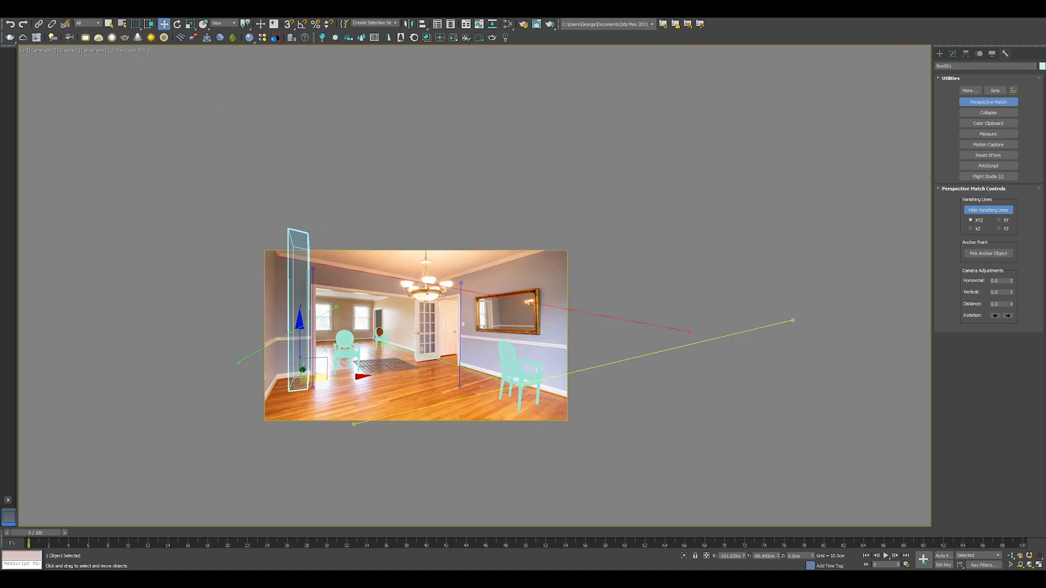
scroll(491, 326, "up", 5)
scroll(490, 327, "down", 5)
scroll(490, 327, "up", 1)
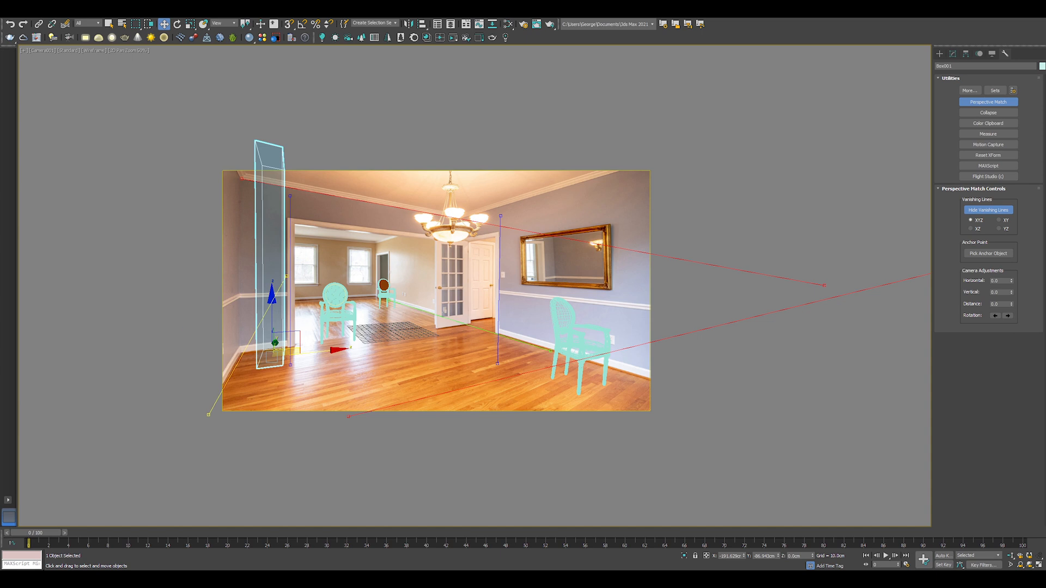
scroll(409, 286, "down", 2)
scroll(408, 286, "up", 2)
scroll(491, 327, "up", 3)
scroll(490, 327, "down", 2)
scroll(491, 327, "up", 2)
key("F3")
scroll(490, 327, "down", 3)
left_click(572, 351)
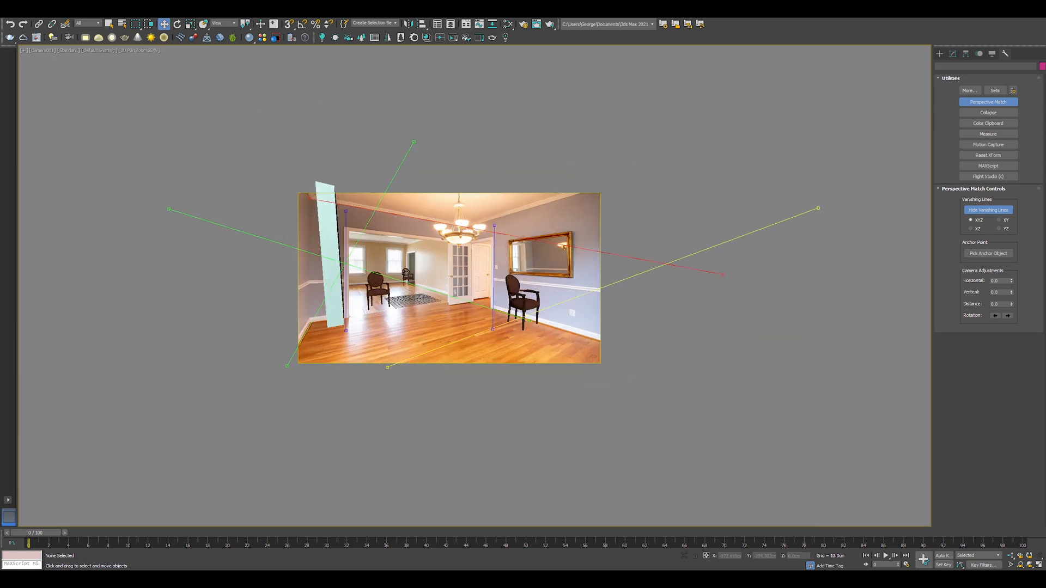
left_click(327, 245)
scroll(408, 204, "up", 4)
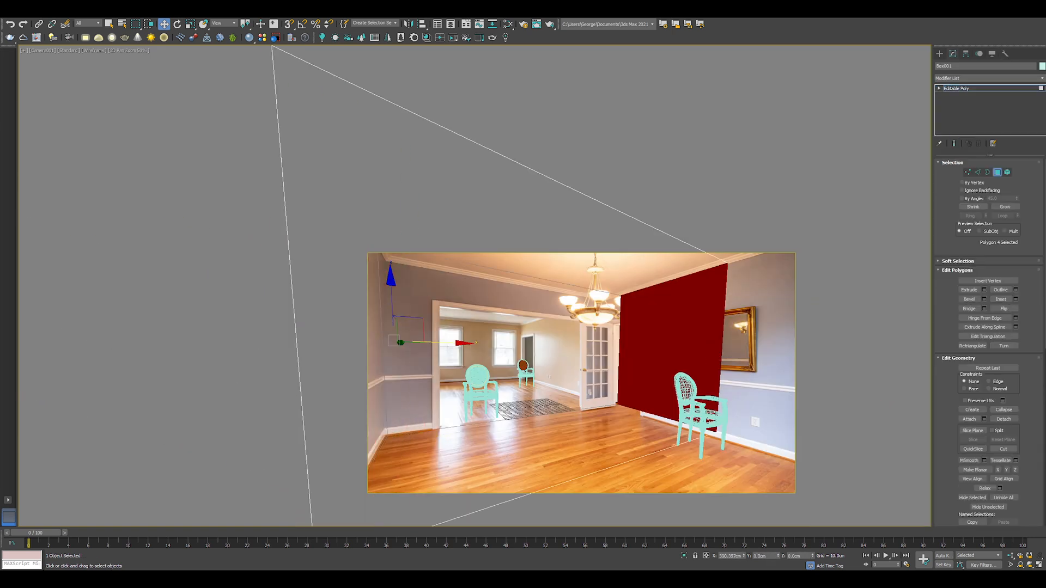
Step: Delete the near face, then connect the back-wall edges for the doorway's left side
key("Delete")
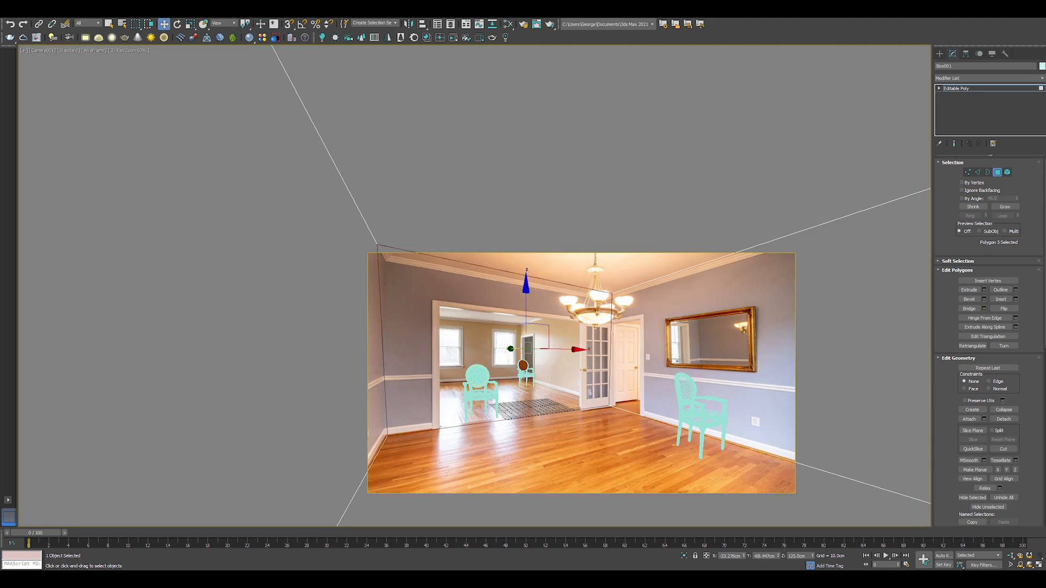
scroll(523, 368, "up", 3)
scroll(523, 360, "down", 2)
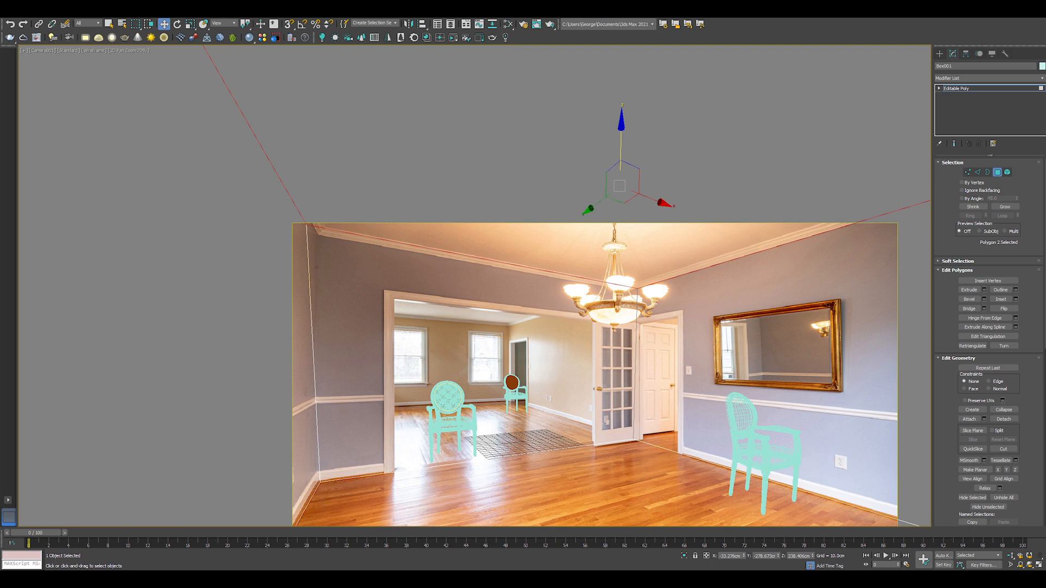
left_click(163, 245)
left_click(524, 351)
key("2")
left_click(491, 445)
right_click(446, 424)
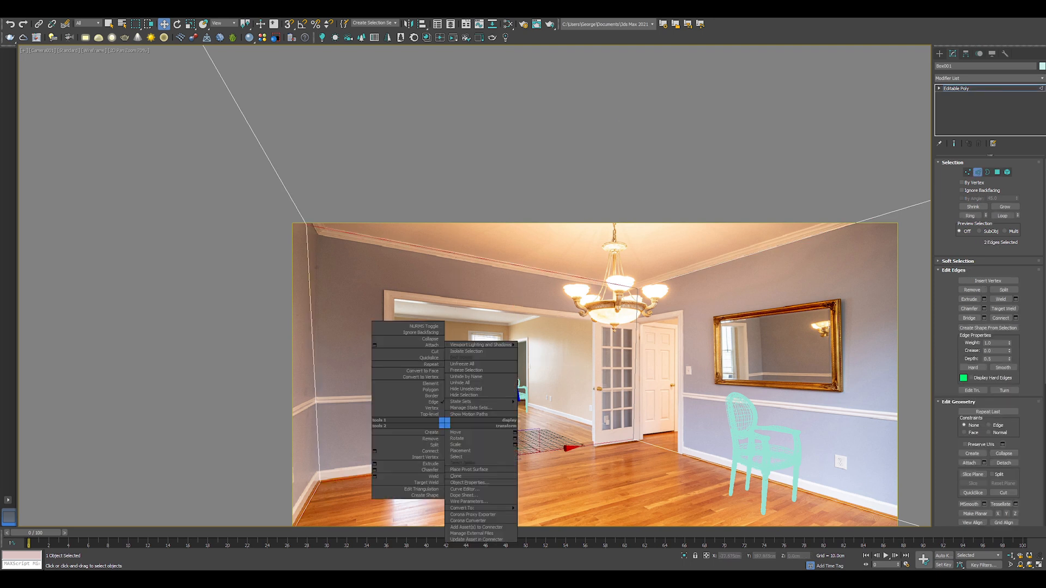
left_click(430, 451)
left_click_drag(471, 368, 393, 369)
Step: Connect edges for the doorway's right side and nudge its vertices onto the door frame
key("1")
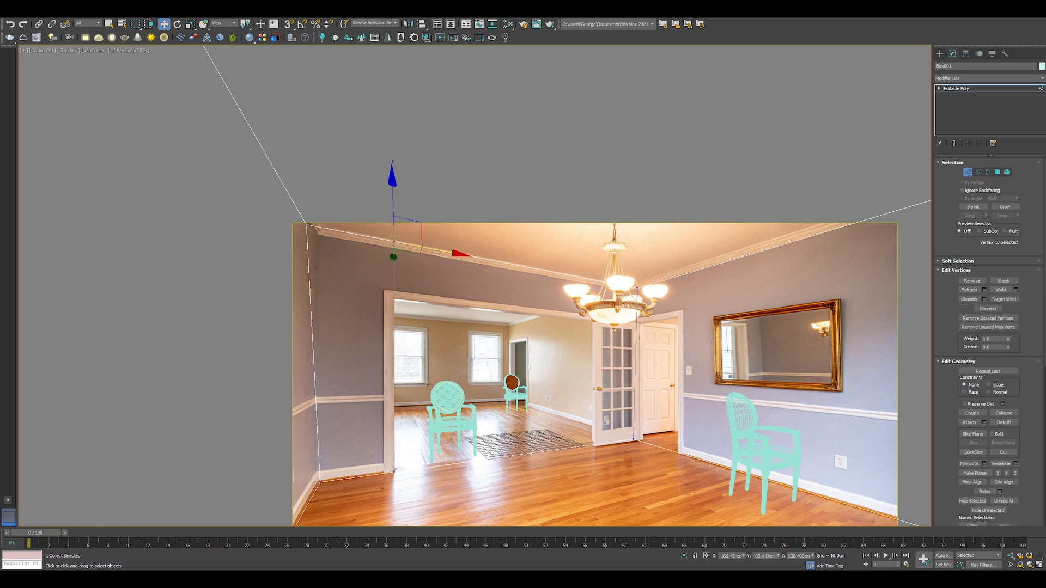
key("2")
left_click(393, 351)
left_click(528, 360, "ctrl")
right_click(529, 401)
left_click(515, 430)
key("1")
left_click(590, 441)
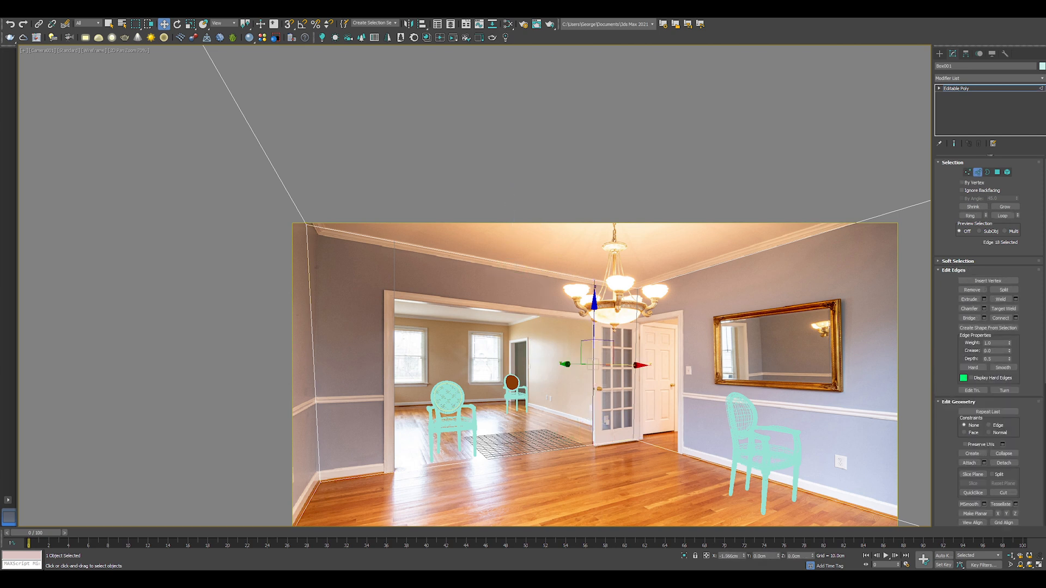
key("1")
key("1")
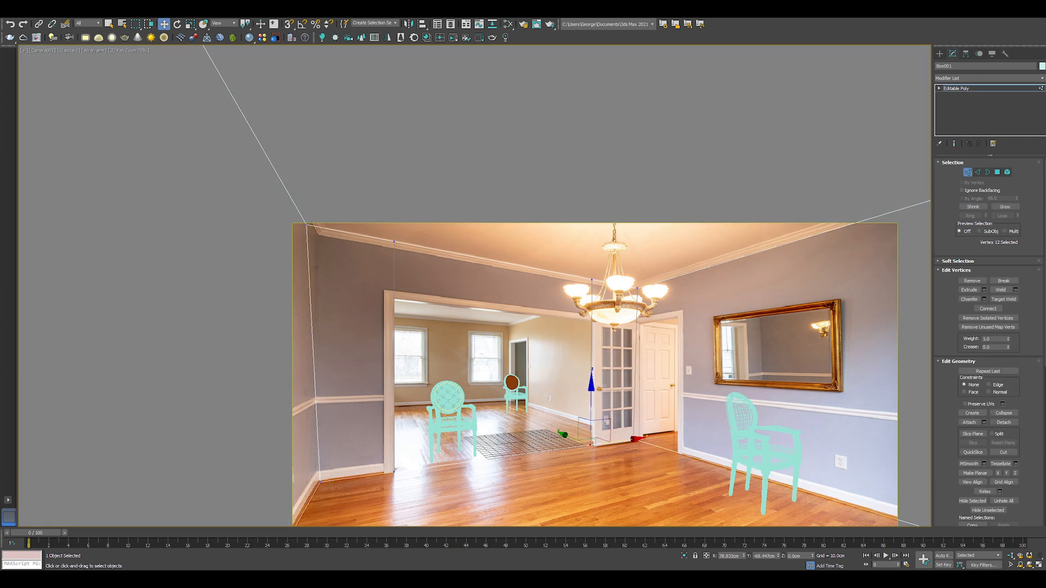
left_click_drag(590, 384, 593, 386)
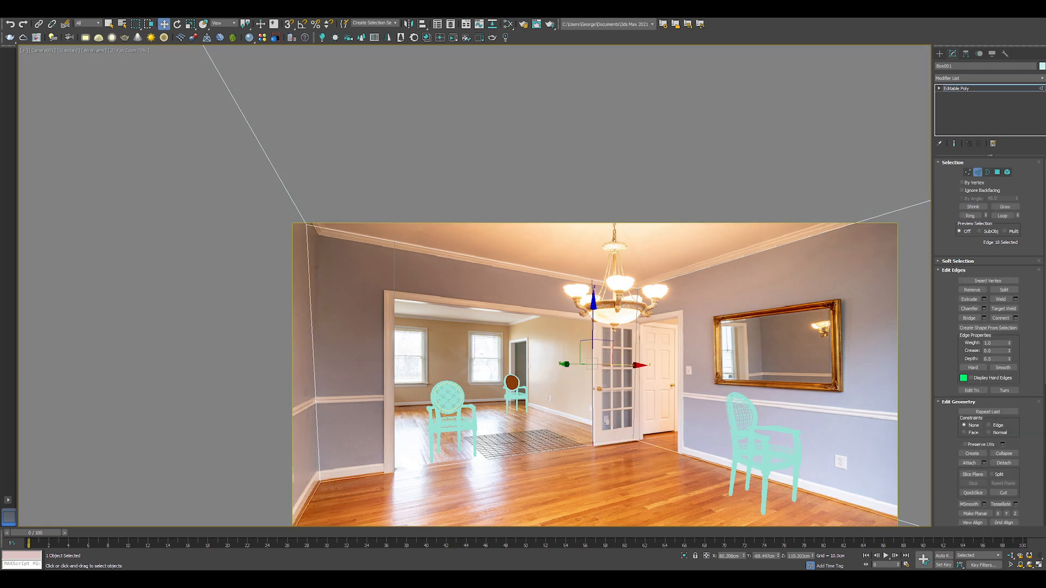
Step: Add a horizontal edge across the doorway and raise it to the doorway's top
key("2")
right_click(646, 368)
left_click(679, 385)
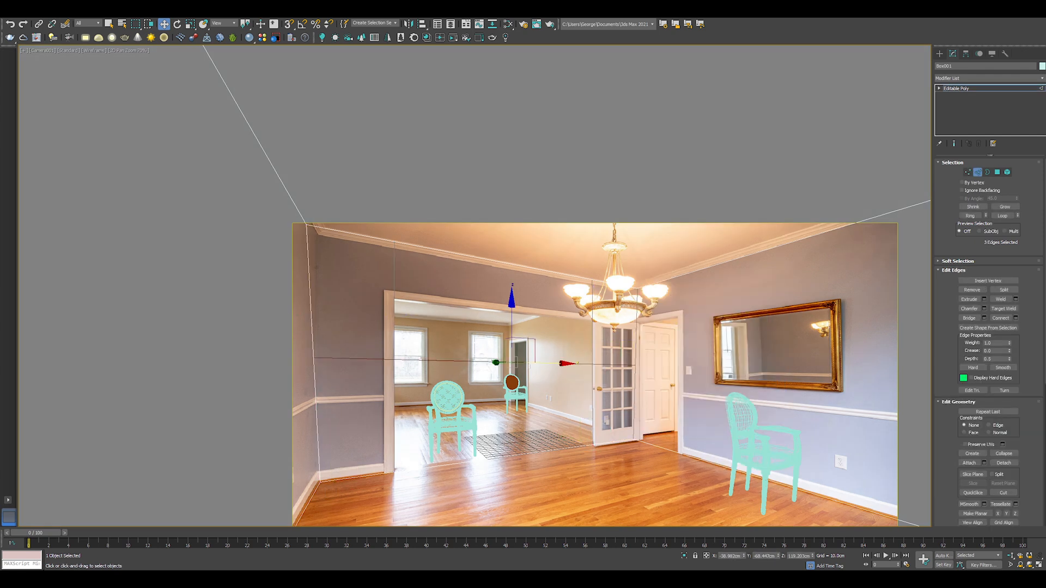
left_click_drag(512, 359, 512, 294)
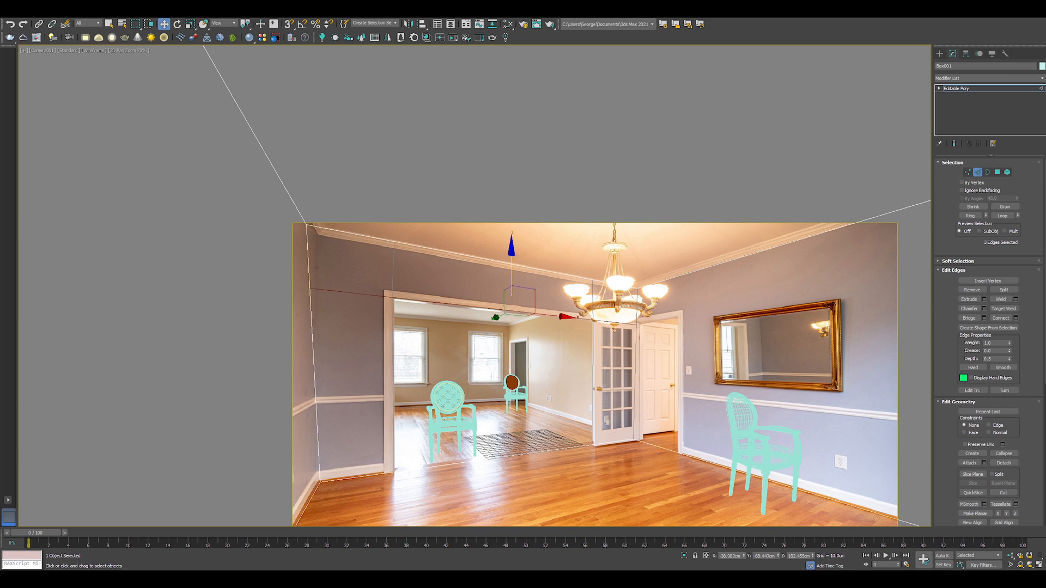
key("4")
Step: Remove the doorway face so the photo shows through and set the viewport to default lights
key("F3")
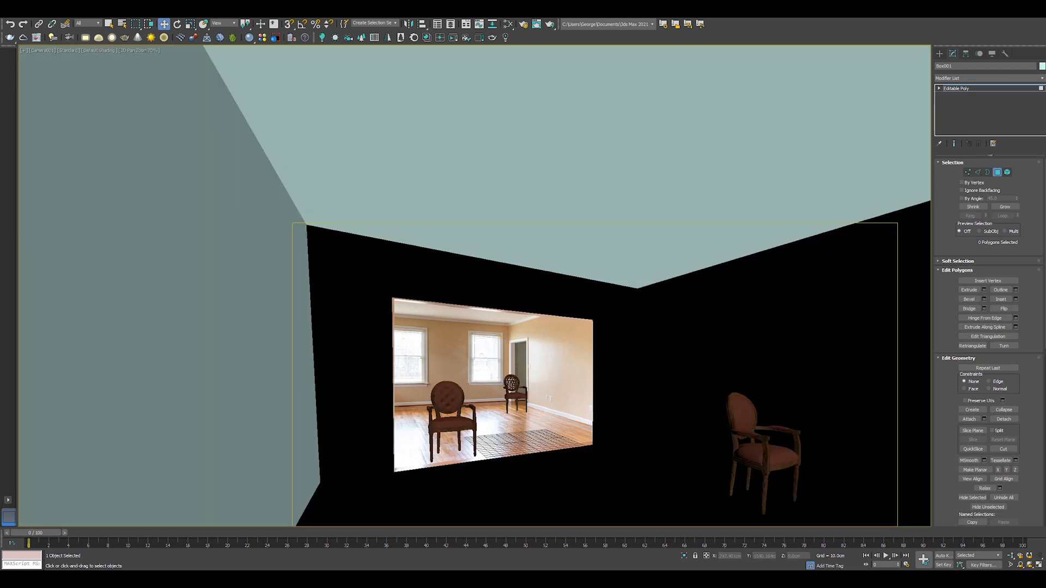
key("4")
right_click(83, 50)
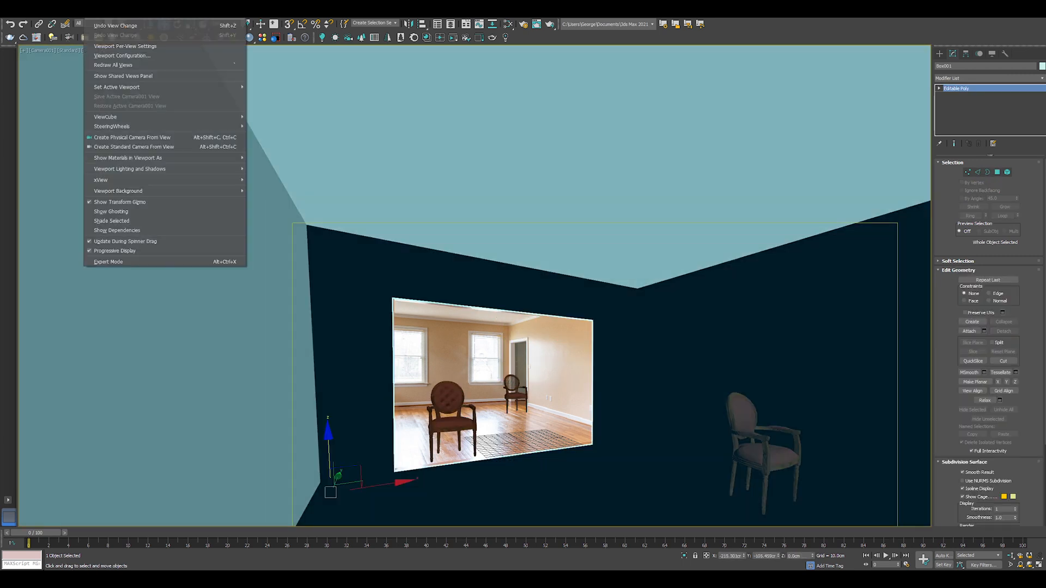
key("Escape")
left_click(84, 50)
left_click(552, 219)
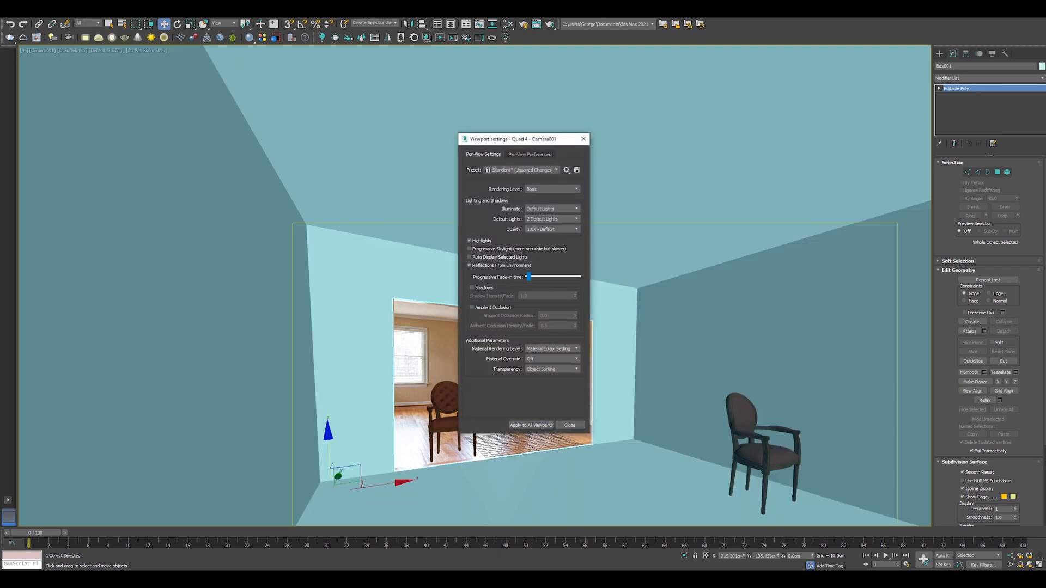
left_click(570, 425)
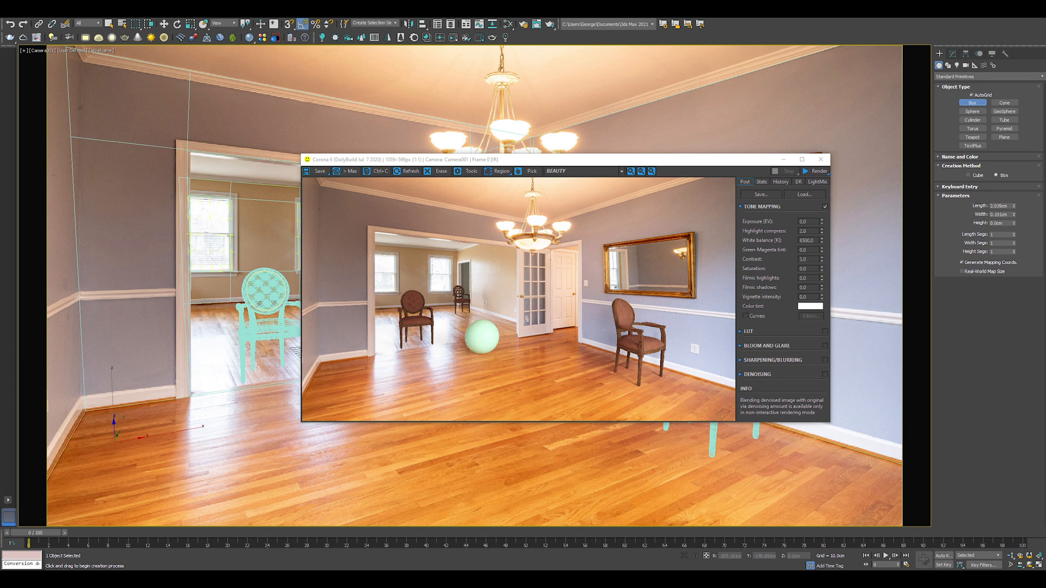
Step: Draw a thin box panel and lift it up against the room's upper-left wall in shaded view
left_click_drag(114, 442, 123, 474)
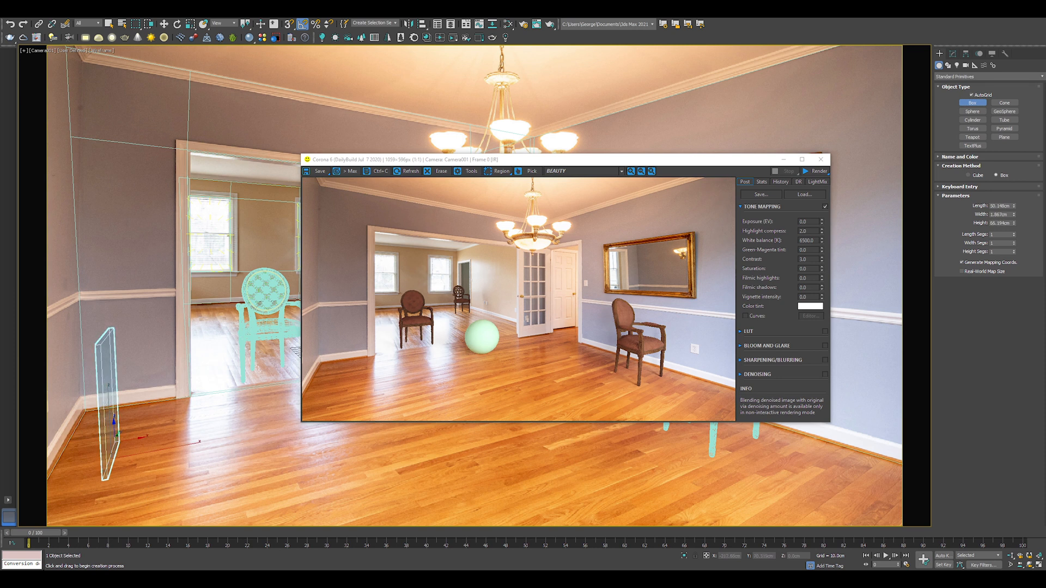
key("w")
left_click_drag(110, 446, 58, 237)
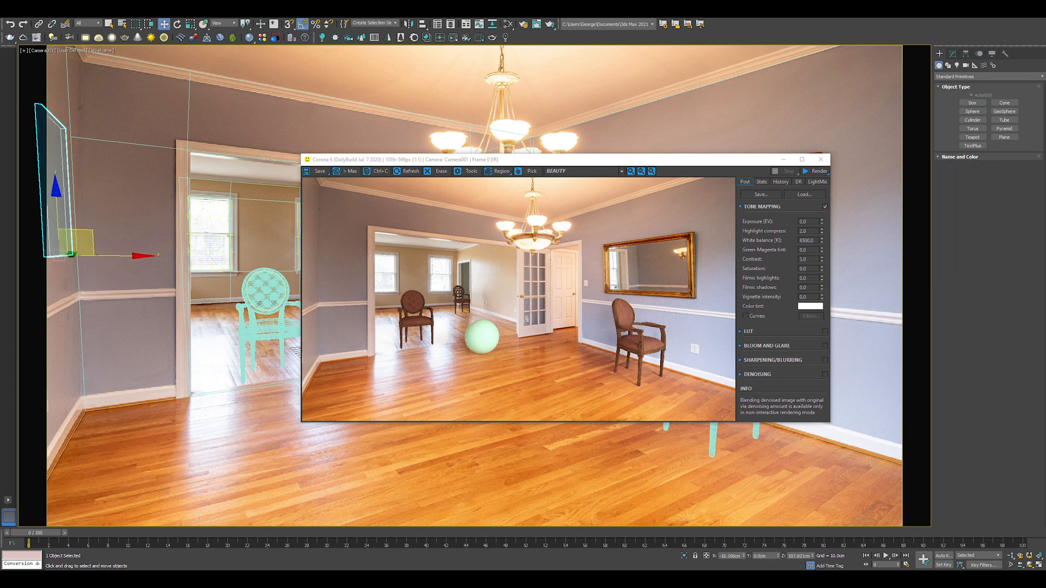
key("F3")
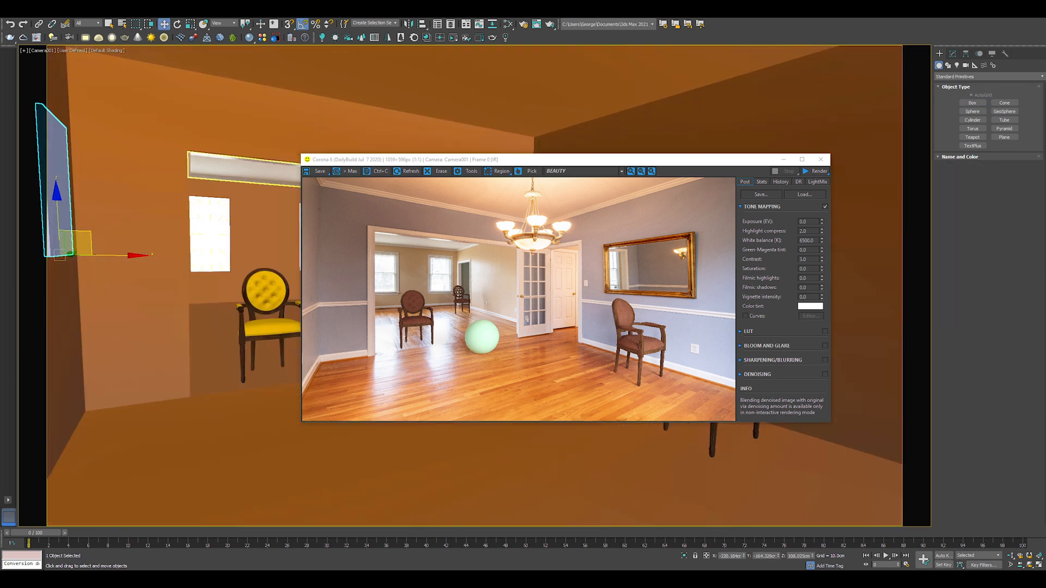
left_click_drag(131, 255, 121, 255)
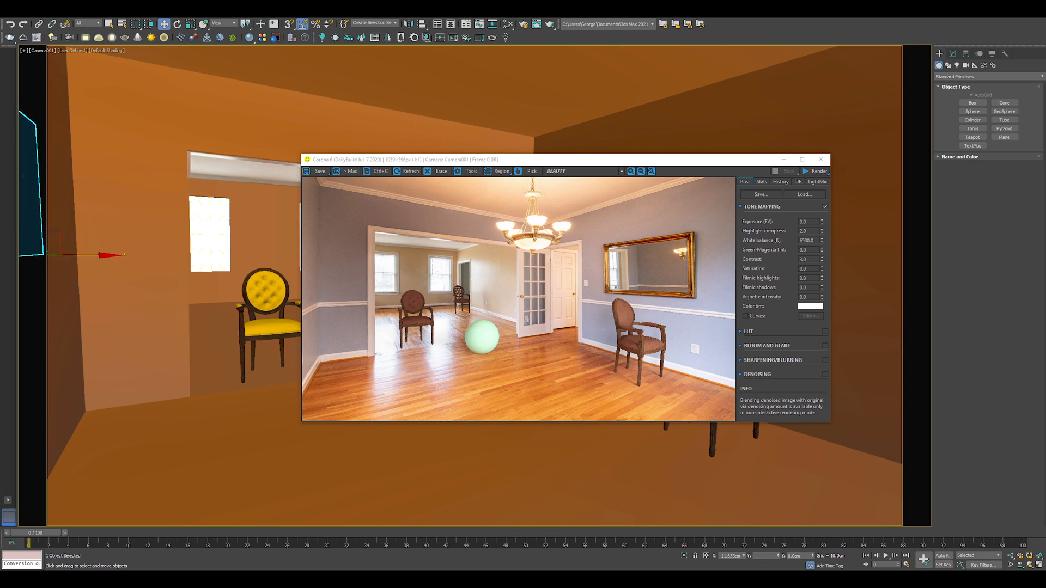
Step: Show four views with a shaded Camera001 view and start the interactive Corona render
key("alt+w")
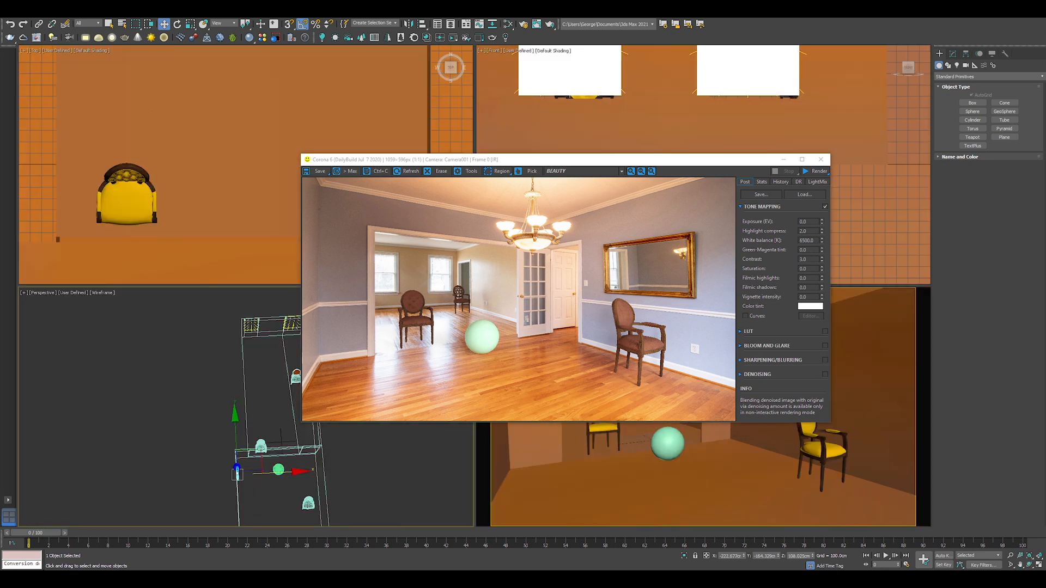
scroll(245, 408, "down", 3)
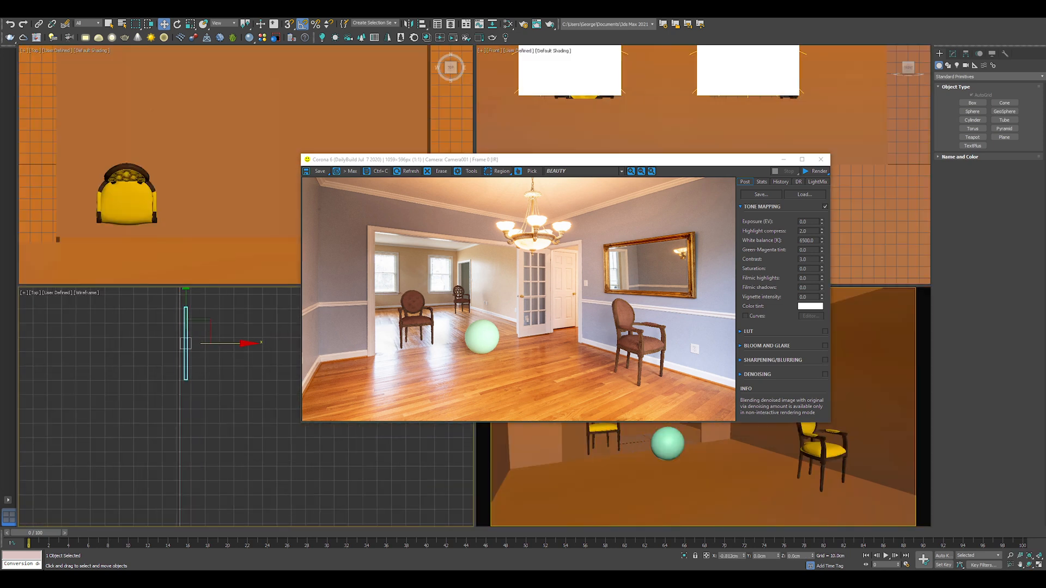
key("c")
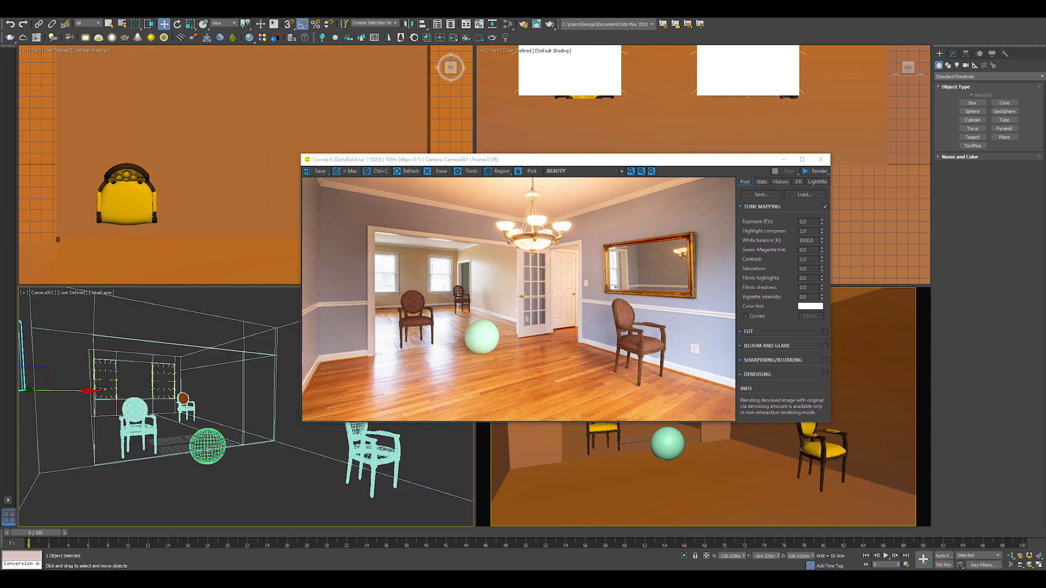
key("F3")
key("ctrl+d")
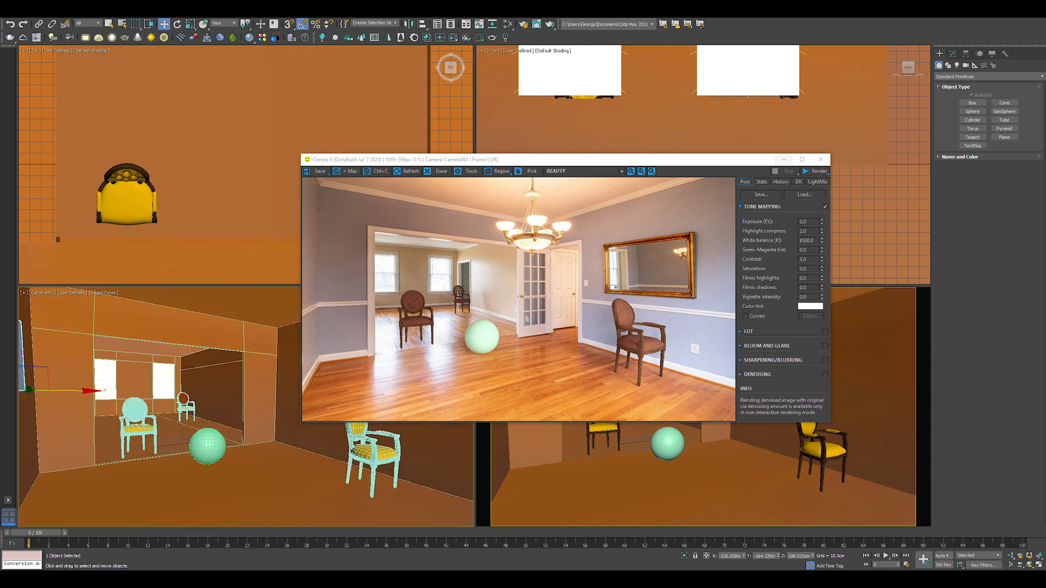
left_click(816, 171)
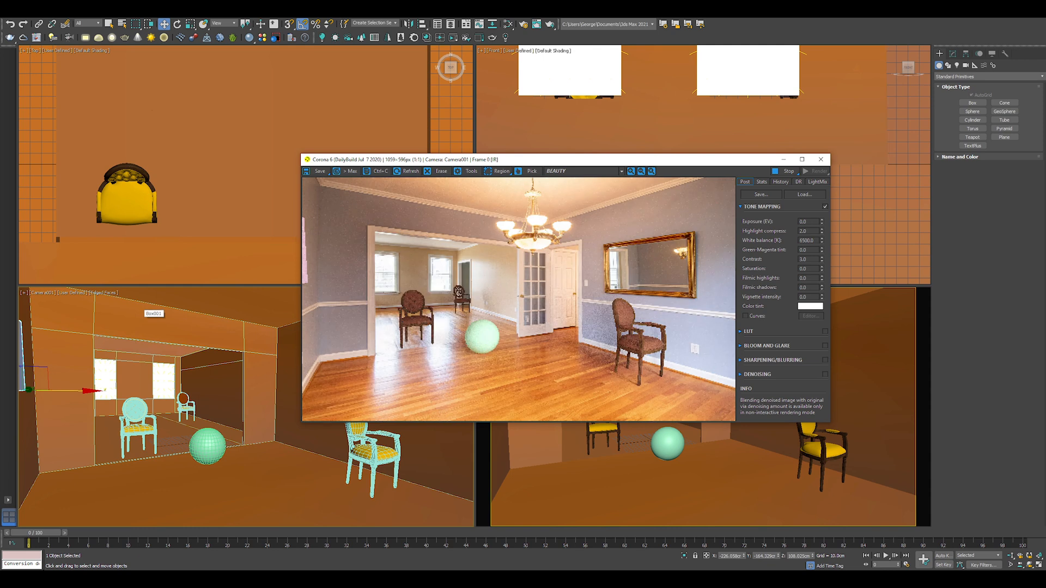
left_click_drag(565, 160, 736, 191)
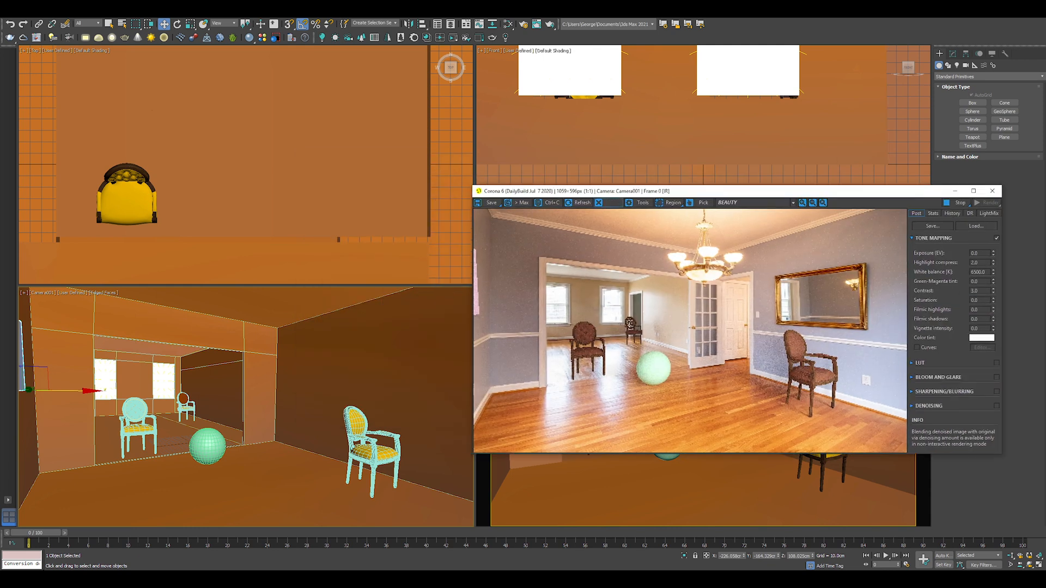
Step: Switch the upper-left view to Top, nudge the panel there and move the render window aside
key("t")
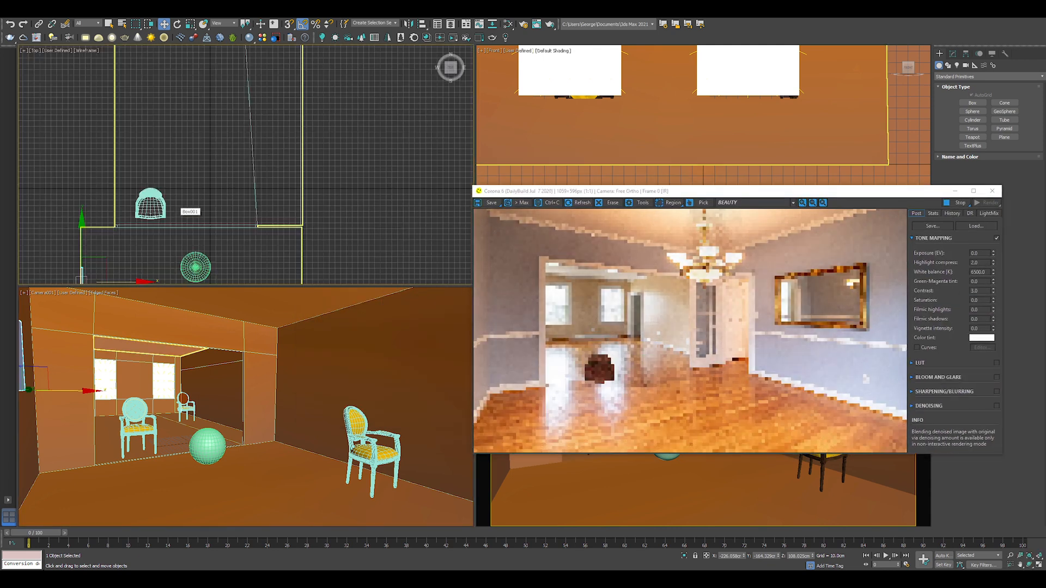
scroll(245, 164, "up", 3)
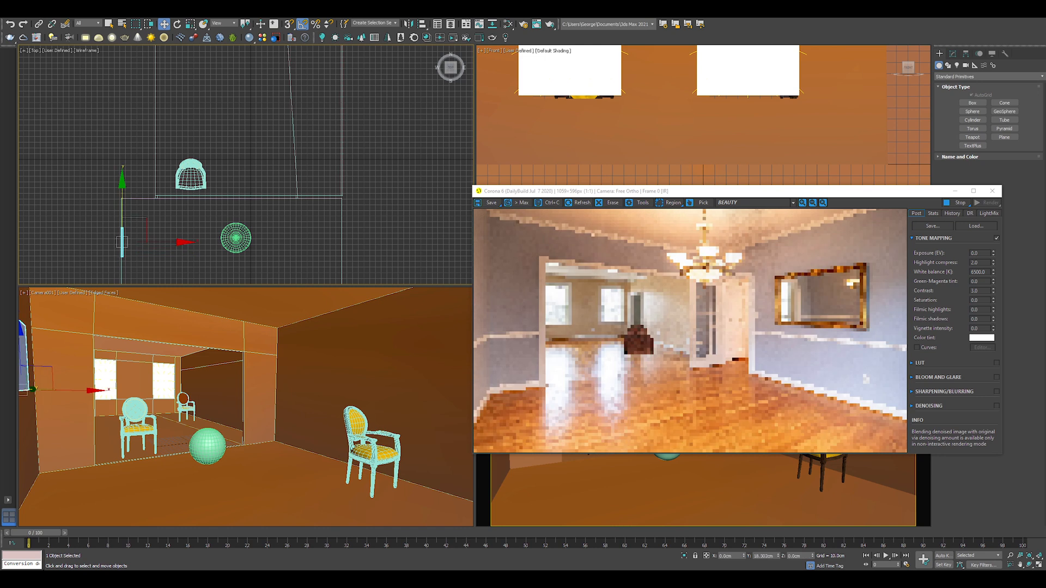
left_click_drag(121, 245, 121, 228)
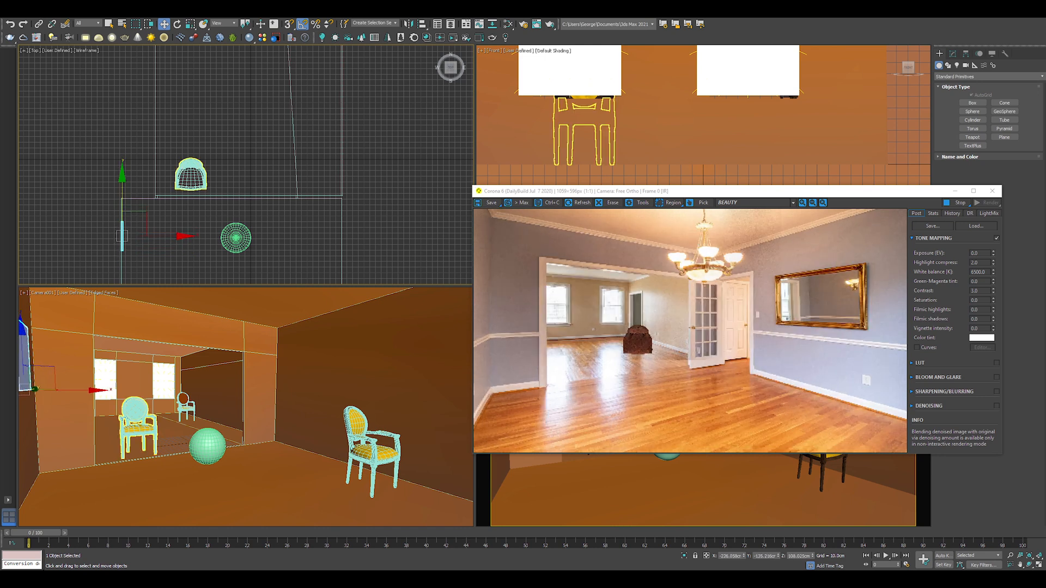
left_click_drag(573, 191, 463, 73)
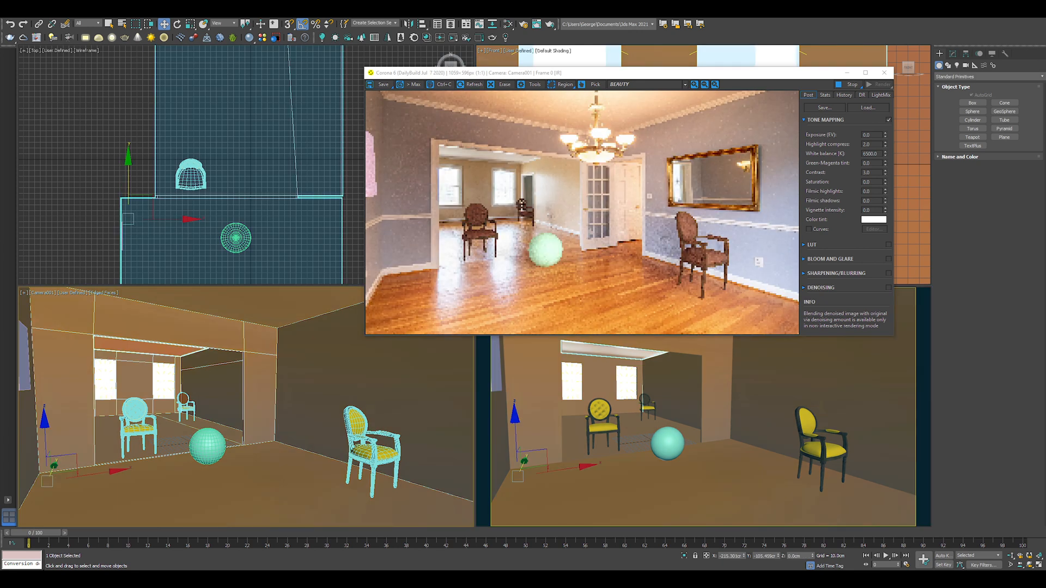
Step: Select the wall's corner vertices, maximize the camera view and close the render preview
key("1")
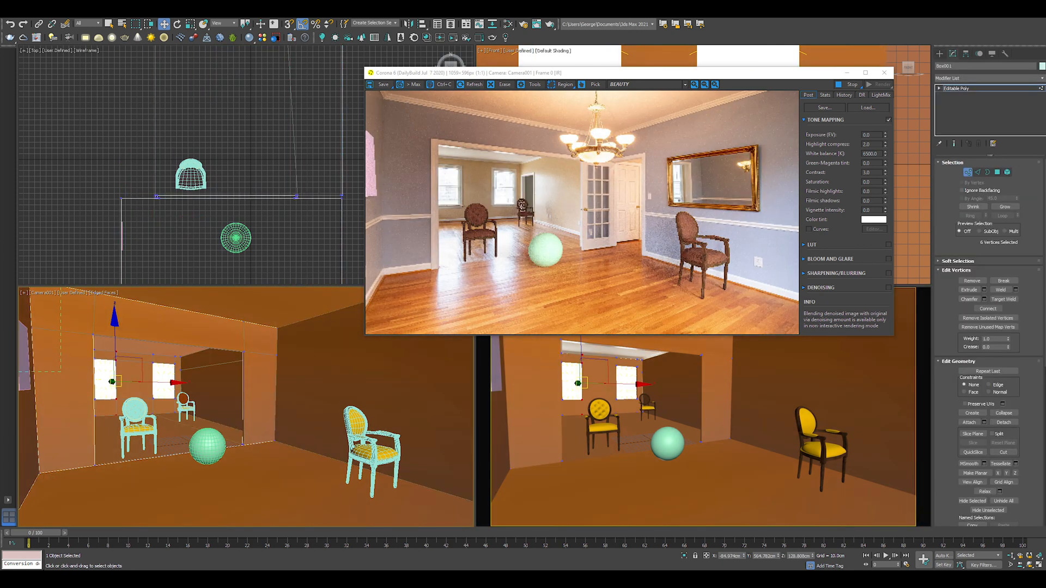
left_click(40, 335)
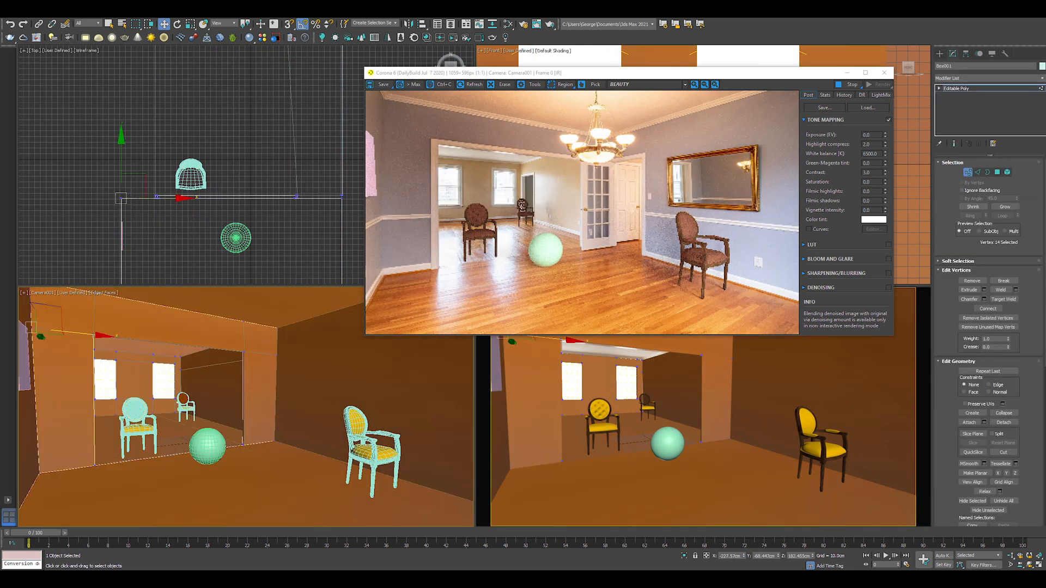
left_click_drag(572, 71, 368, 48)
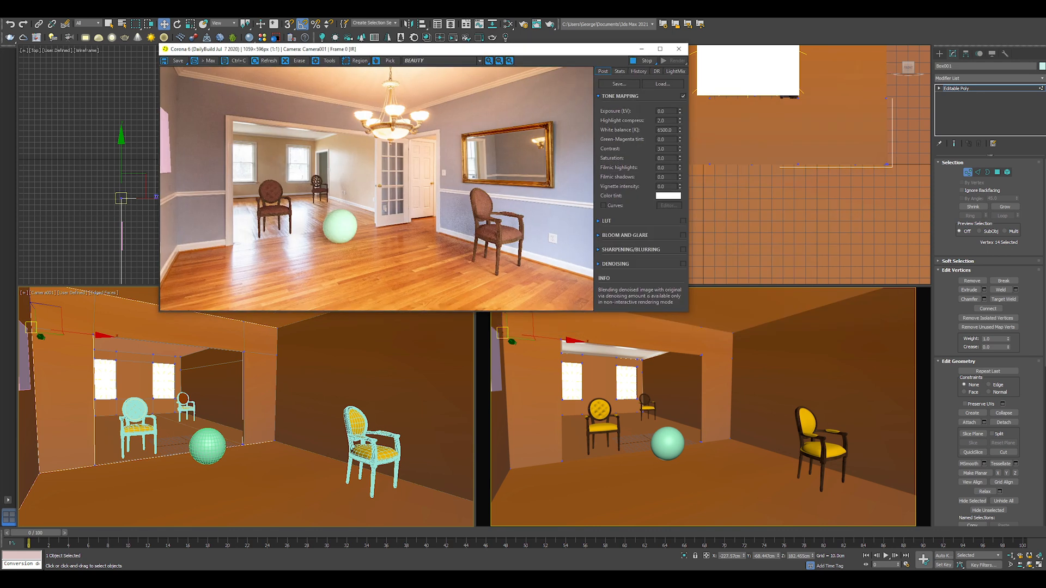
left_click(703, 409)
key("alt+w")
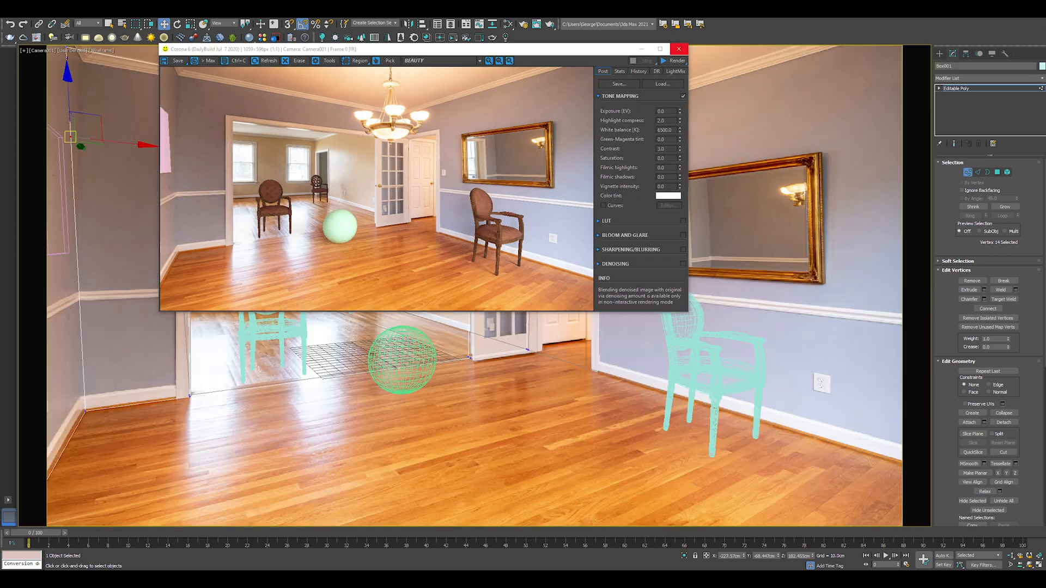
left_click(680, 49)
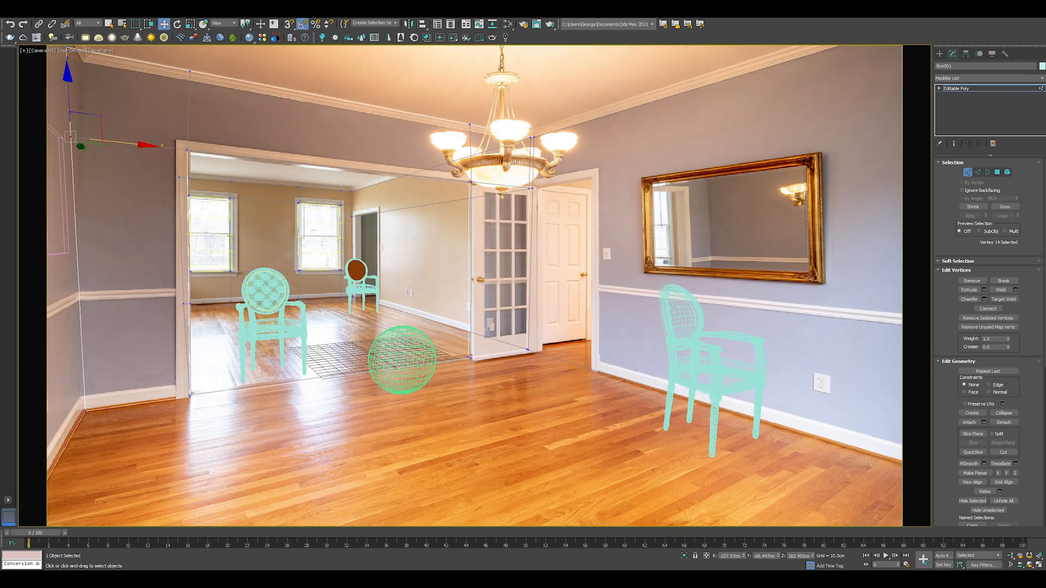
Step: Nudge the room's upper-left corner vertices to match the photo and select the thin panel
left_click(76, 66)
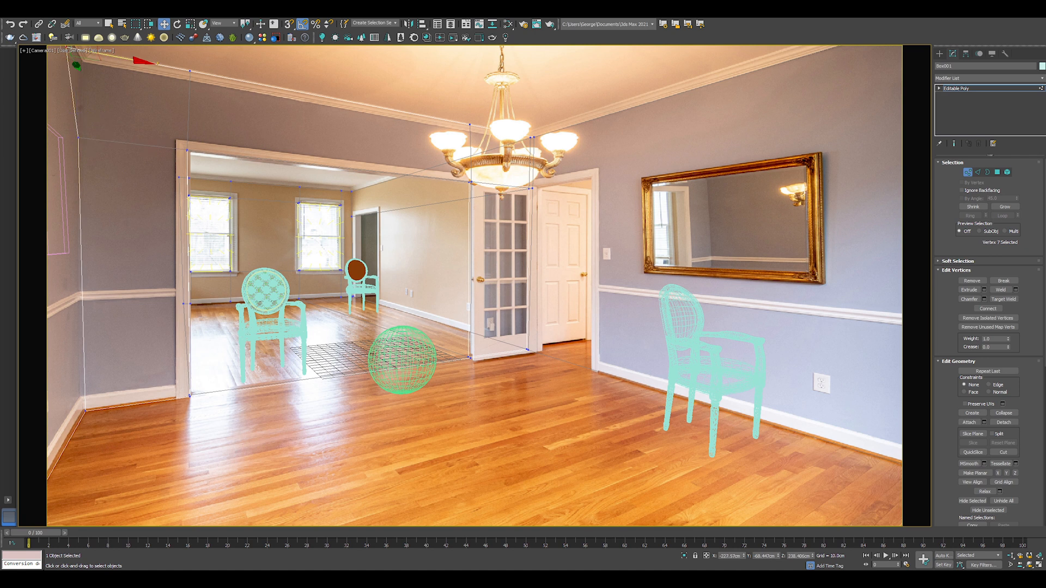
mouse_move(75, 66)
left_mouse_down()
mouse_move(85, 68)
mouse_move(83, 98)
left_mouse_up()
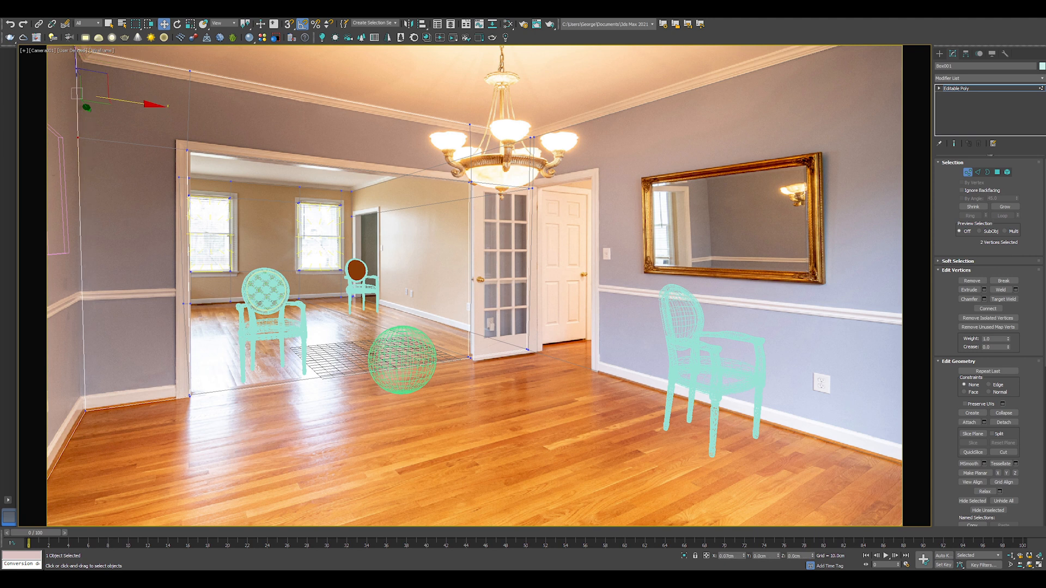
left_click(49, 180)
Step: Slide the panel into the room, then show four views with a wireframe top view
key("F3")
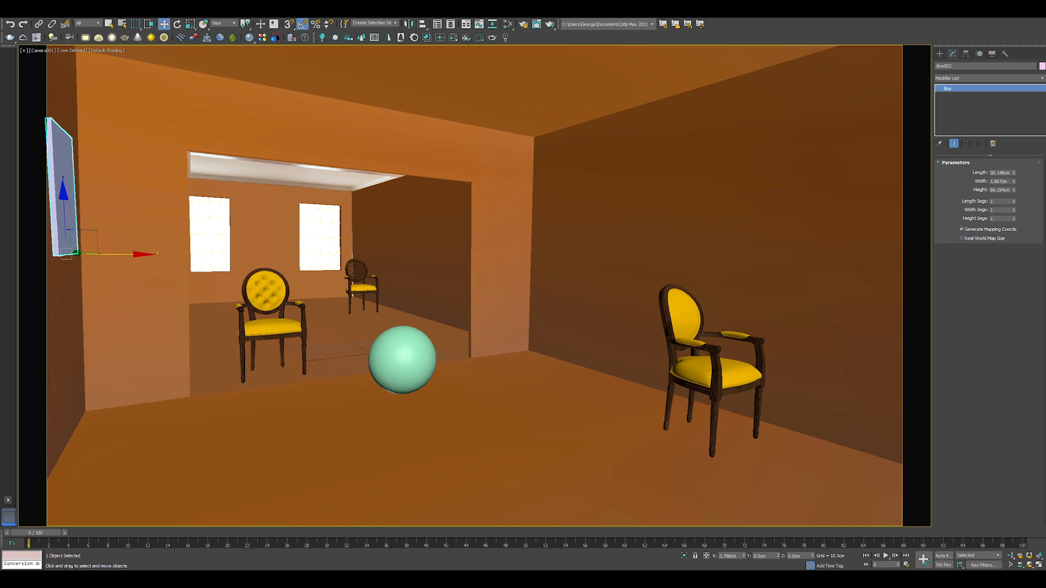
left_click_drag(51, 188, 54, 188)
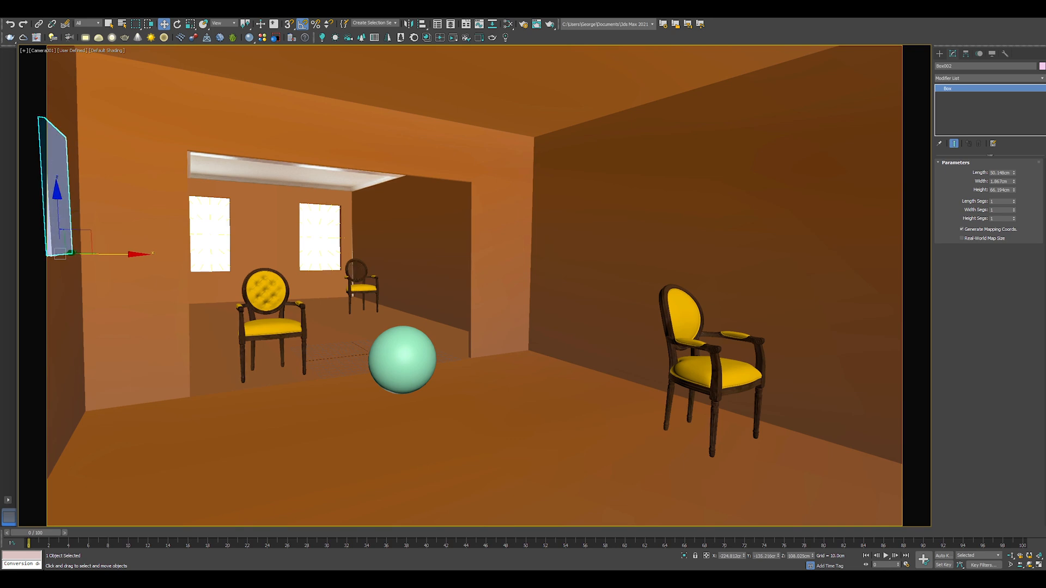
key("e")
key("alt+w")
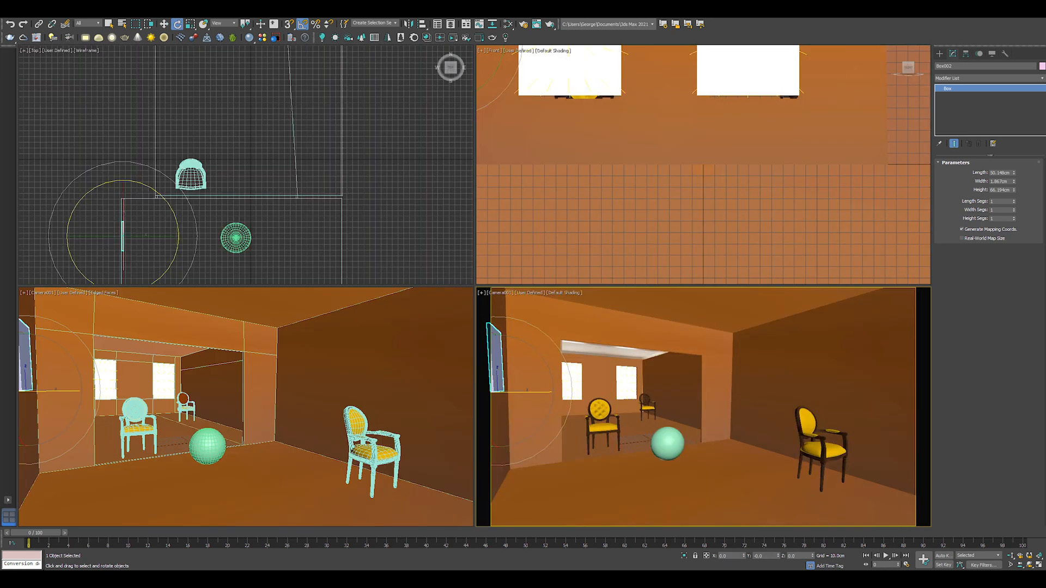
key("t")
key("F3")
scroll(245, 409, "down", 1)
Step: Move the panel flat against the left wall and enlarge the camera view to fill the workspace
key("w")
mouse_move(231, 406)
left_mouse_down()
mouse_move(219, 407)
mouse_move(283, 406)
mouse_move(265, 405)
left_mouse_up()
key("e")
key("w")
key("alt+w")
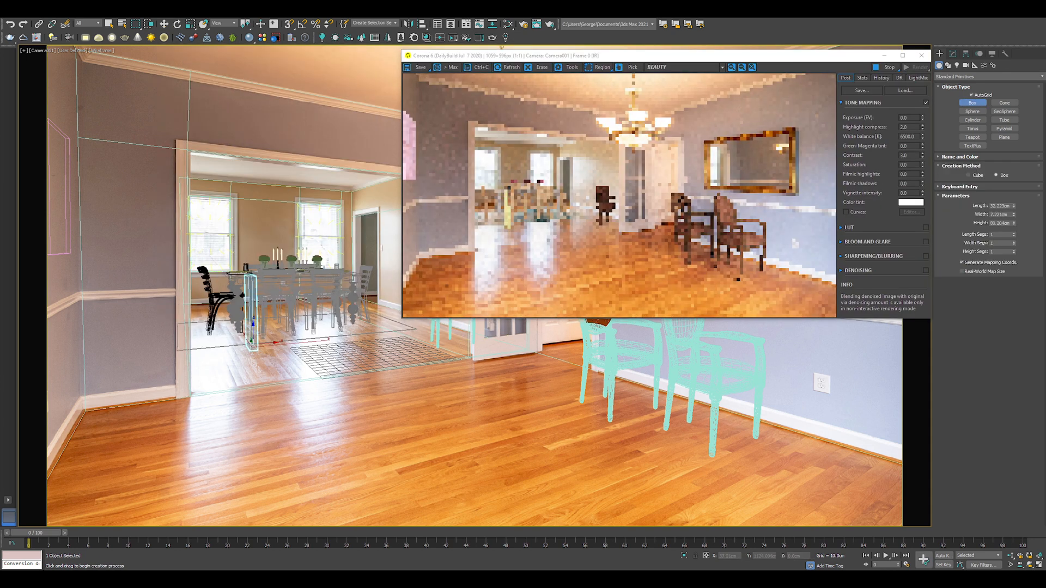
Step: Select the dining table set and shift it slightly further back into the far room
left_click(252, 327)
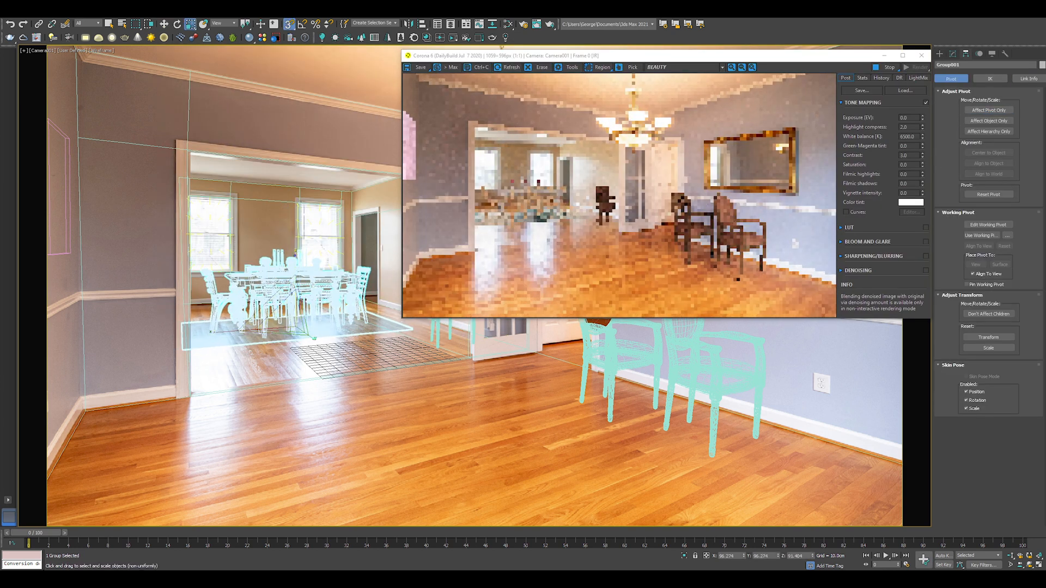
left_click_drag(294, 270, 280, 260)
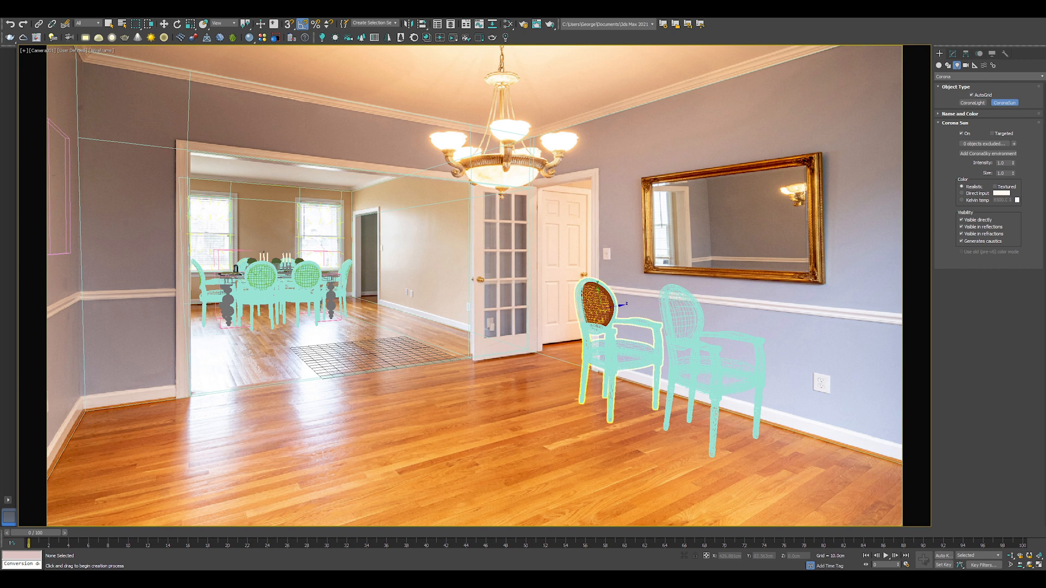
Step: Create a spherical Corona light and place it up inside the chandelier
left_click(973, 103)
left_click(987, 201)
left_click(972, 208)
mouse_move(378, 454)
left_mouse_down()
mouse_move(393, 462)
mouse_move(378, 156)
mouse_move(439, 131)
mouse_move(500, 164)
left_mouse_up()
key("F3")
key("F3")
left_click(953, 54)
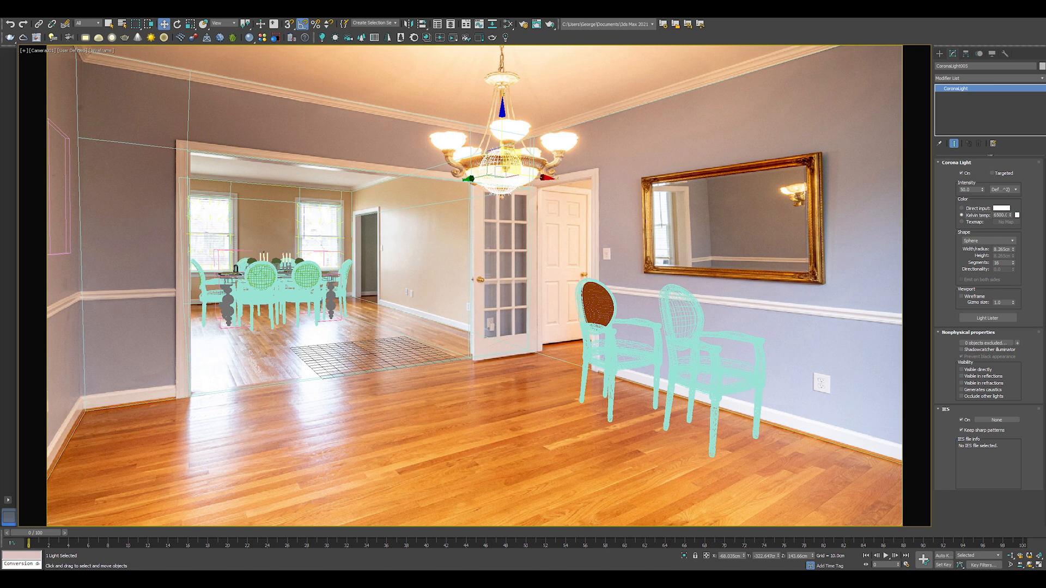
Step: Set the light's colour to a warm peach and start the interactive render
left_click(1000, 209)
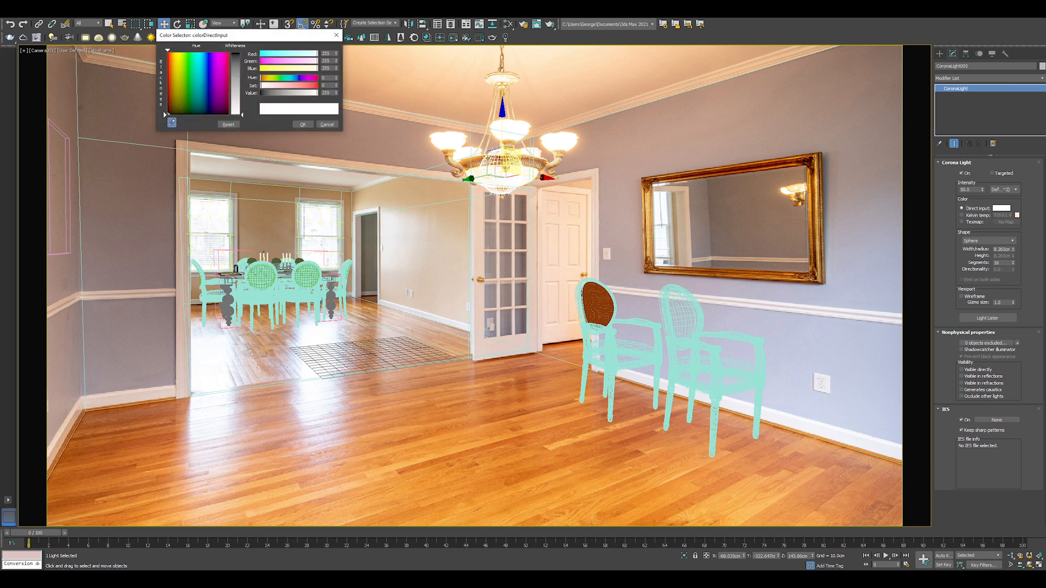
left_click(302, 124)
left_click(1001, 209)
left_click_drag(279, 86, 276, 85)
left_click_drag(246, 35, 524, 139)
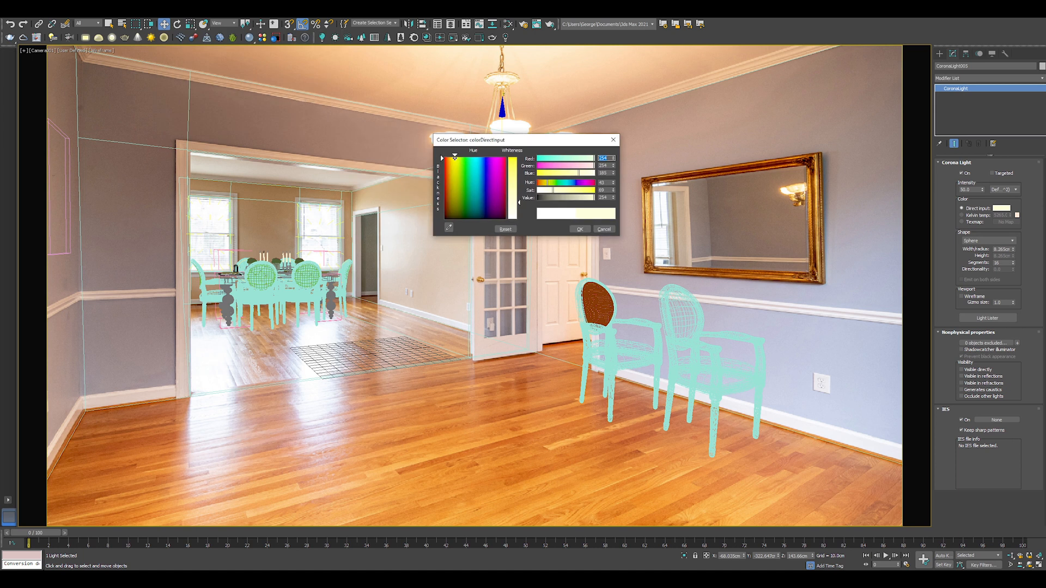
left_click_drag(454, 160, 449, 160)
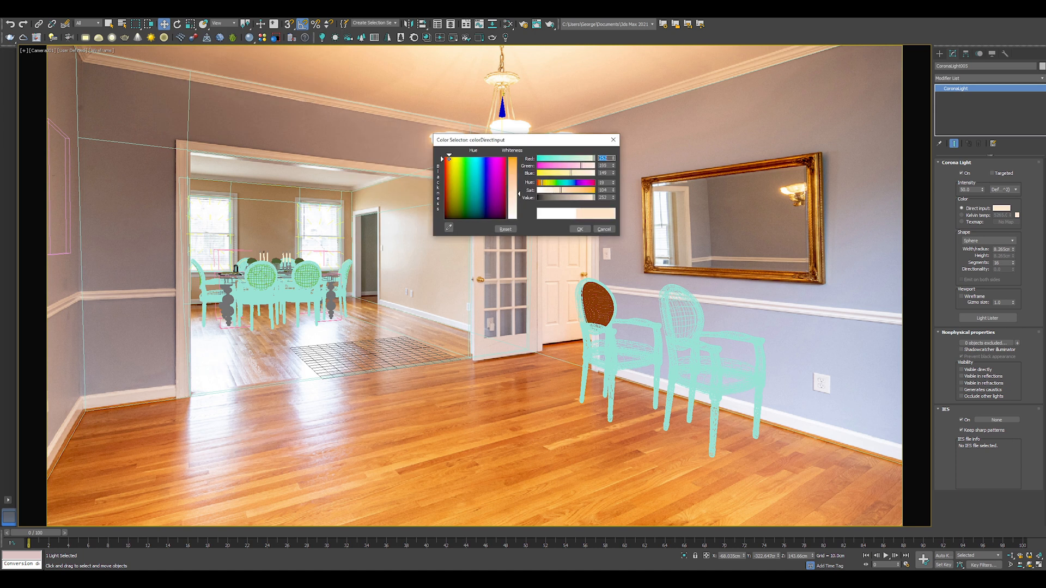
left_click(581, 229)
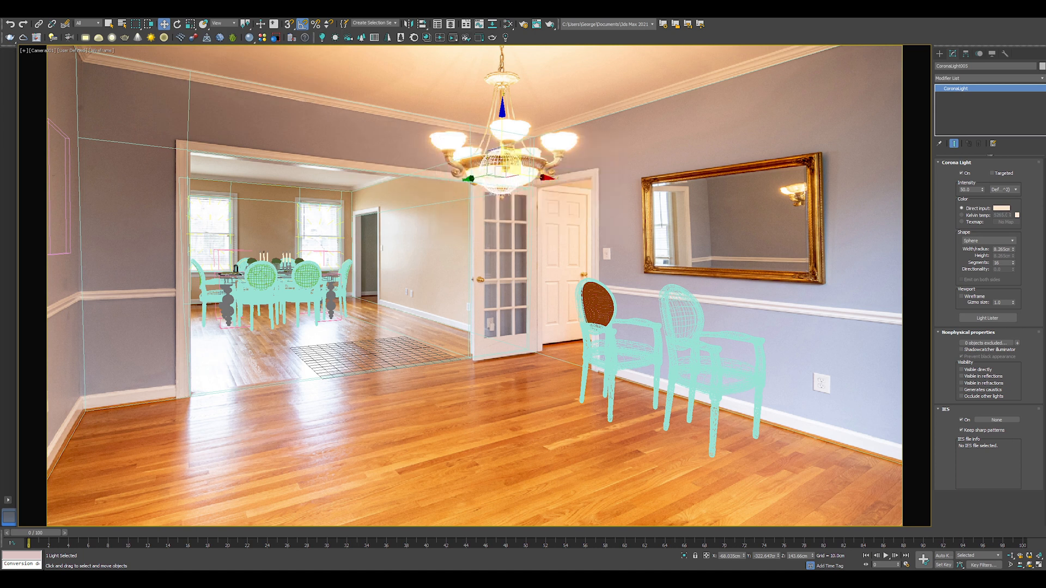
left_click(453, 38)
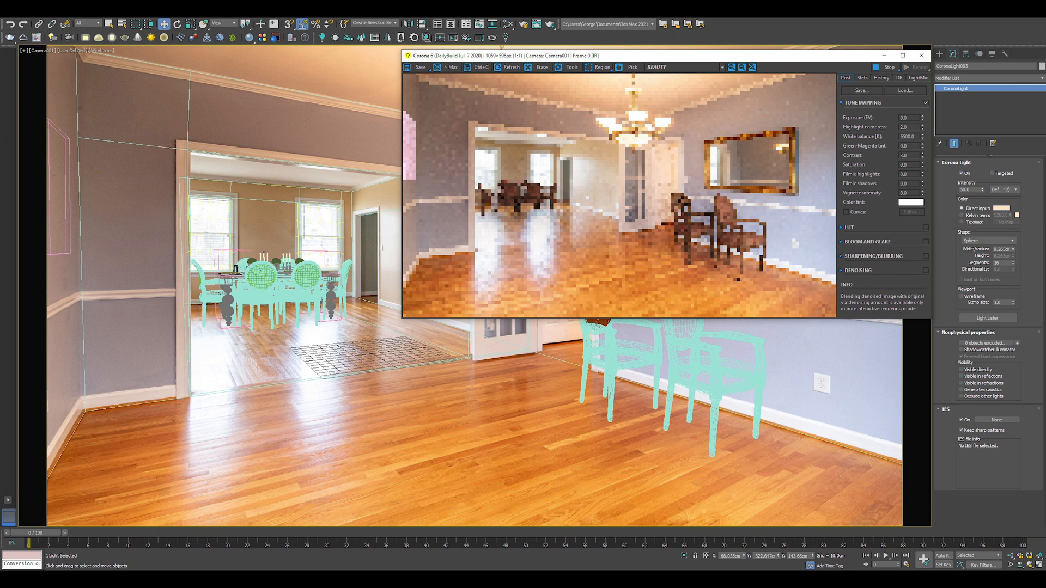
Step: Set the chandelier light's radius to 15 cm, adjust its intensity and drag out a copy
double_click(1003, 249)
type("26")
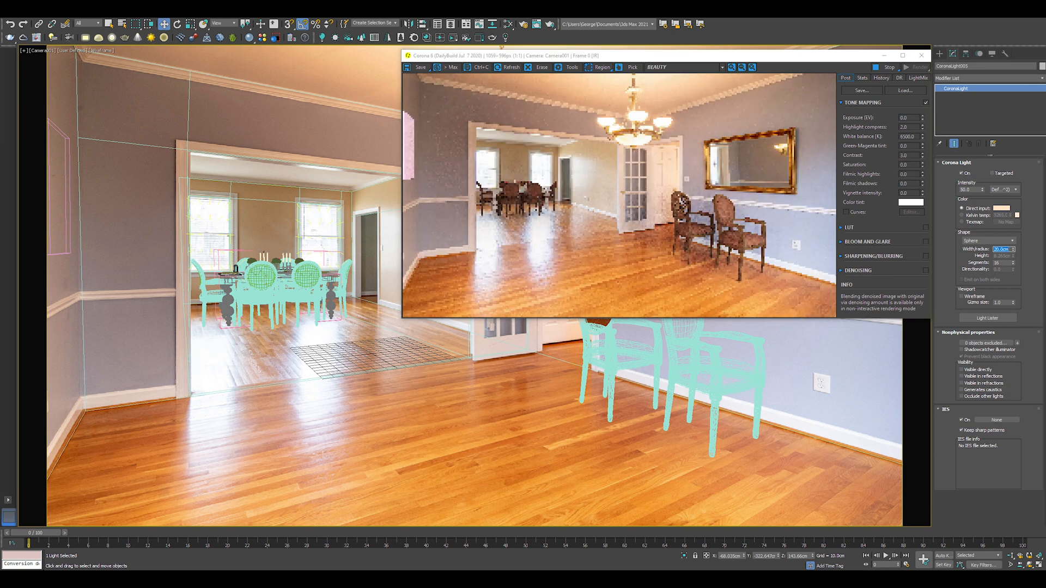
key("Return")
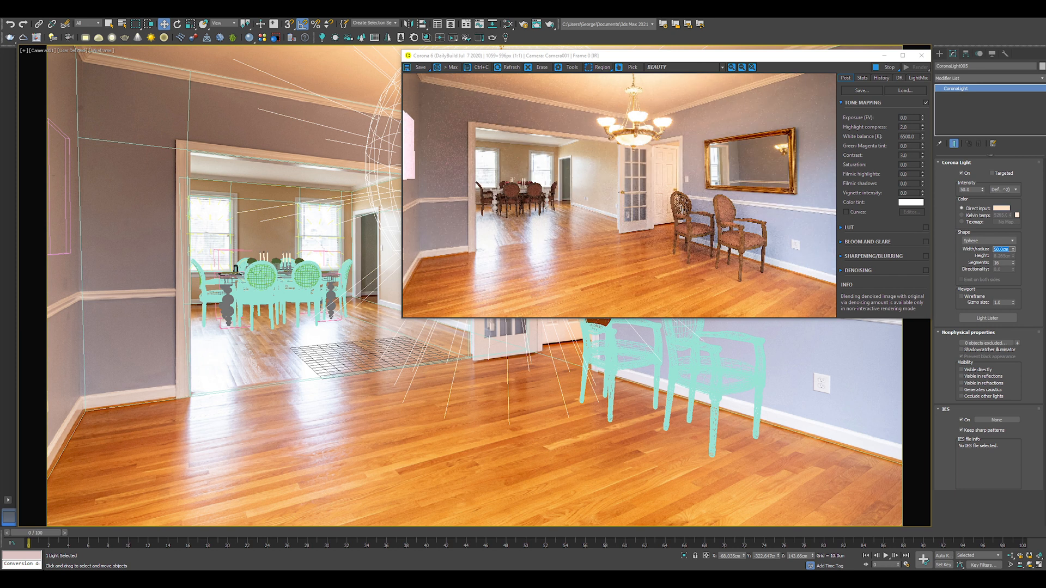
left_click_drag(531, 55, 458, 199)
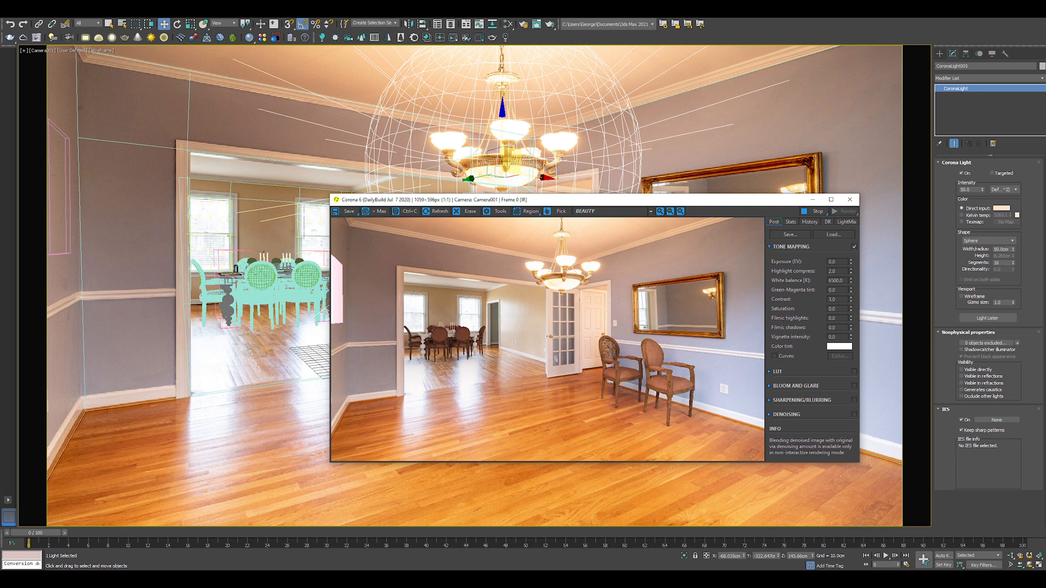
double_click(1002, 248)
type("15")
key("Return")
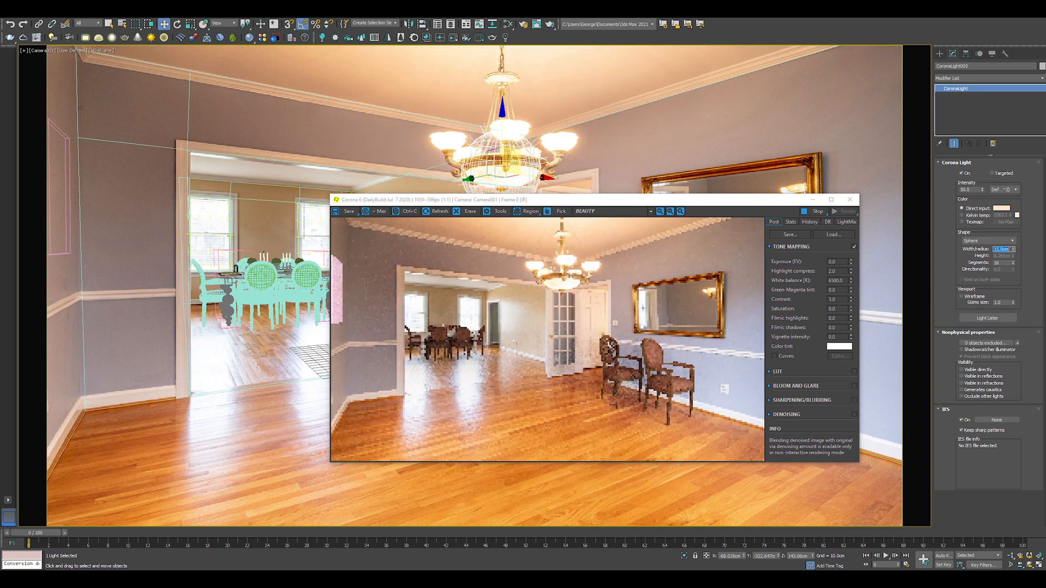
double_click(967, 190)
type("20")
key("Return")
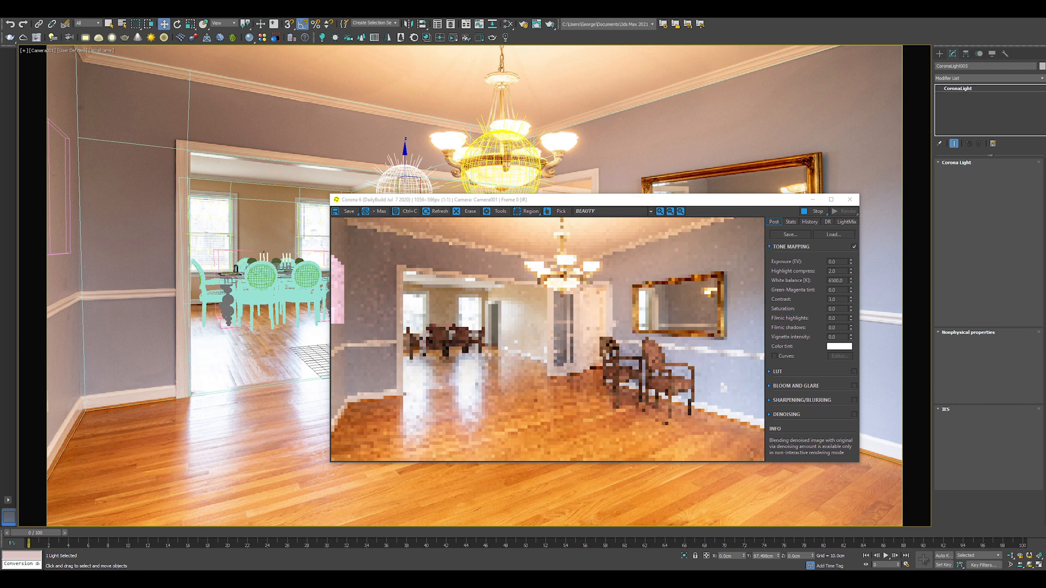
left_click_drag(502, 176, 339, 176, "shift")
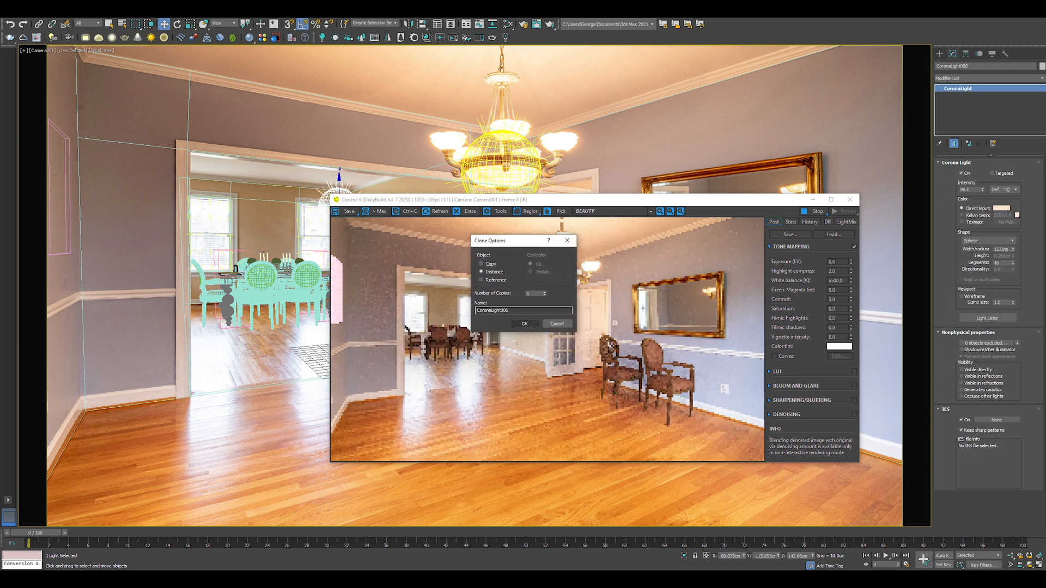
Step: Confirm the instance copy and move it over the dining table, repositioning the render preview
key("Return")
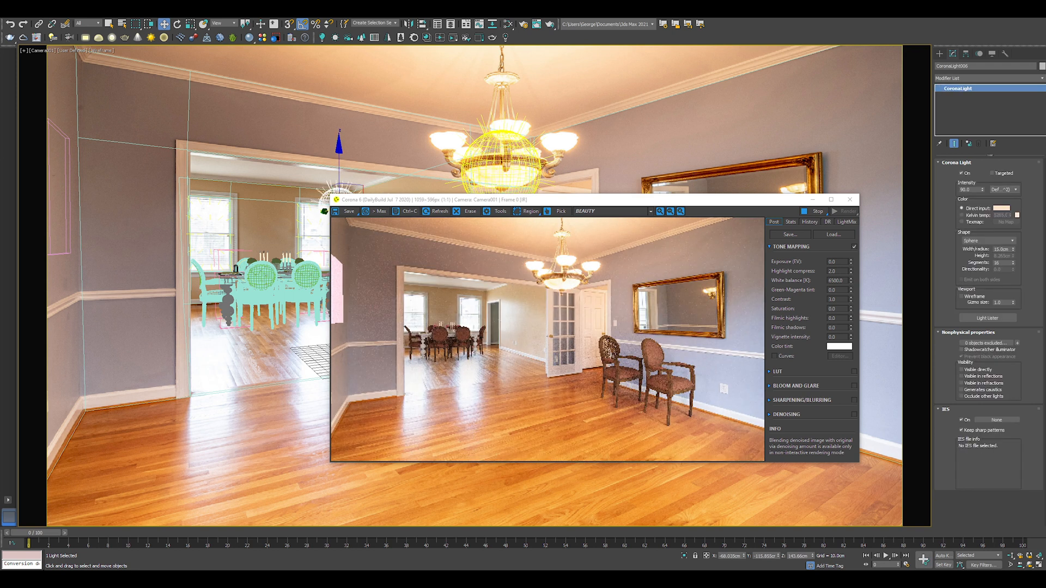
left_click_drag(593, 200, 649, 254)
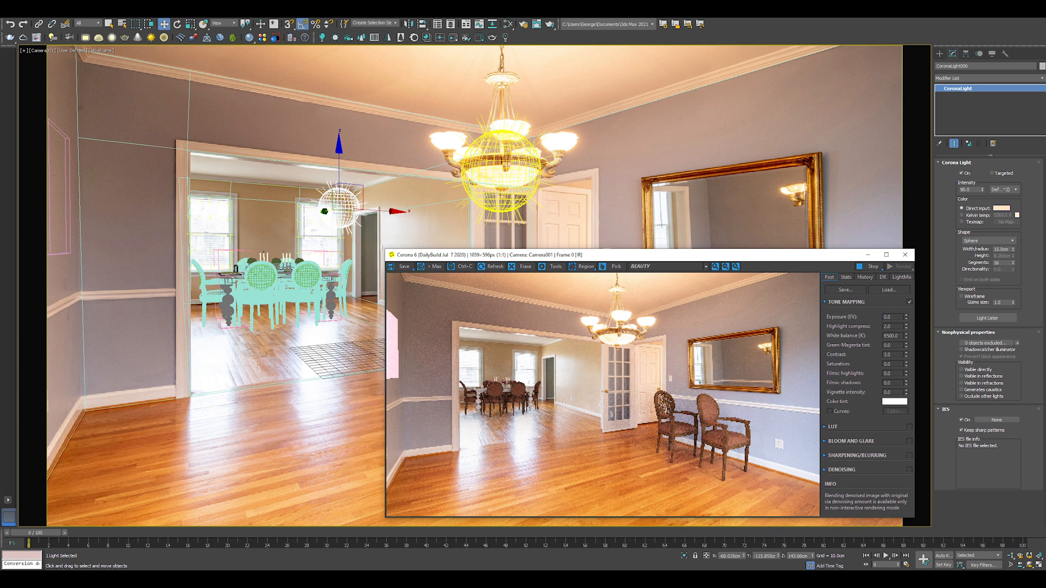
left_click_drag(339, 201, 287, 219)
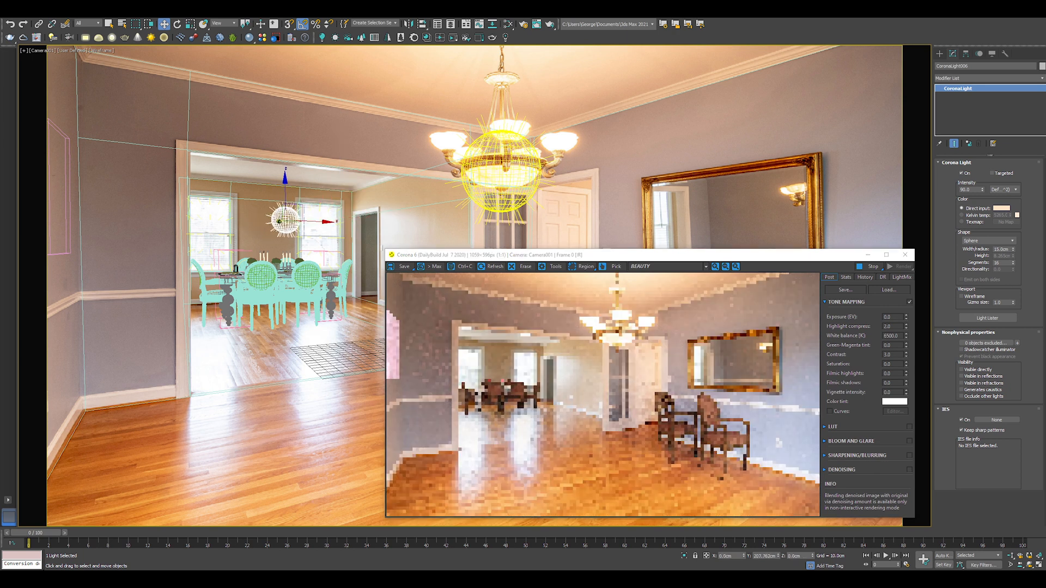
scroll(490, 392, "up", 2)
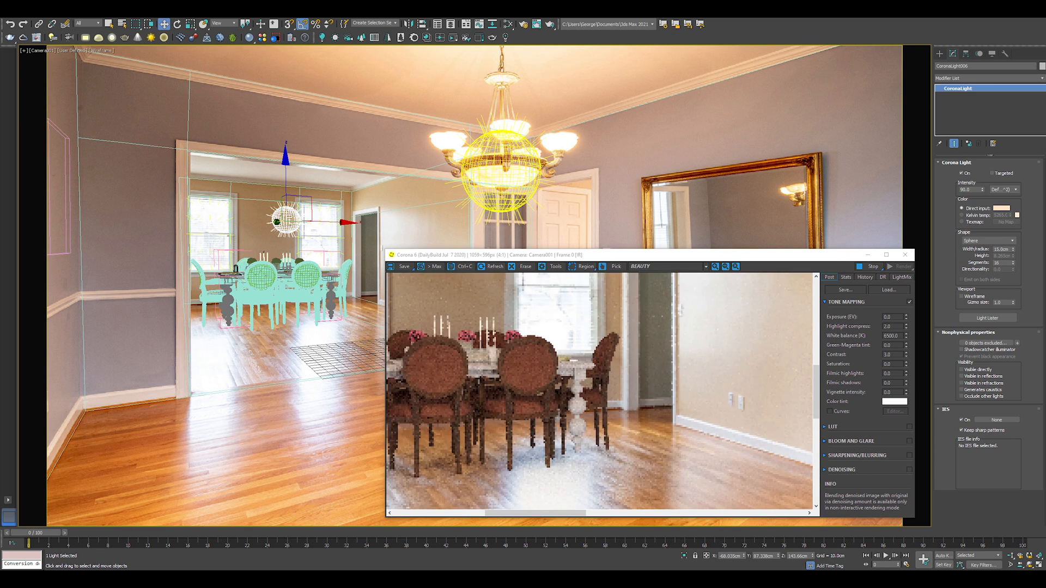
left_click_drag(572, 255, 482, 135)
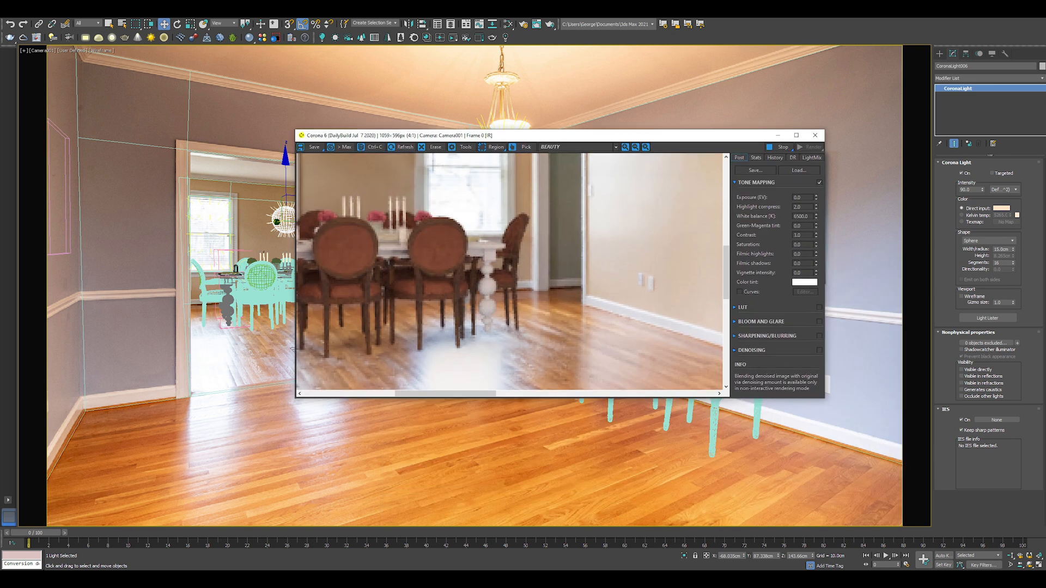
scroll(490, 287, "down", 2)
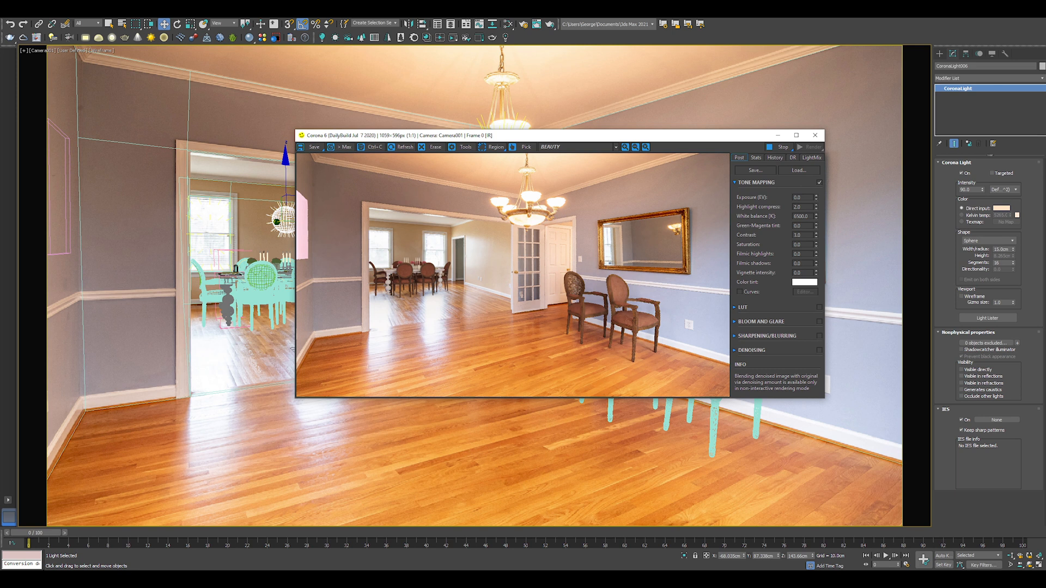
left_click_drag(491, 135, 463, 137)
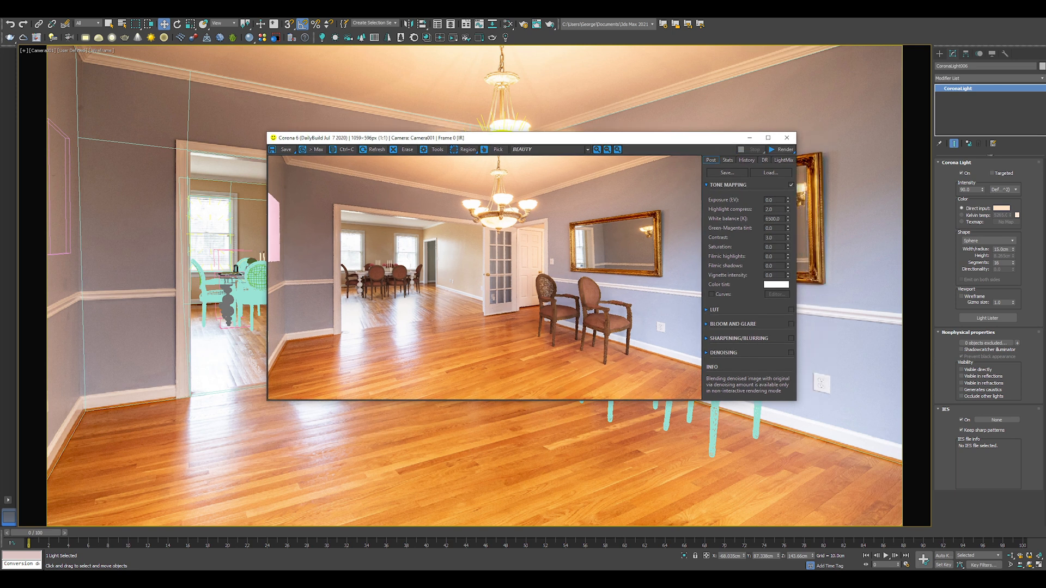